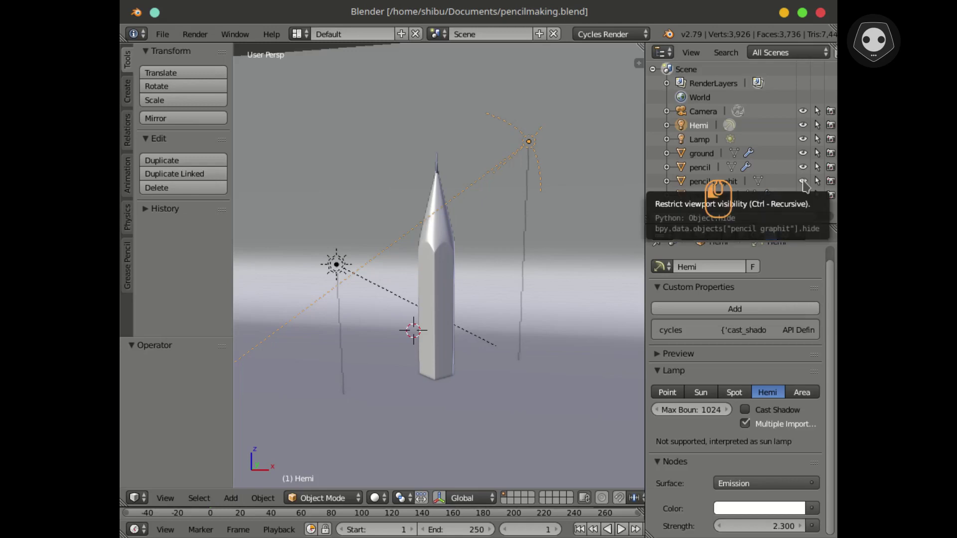
Step: Preview the pencil short object in rendered shading with pencil and pencil graphit hidden, and return to solid shading
click(804, 169)
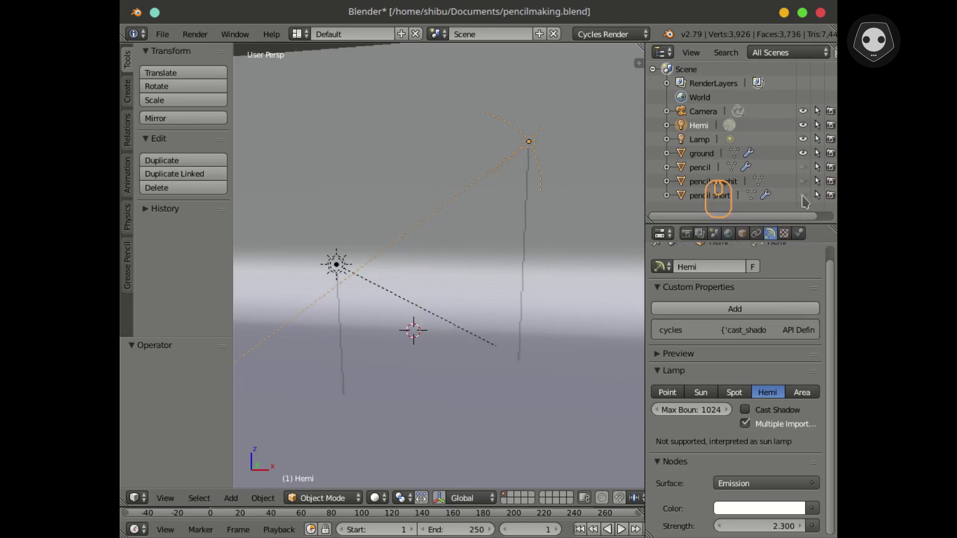
click(802, 195)
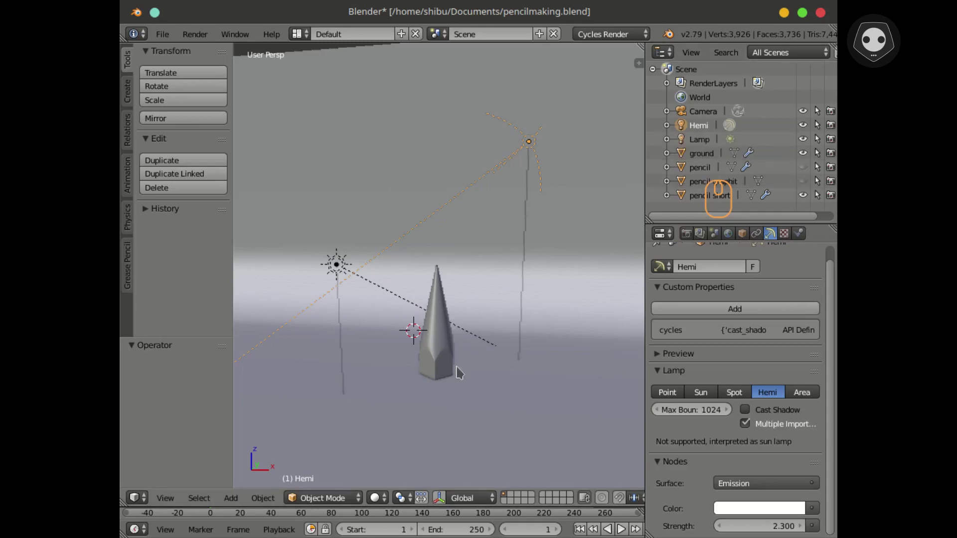
scroll(457, 373, up, 2)
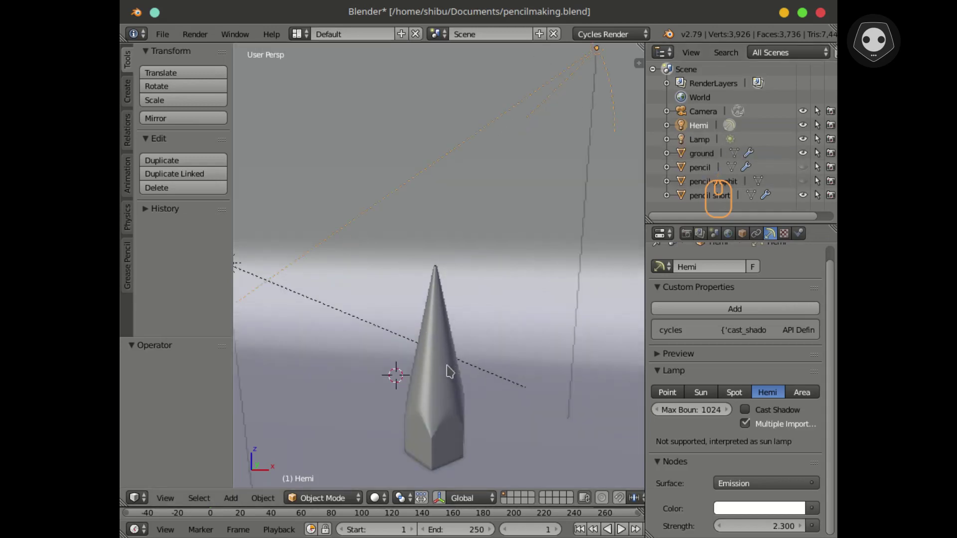
scroll(448, 299, up, 5)
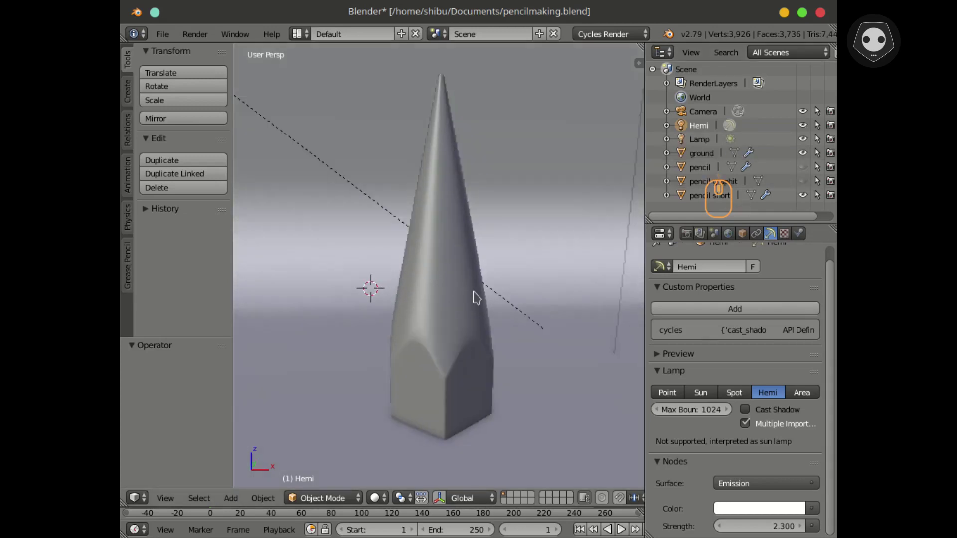
middle_drag(473, 293, 415, 297)
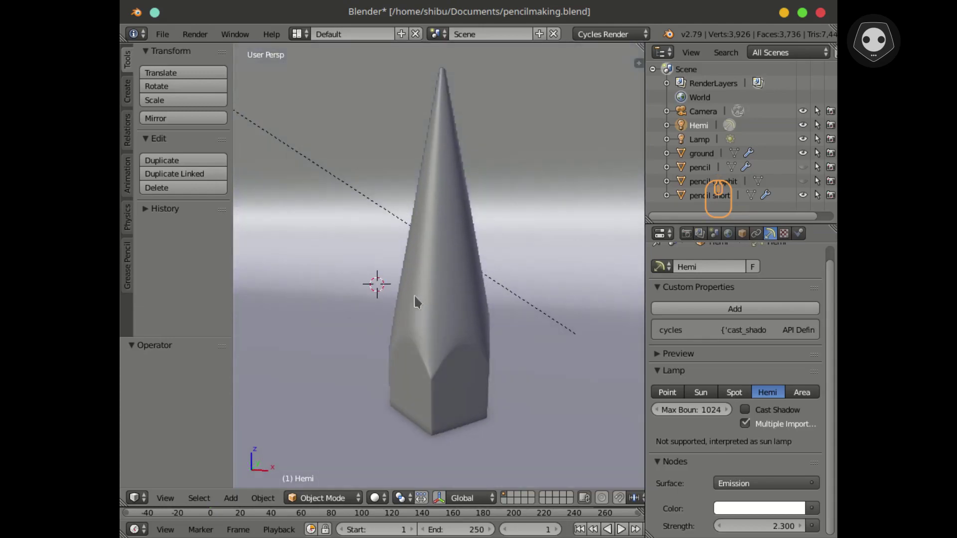
key(shift+z)
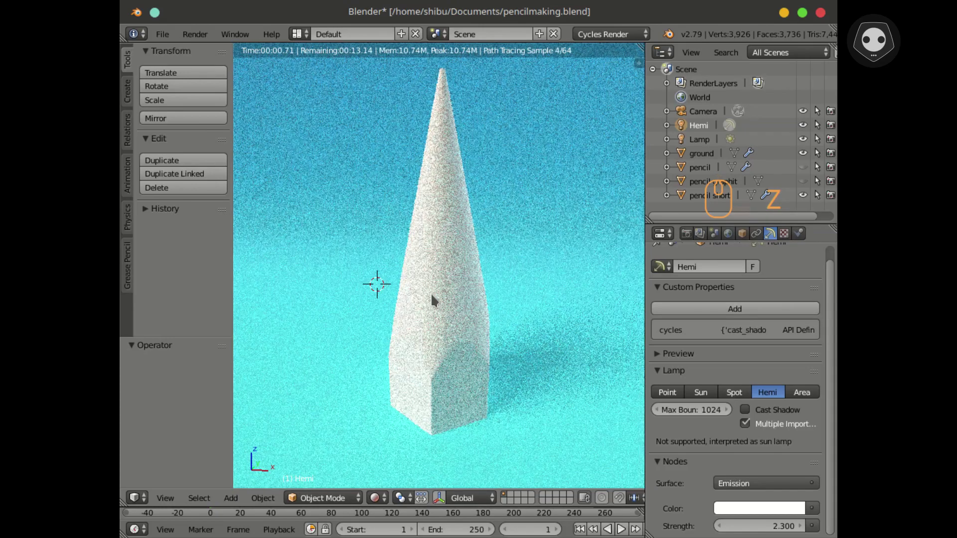
key(shift+z)
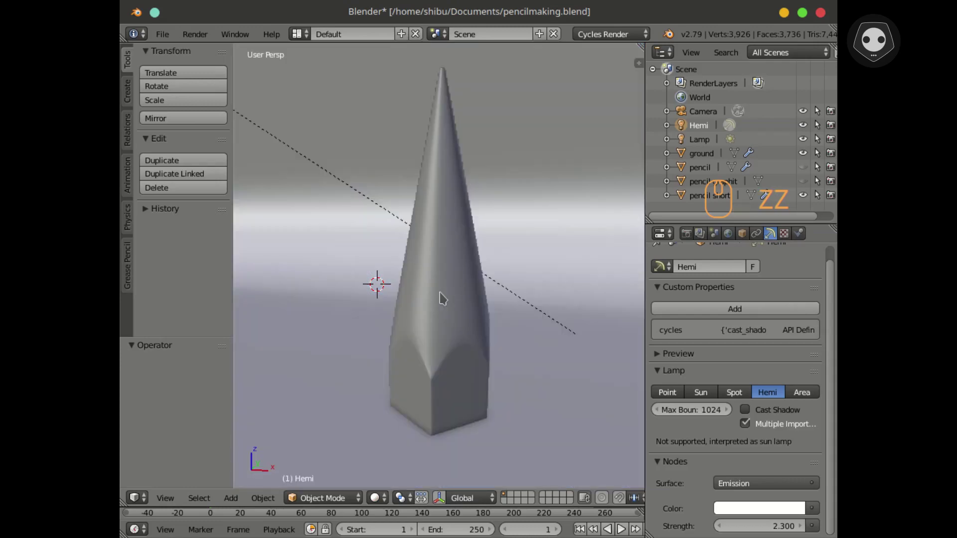
scroll(442, 299, down, 2)
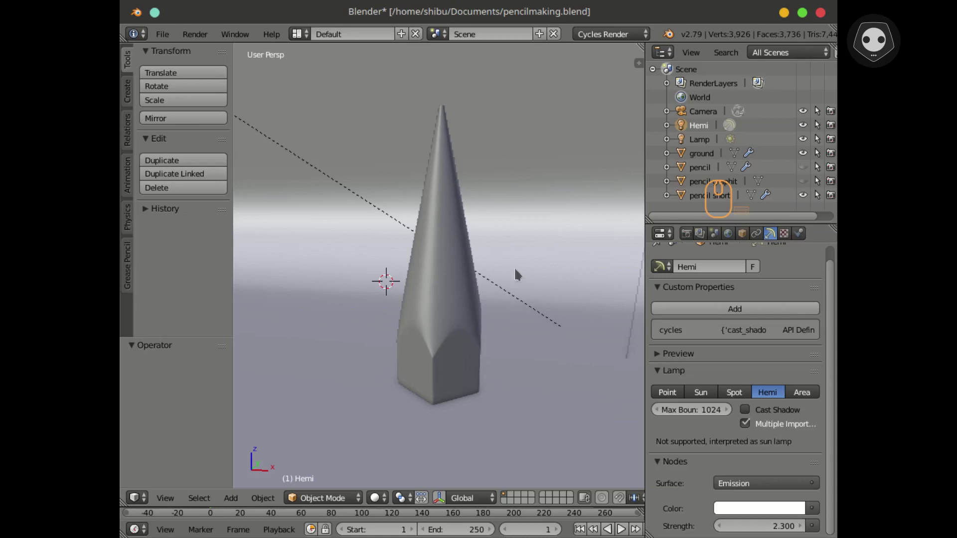
Step: Preview pencil and pencil graphit in rendered shading with pencil short hidden, and return to solid shading
click(802, 195)
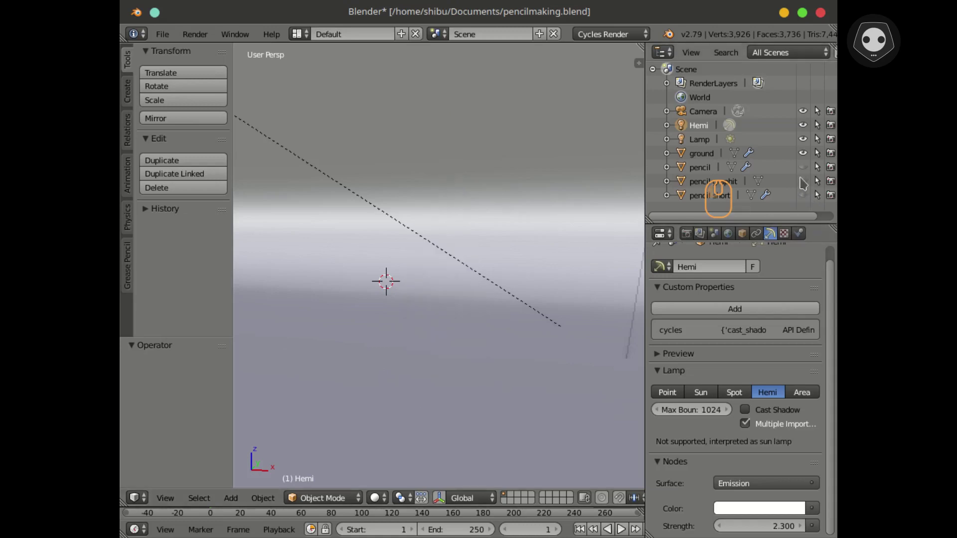
click(802, 181)
click(803, 167)
scroll(511, 239, down, 3)
mouse_move(512, 240)
middle_down()
mouse_move(468, 224)
mouse_move(473, 288)
mouse_move(457, 260)
middle_up()
scroll(458, 277, up, 1)
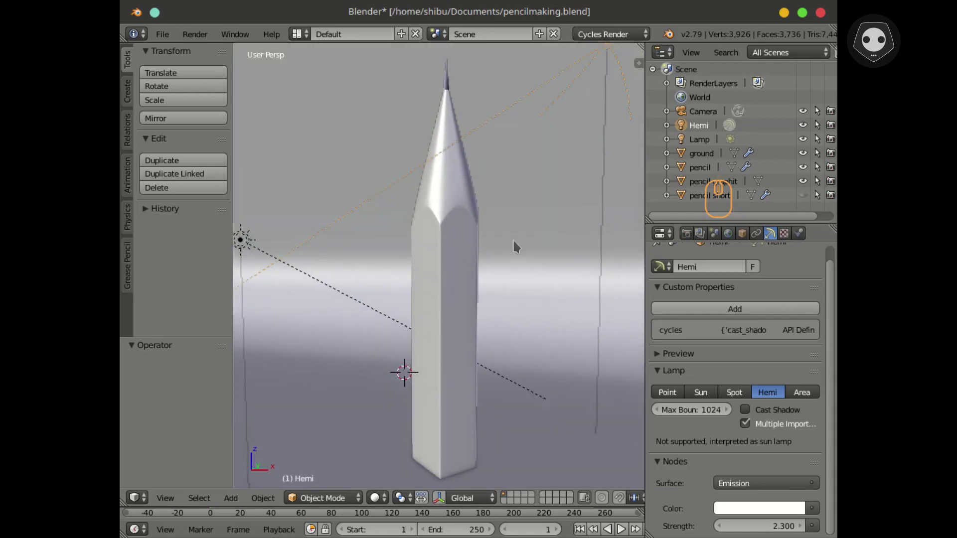
key(shift+z)
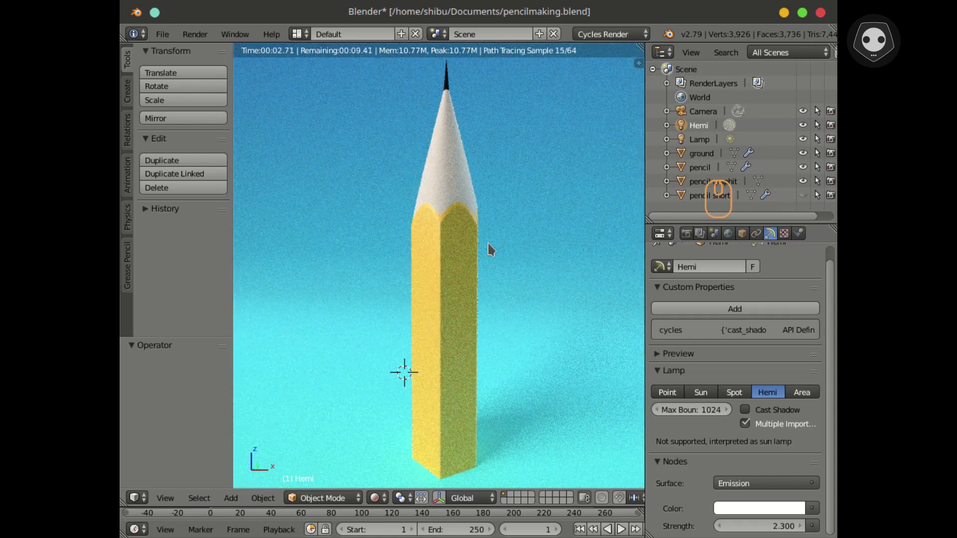
key(shift+z)
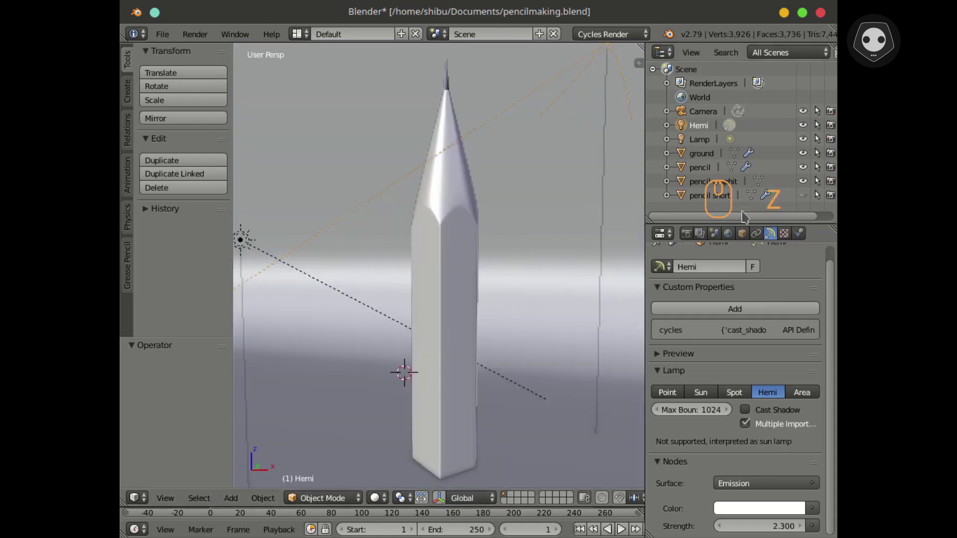
Step: Hide the pencil, pencil graphit, Hemi, Lamp and ground objects in the viewport, leaving only the camera shown
click(802, 195)
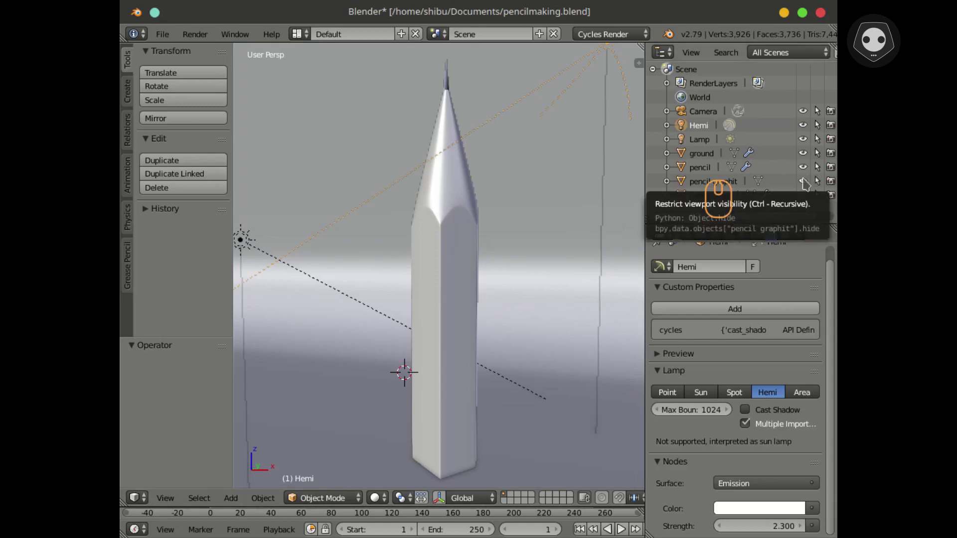
click(802, 181)
click(803, 168)
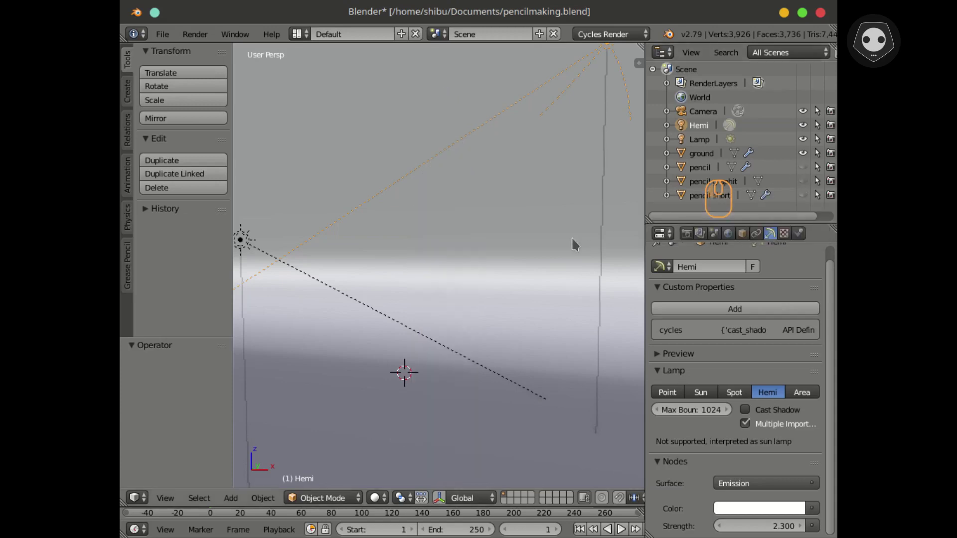
scroll(509, 249, down, 1)
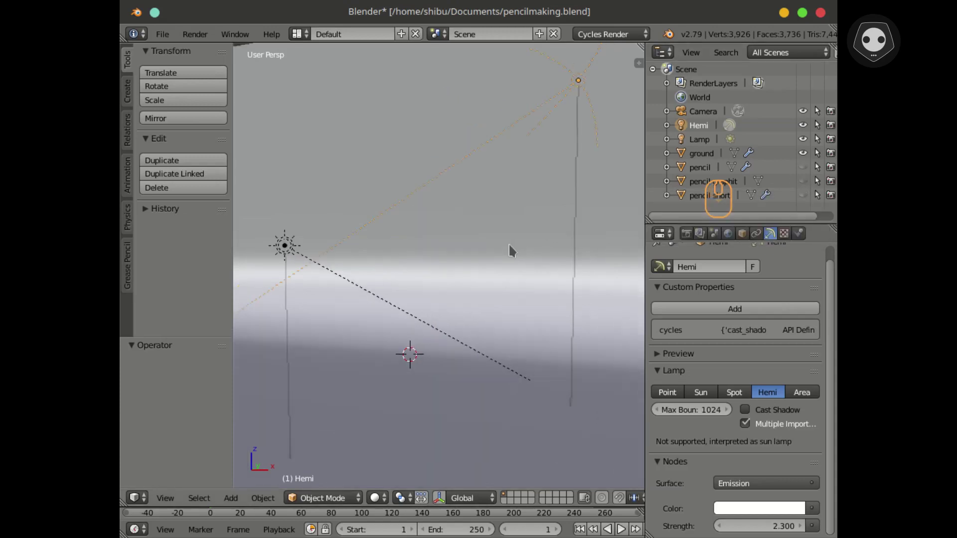
click(803, 125)
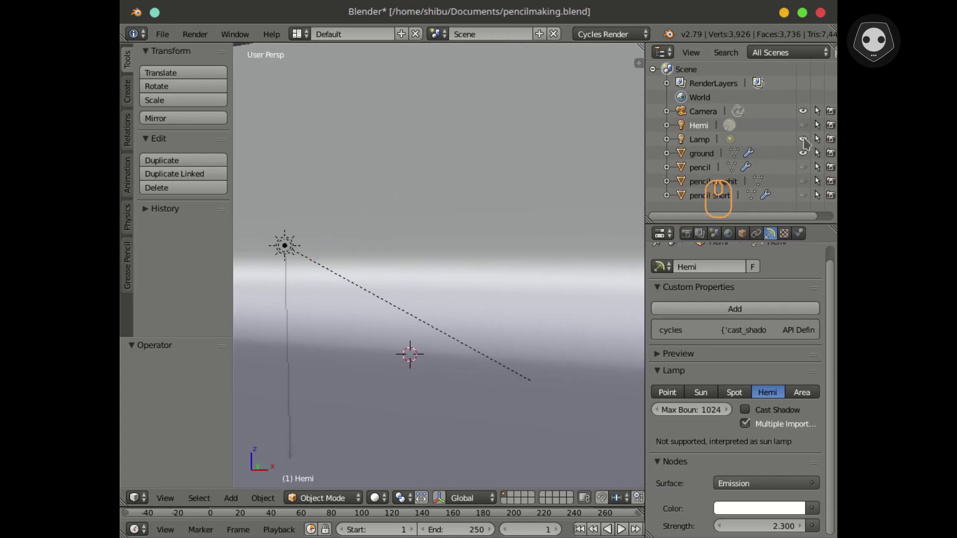
click(804, 139)
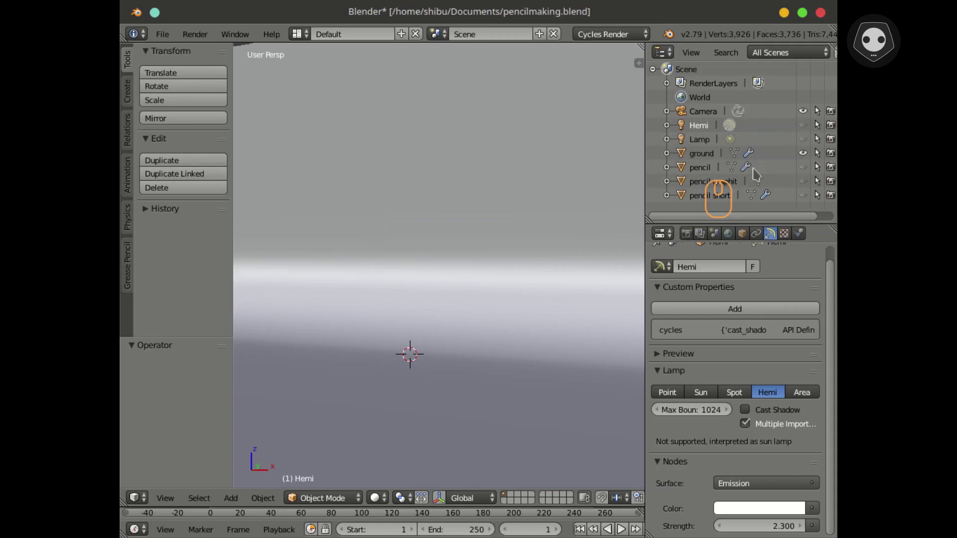
click(803, 153)
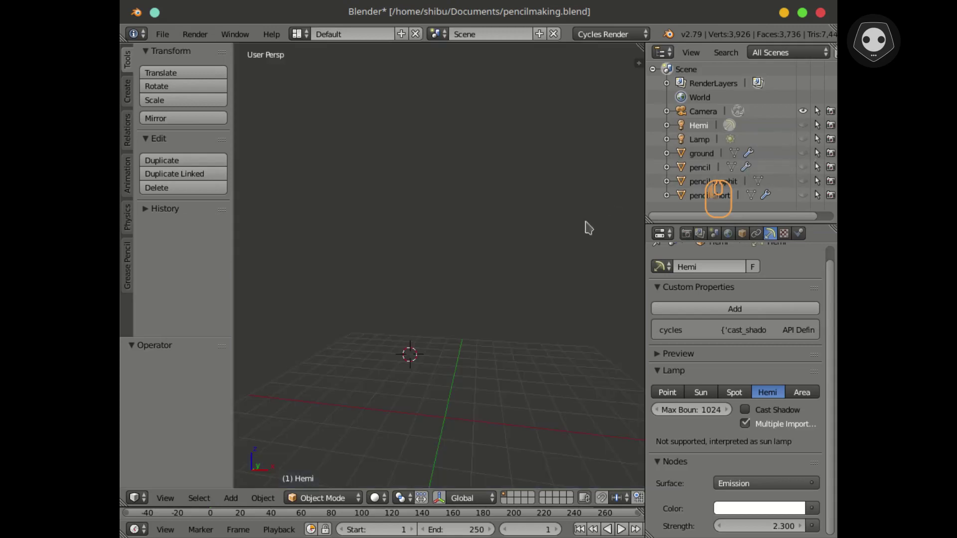
Step: Set the 3D view to front orthographic and widen the viewport for modelling
scroll(509, 249, down, 2)
key(KP_1)
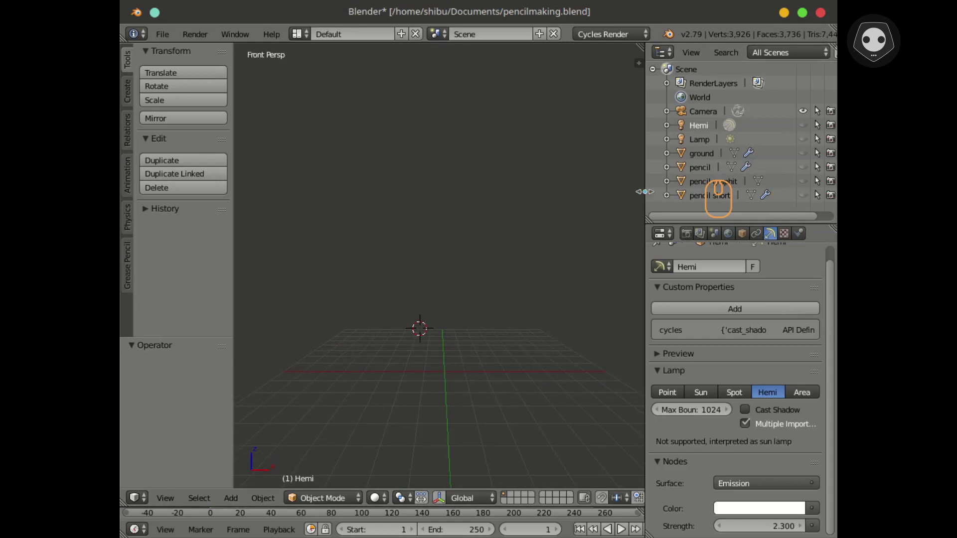
drag(647, 198, 721, 198)
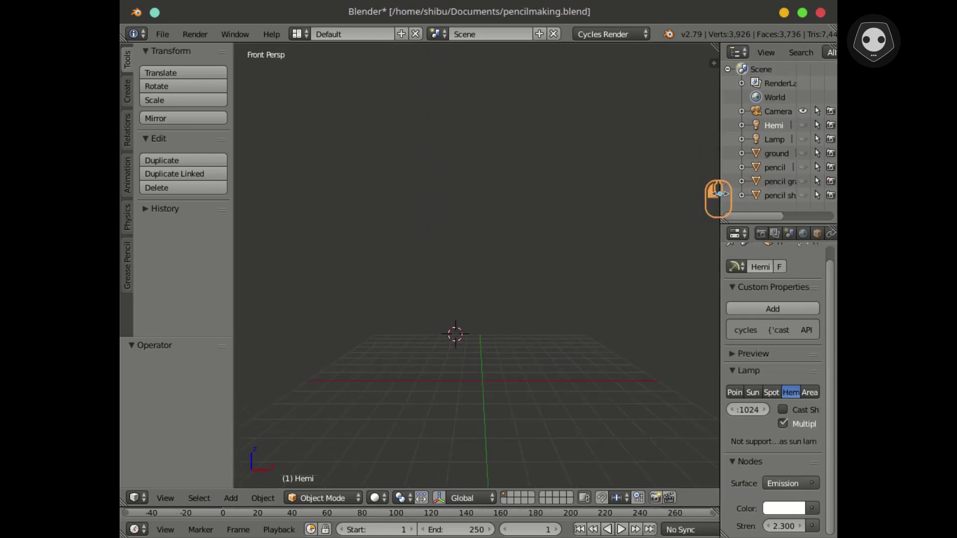
key(KP_5)
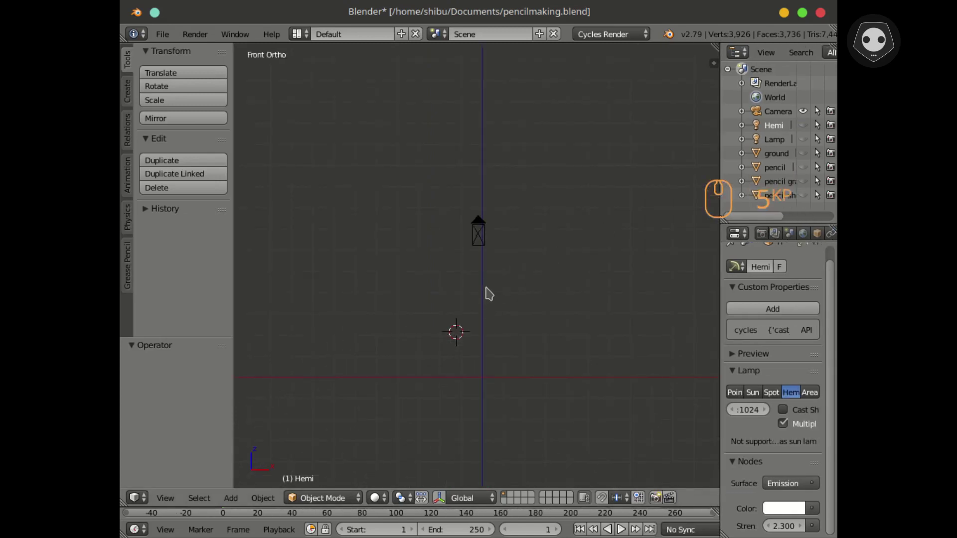
shift+scroll(489, 283, down, 2)
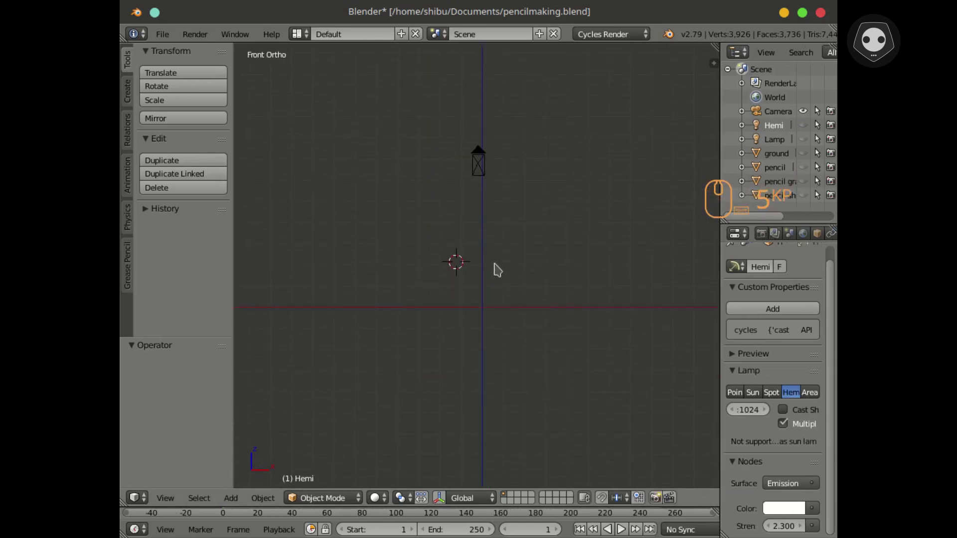
Step: Snap the 3D cursor to the center of the scene
key(shift+a)
mouse_move(497, 265)
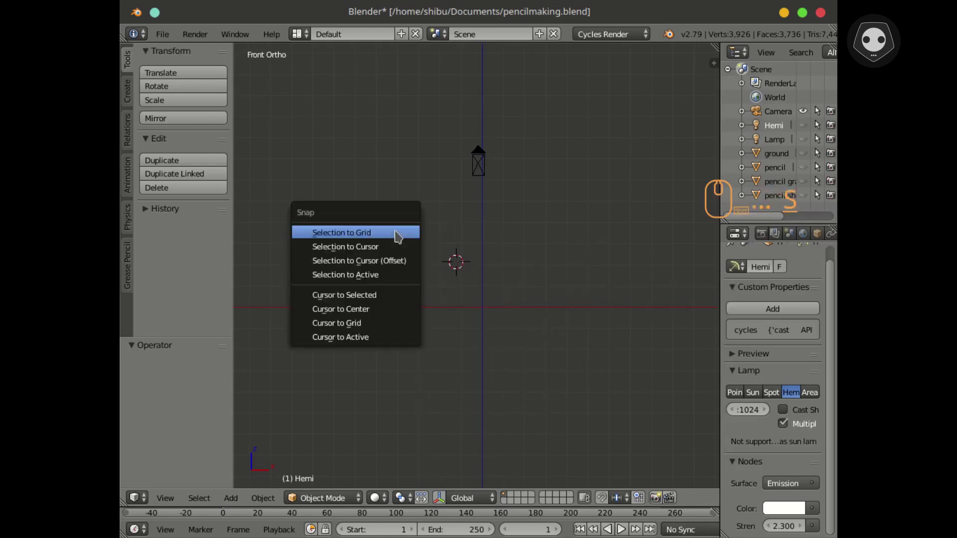
key(shift+s)
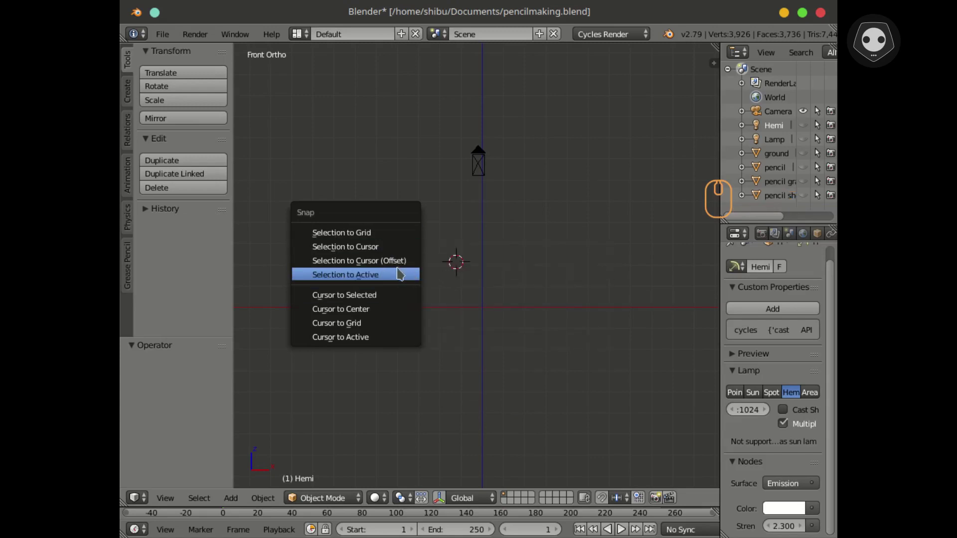
click(389, 313)
Step: Add a cylinder mesh at the 3D cursor with 6 vertices
key(shift+a)
mouse_move(491, 290)
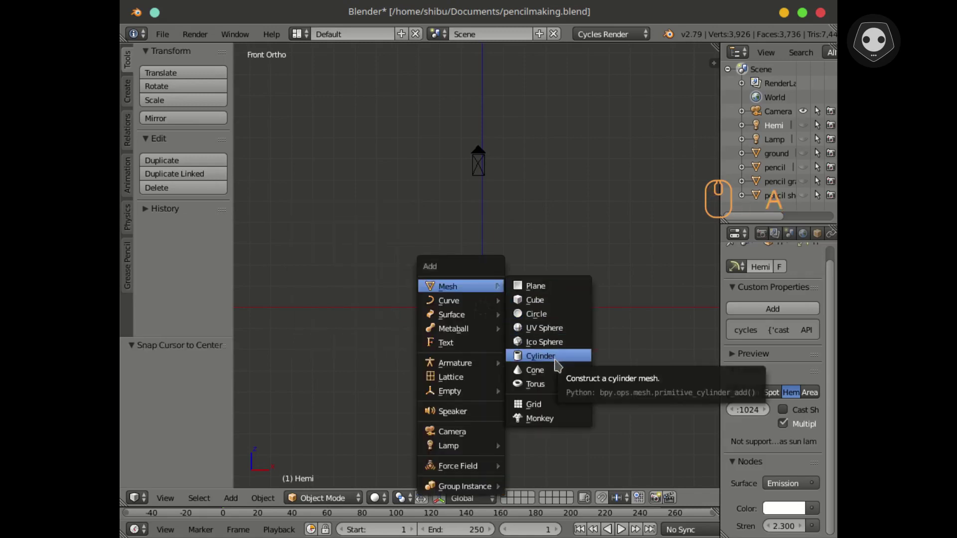
click(540, 356)
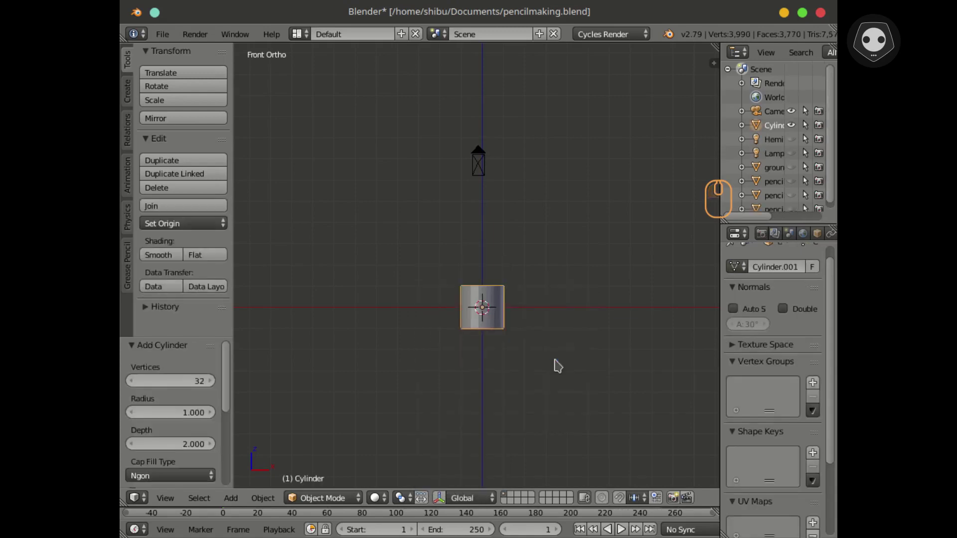
click(177, 381)
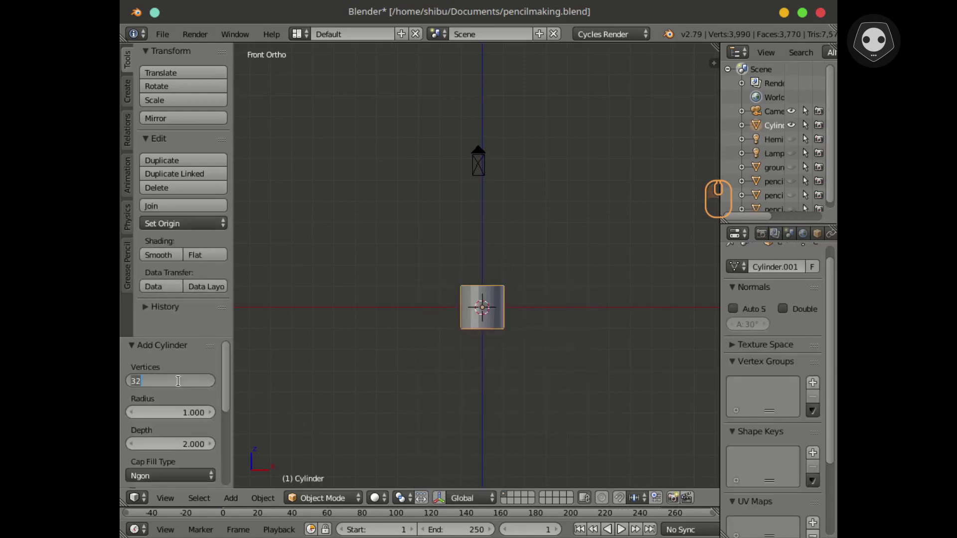
text(6)
key(Return)
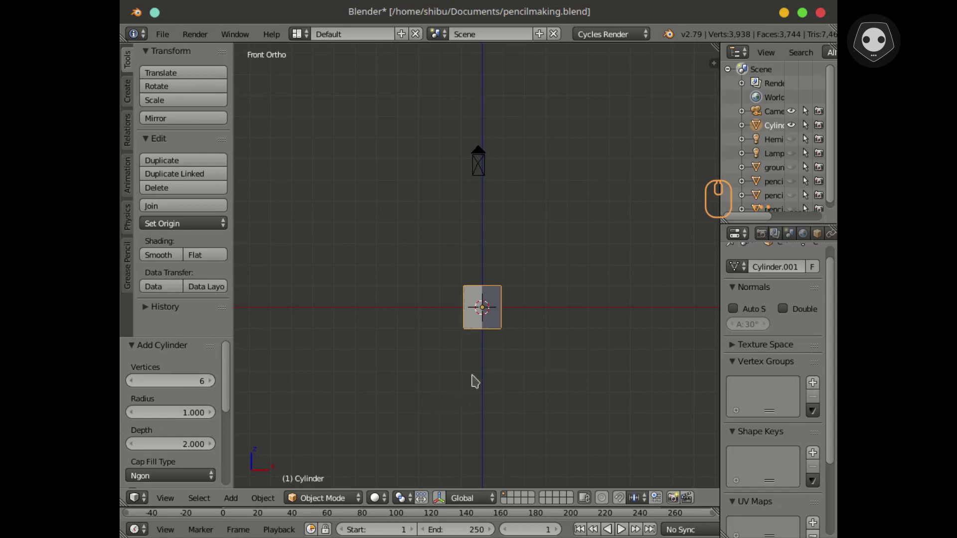
Step: Switch the hexagonal cylinder from Object Mode to Edit Mode
middle_drag(474, 381, 471, 434)
scroll(491, 344, up, 6)
shift+middle_drag(487, 392, 468, 348)
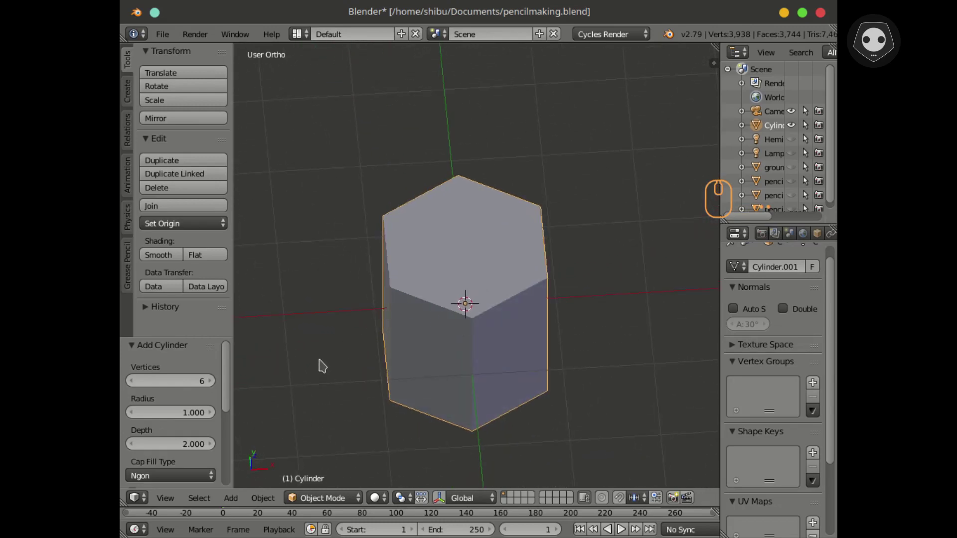
click(324, 498)
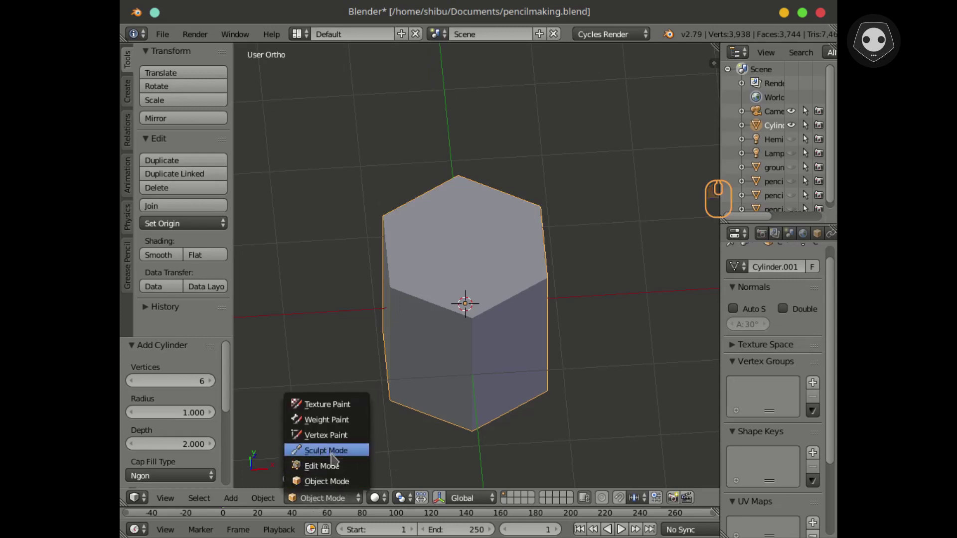
click(330, 465)
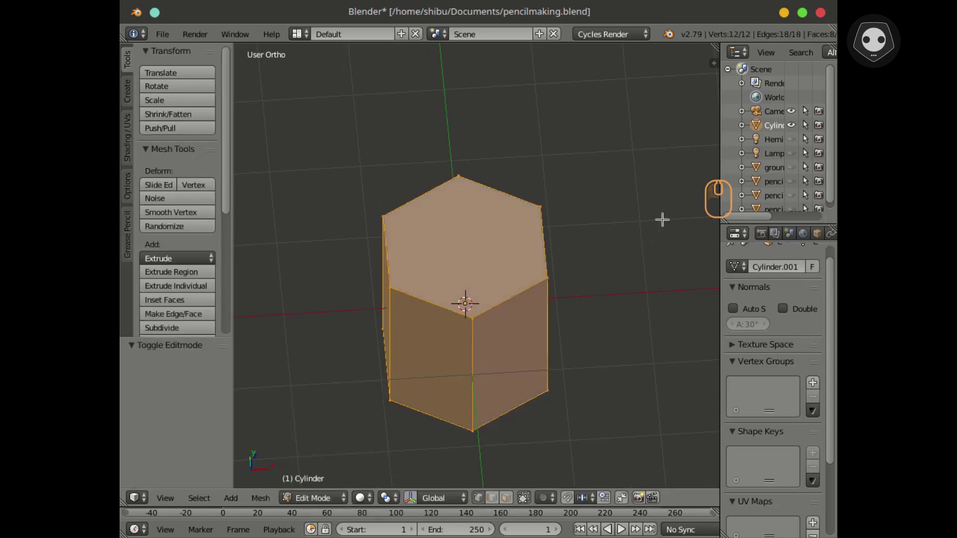
Step: Widen the outliner area and rename the Cylinder object as "pencil tutorial"
drag(719, 123, 663, 125)
double_click(728, 126)
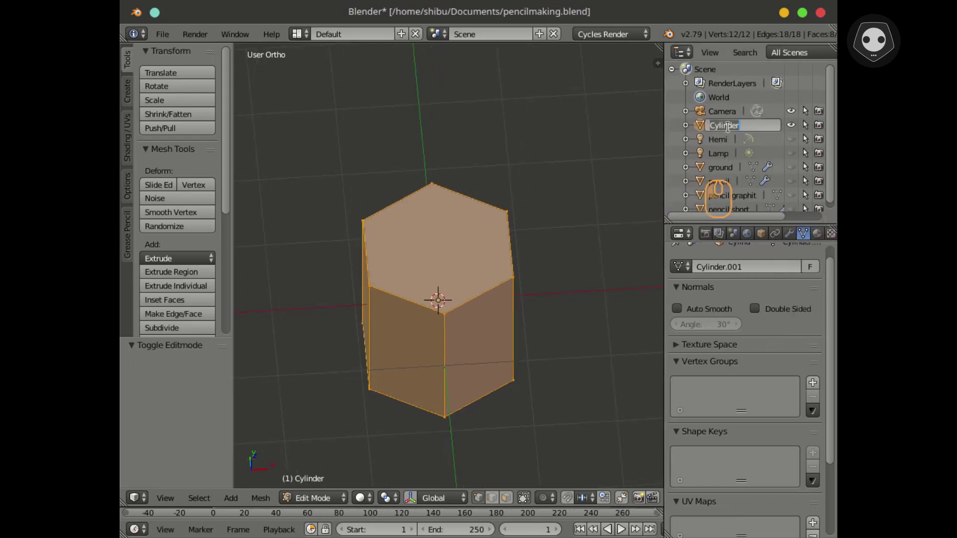
text(pen)
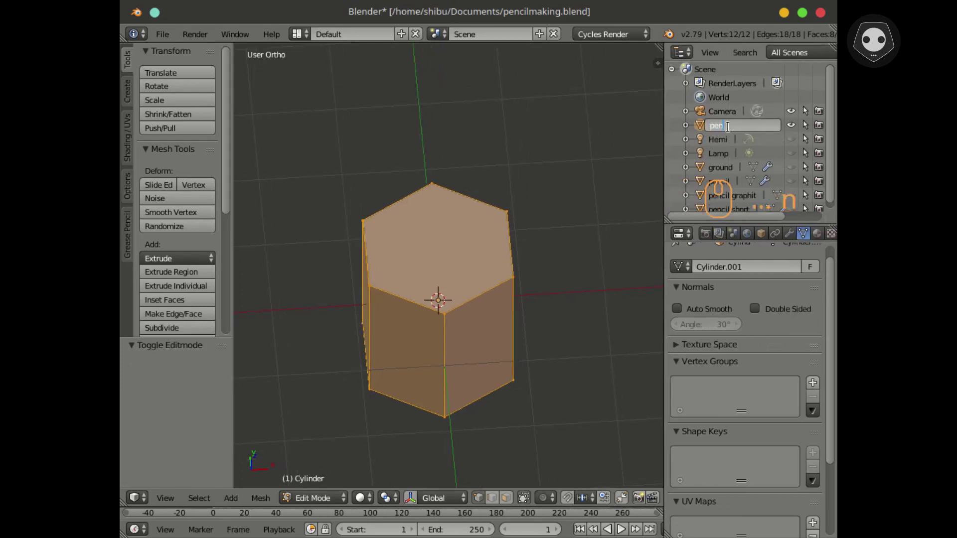
text(cil tutorial)
key(Return)
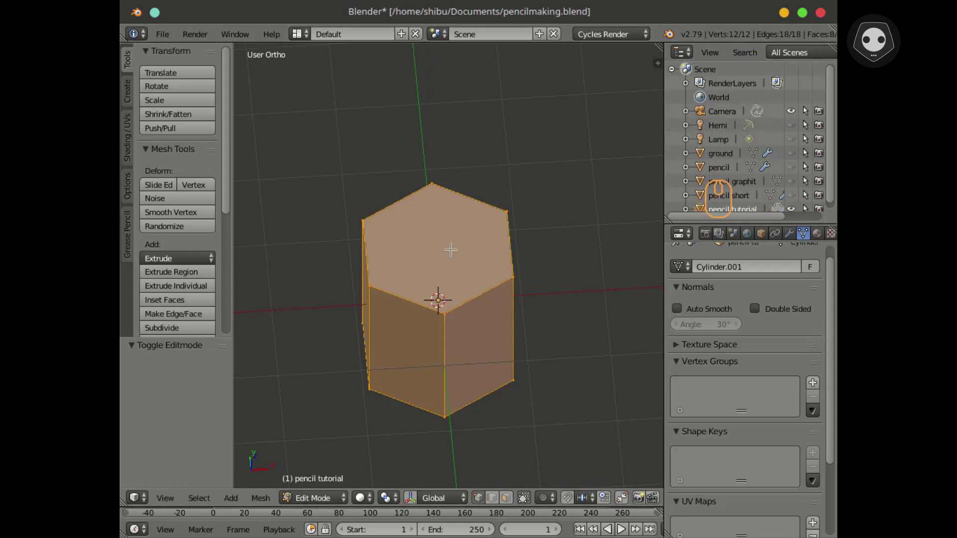
scroll(451, 250, up, 2)
scroll(451, 250, down, 1)
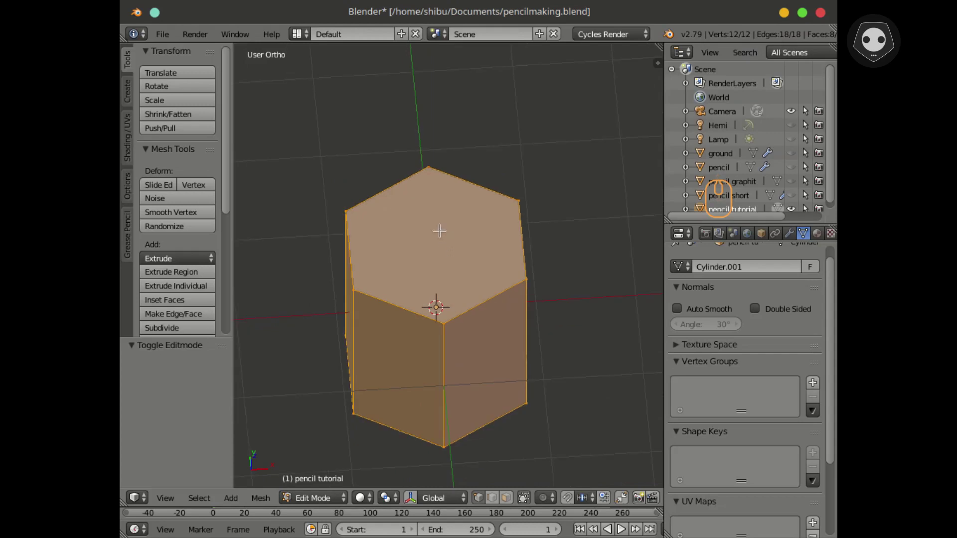
Step: Select only the cylinder's six top vertices and subdivide the edges between them with 2 cuts
key(a)
middle_drag(442, 229, 439, 194)
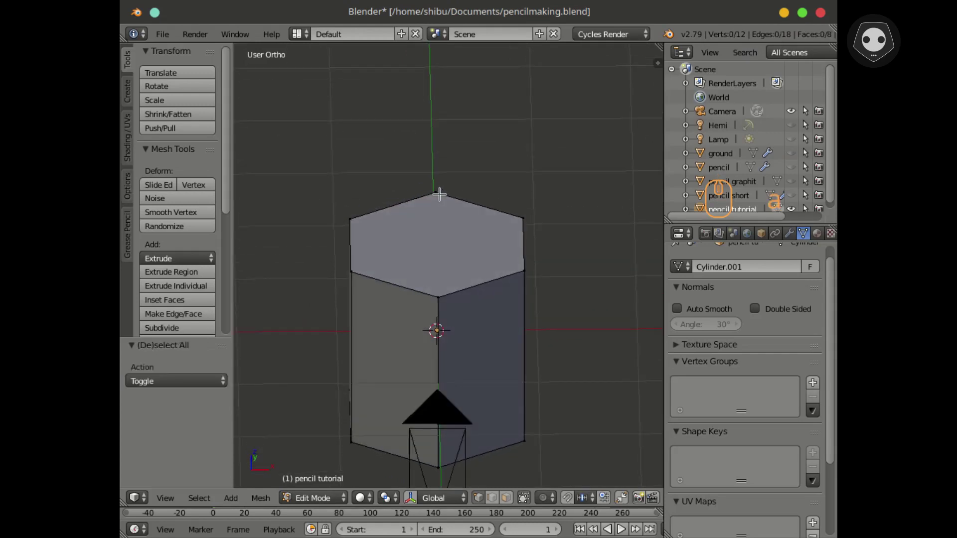
key(KP_1)
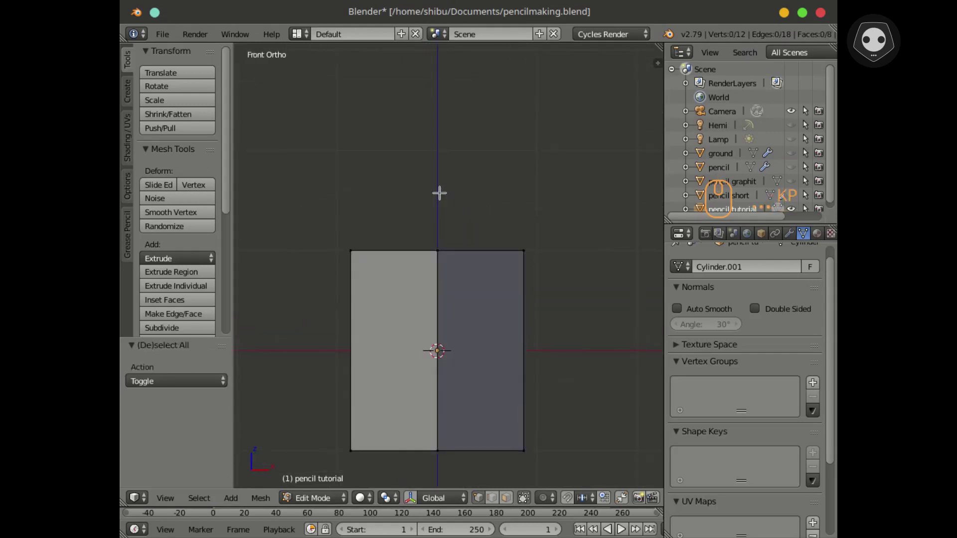
key(z)
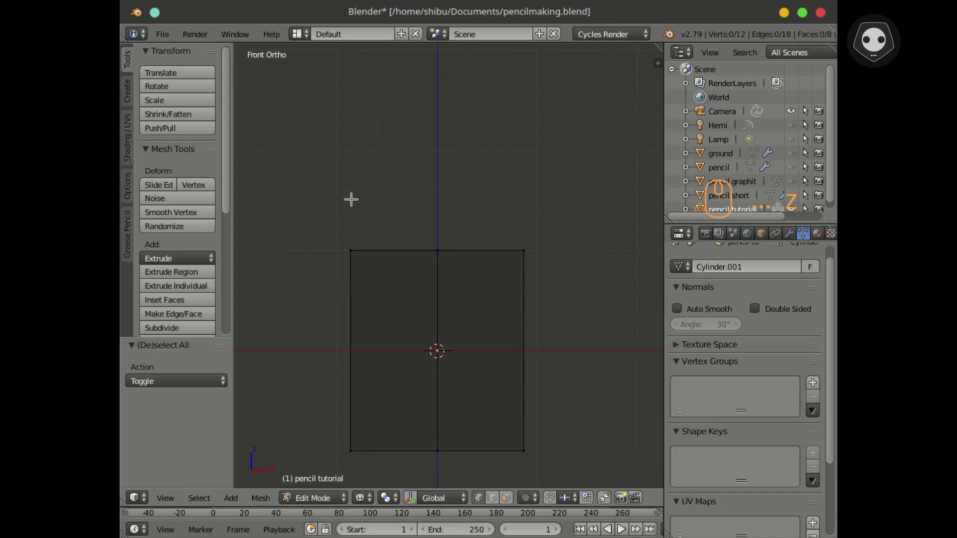
key(b)
drag(314, 180, 577, 266)
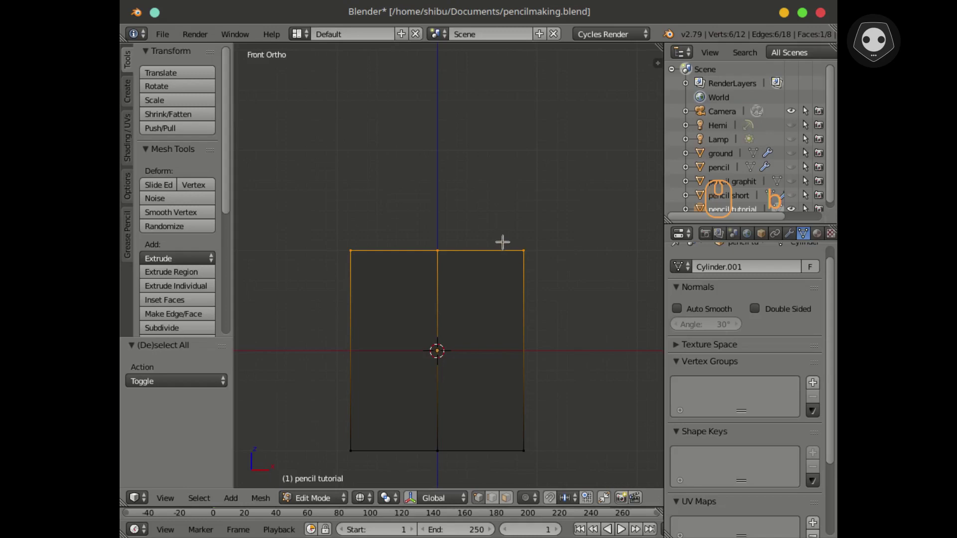
middle_drag(499, 236, 486, 290)
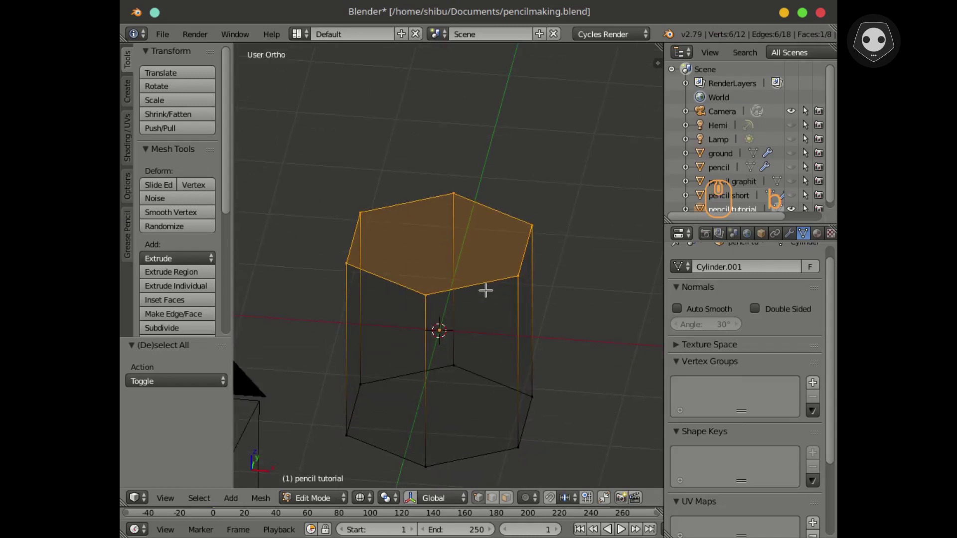
key(w)
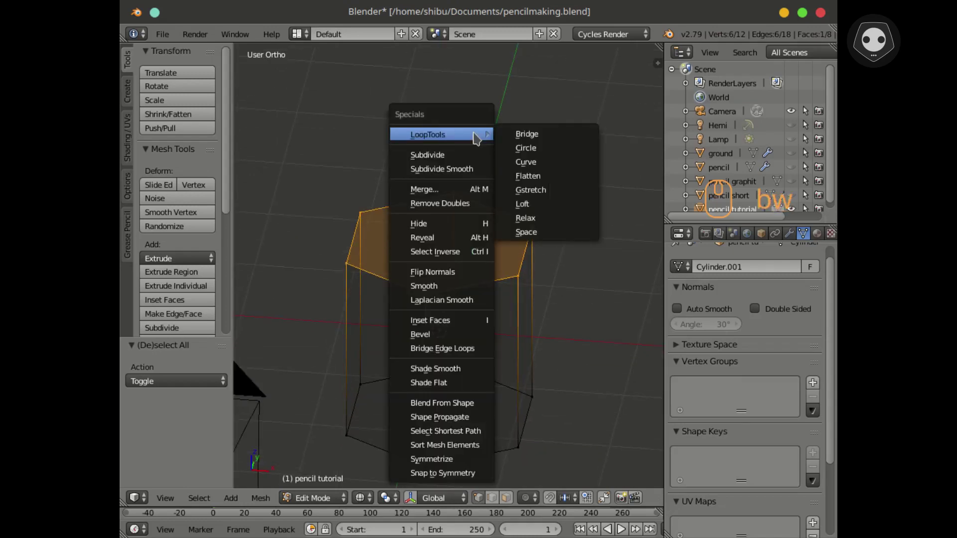
click(457, 160)
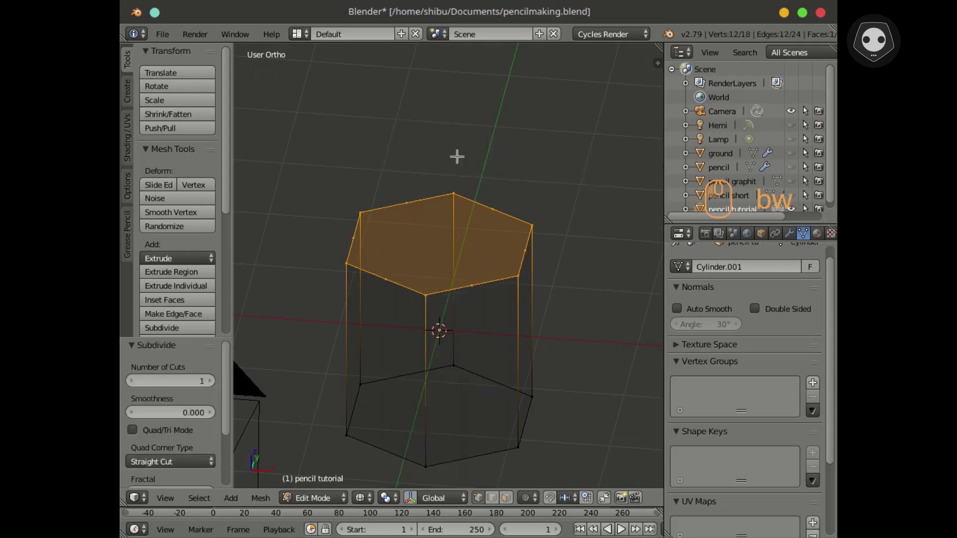
click(212, 382)
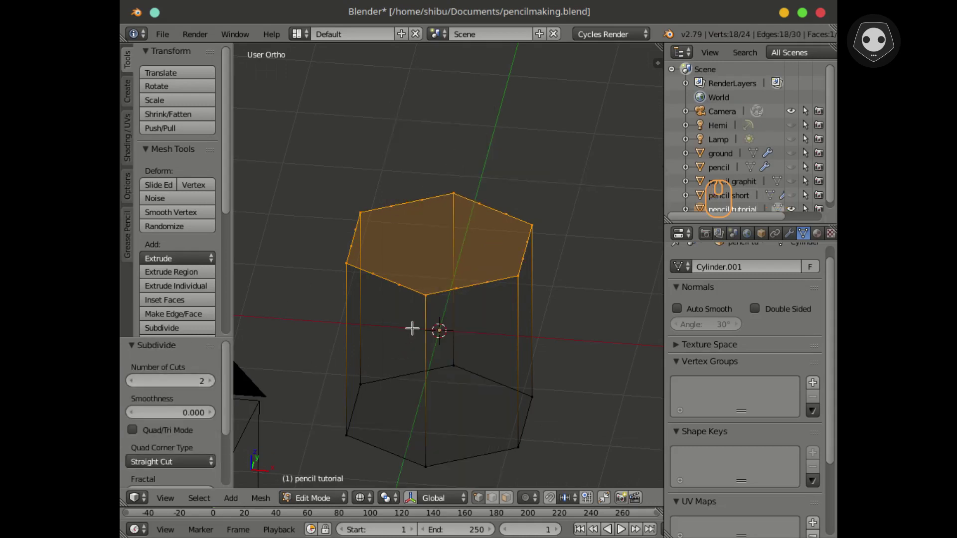
scroll(412, 327, up, 2)
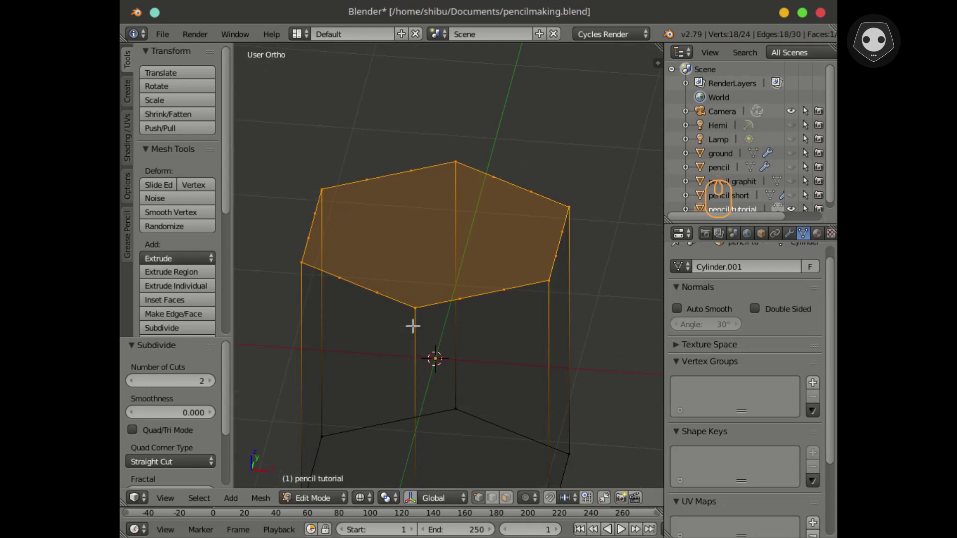
Step: Deselect the six original corner vertices of the top face, keeping the subdivision vertices selected, and show the mesh in front wireframe view
key(z)
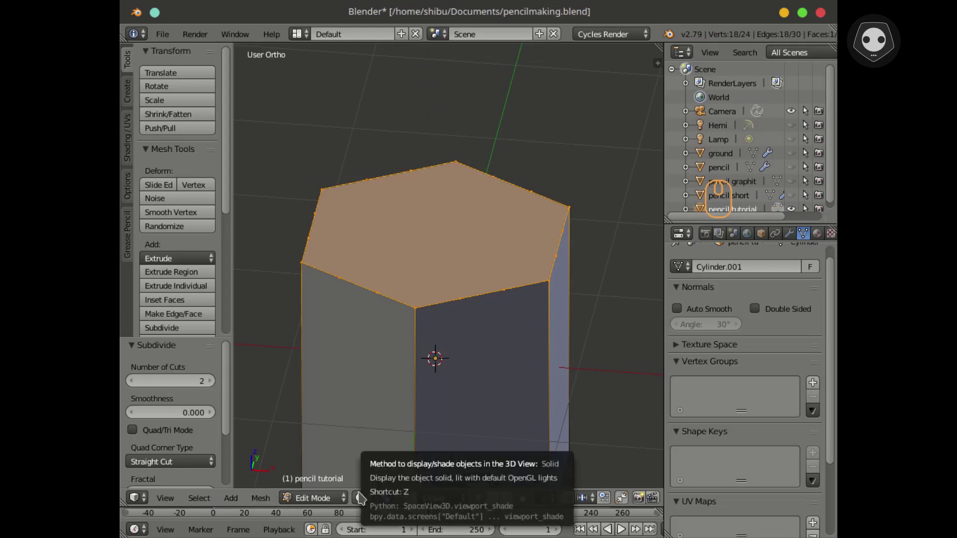
shift+right_click(419, 306)
shift+right_click(303, 255)
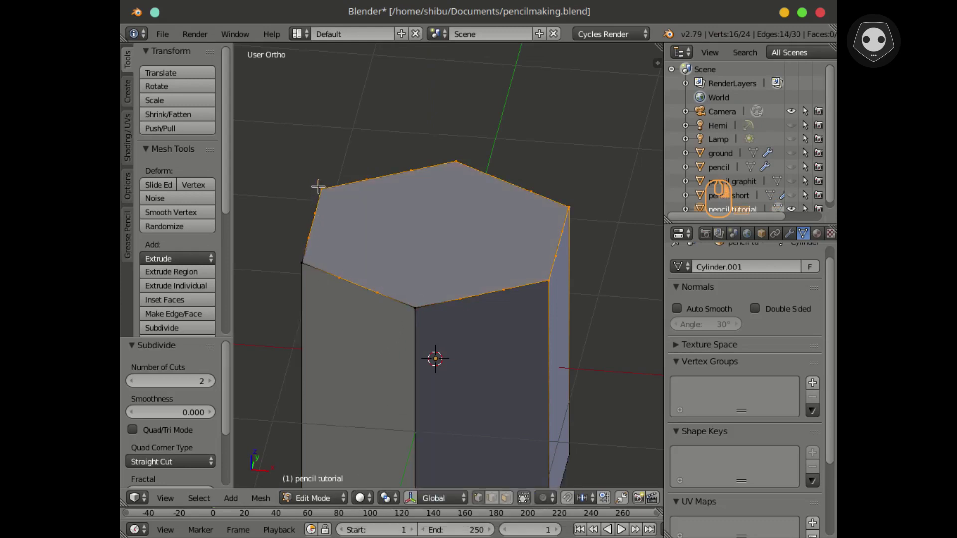
shift+right_click(319, 189)
shift+right_click(450, 154)
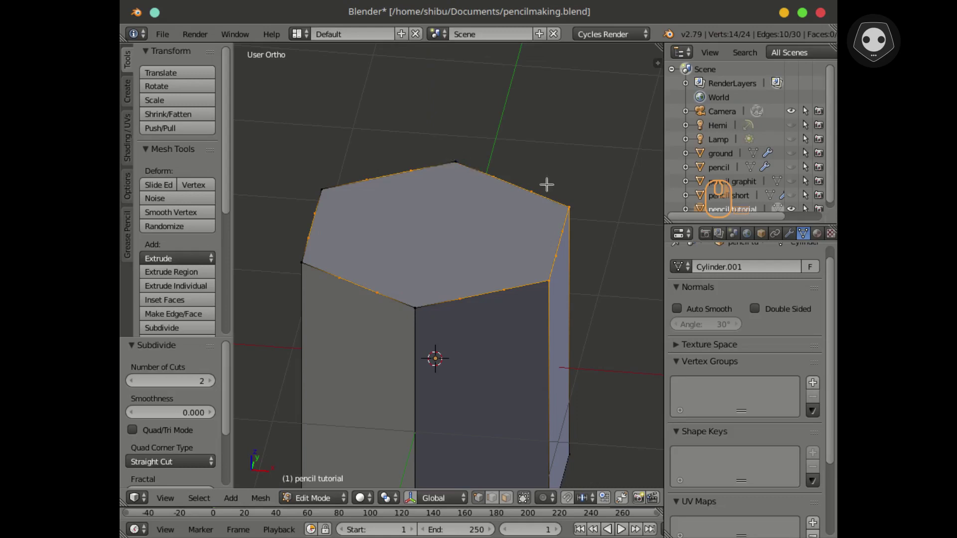
shift+right_click(568, 206)
shift+right_click(549, 281)
middle_drag(493, 340, 460, 346)
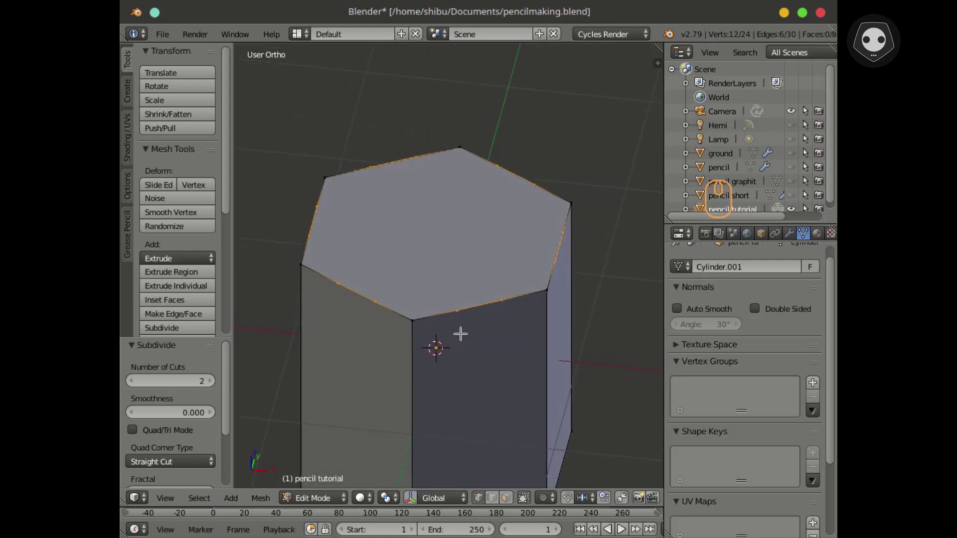
middle_drag(455, 306, 454, 284)
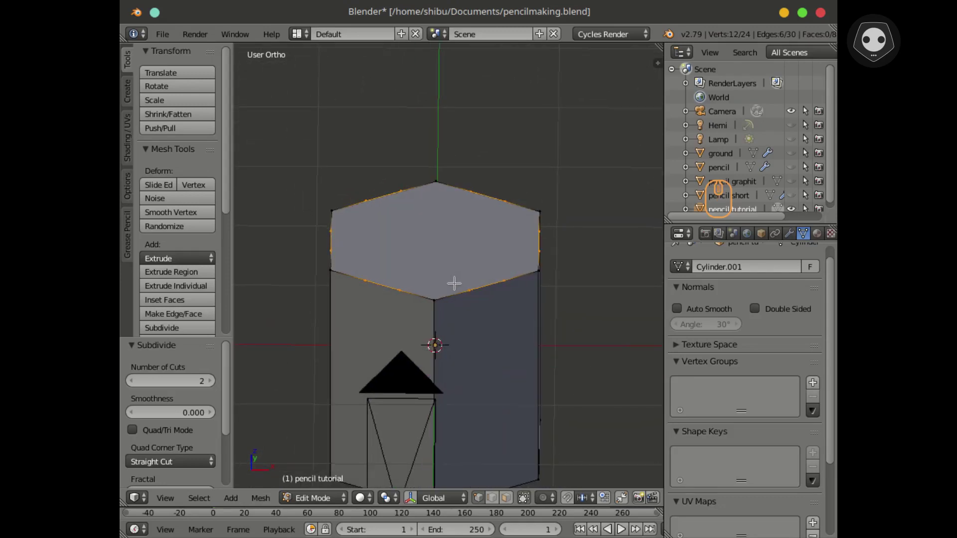
key(KP_1)
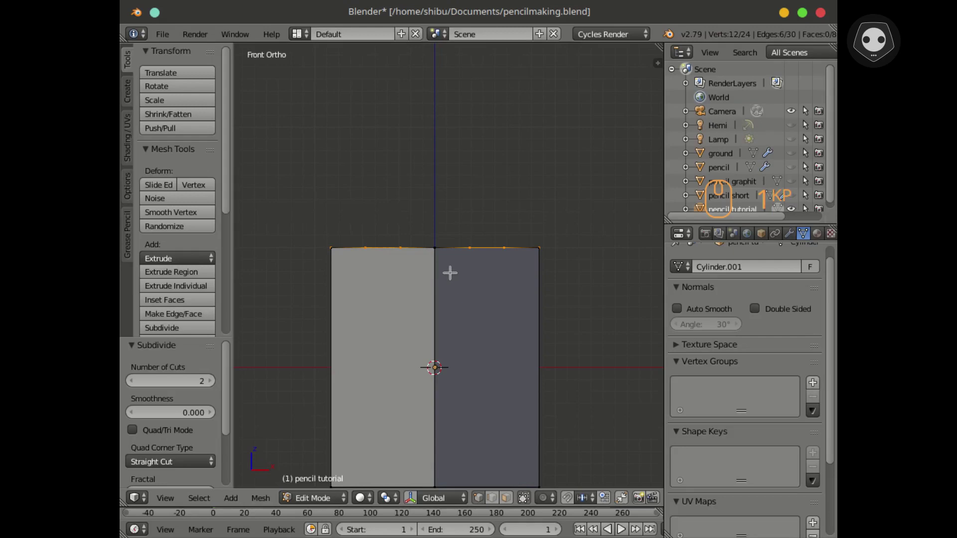
key(z)
scroll(445, 251, down, 2)
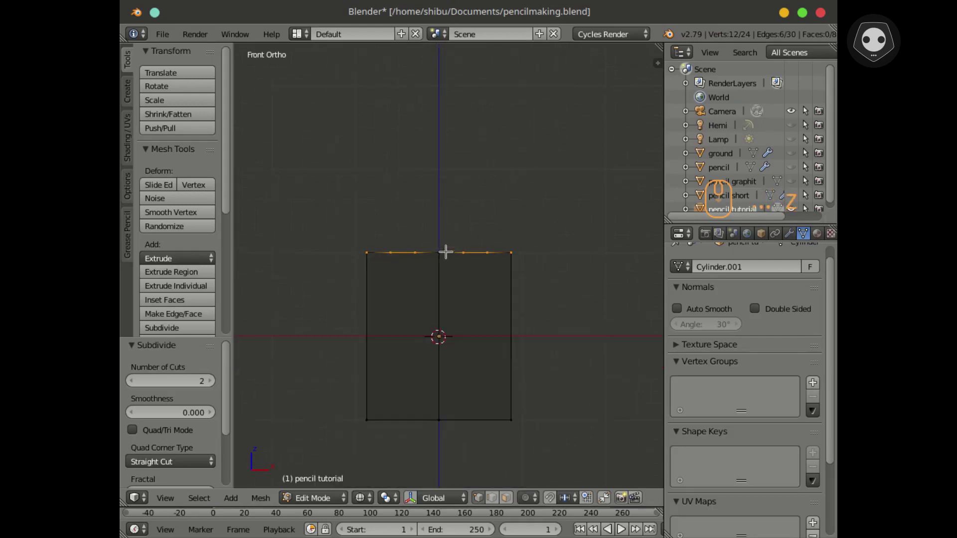
key(e)
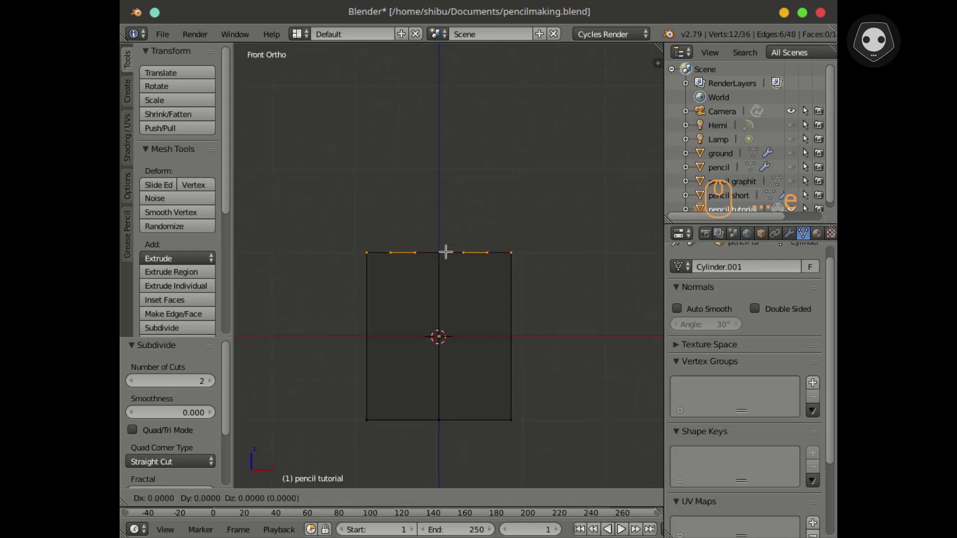
key(z)
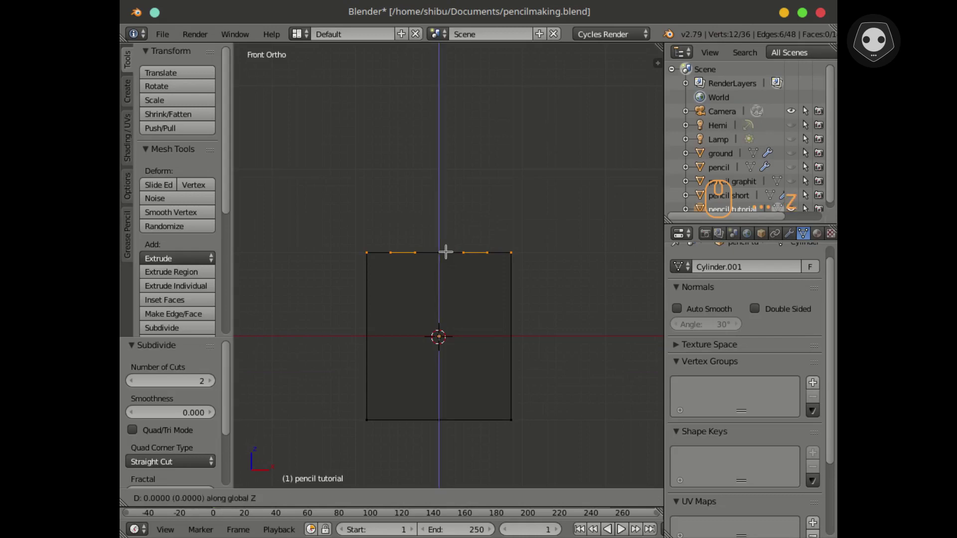
text(.)
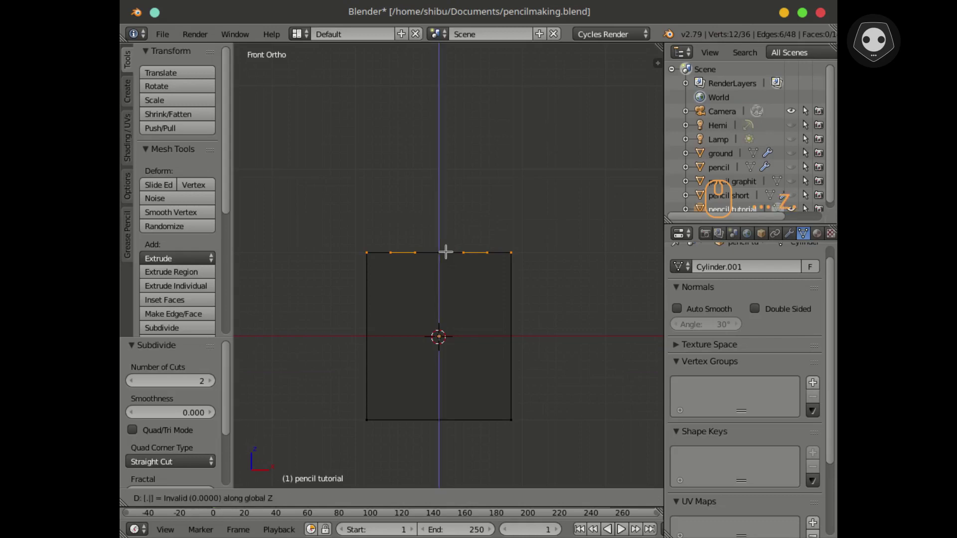
text(3)
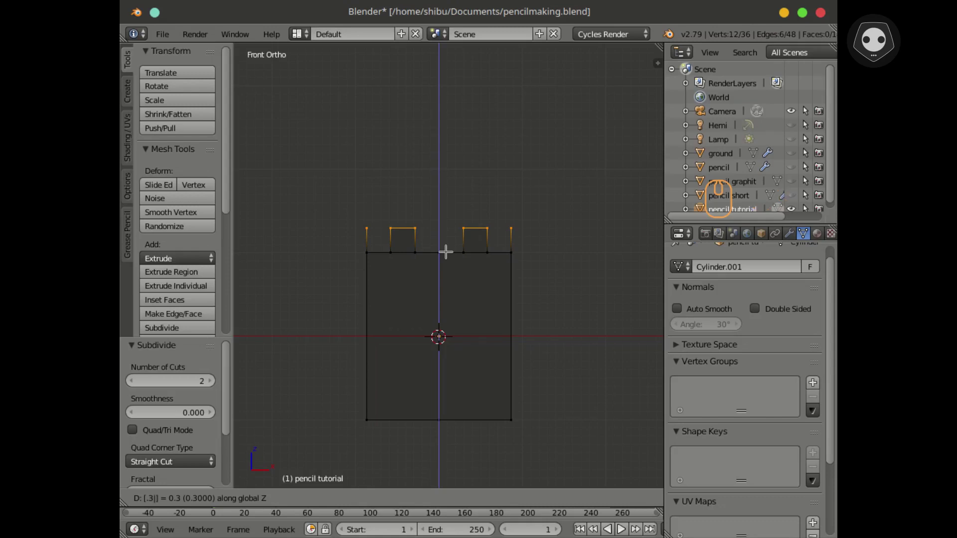
key(Escape)
key(ctrl+z)
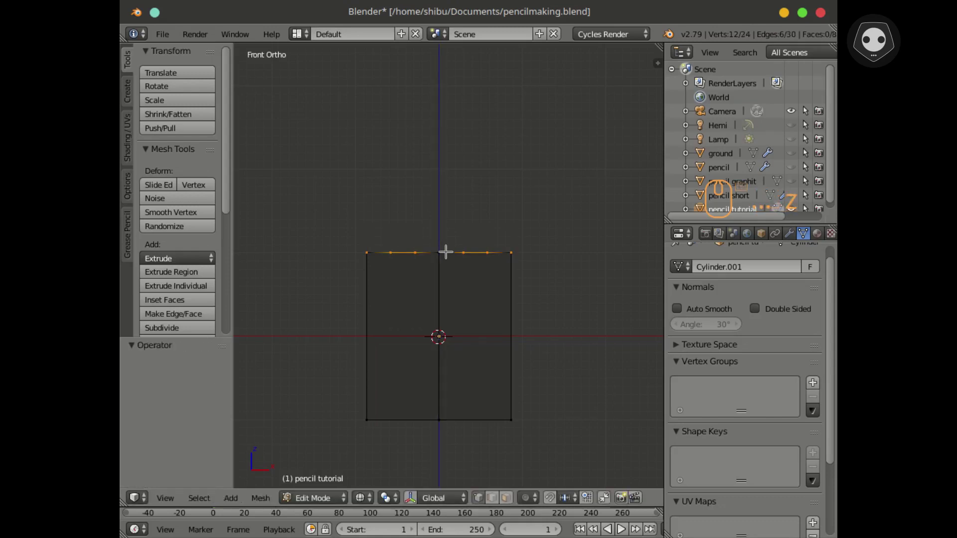
Step: Move the selected subdivision vertices of the top rim up 0.5 along the Z axis
key(g)
text(z)
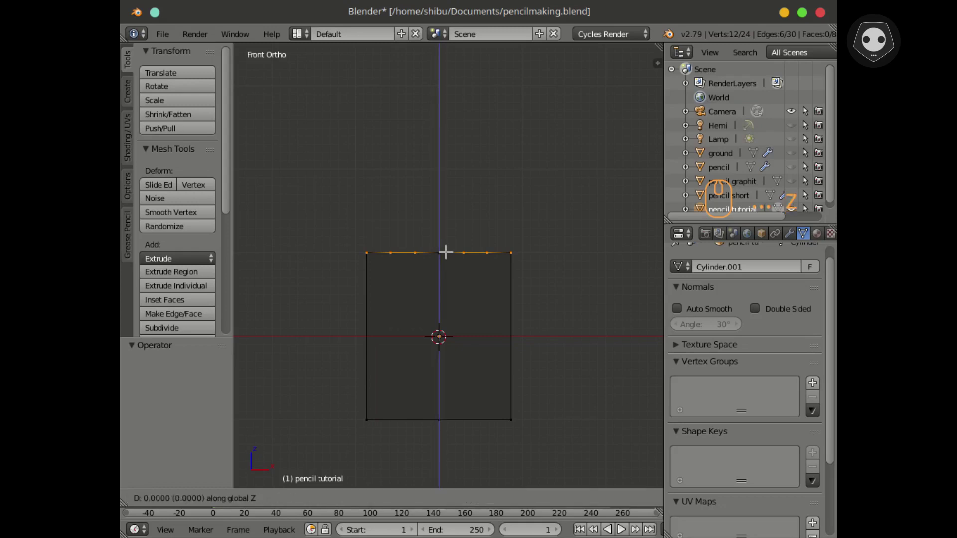
text(.5)
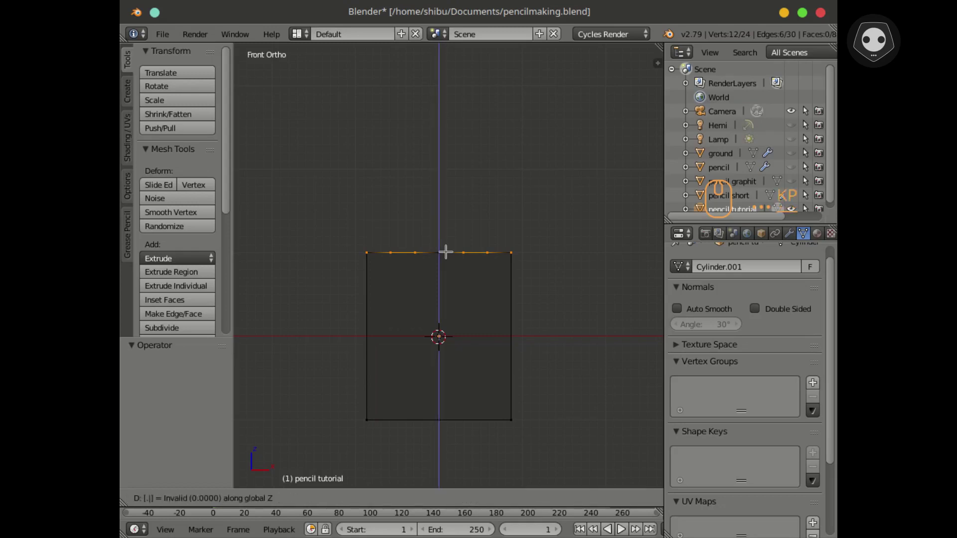
key(Return)
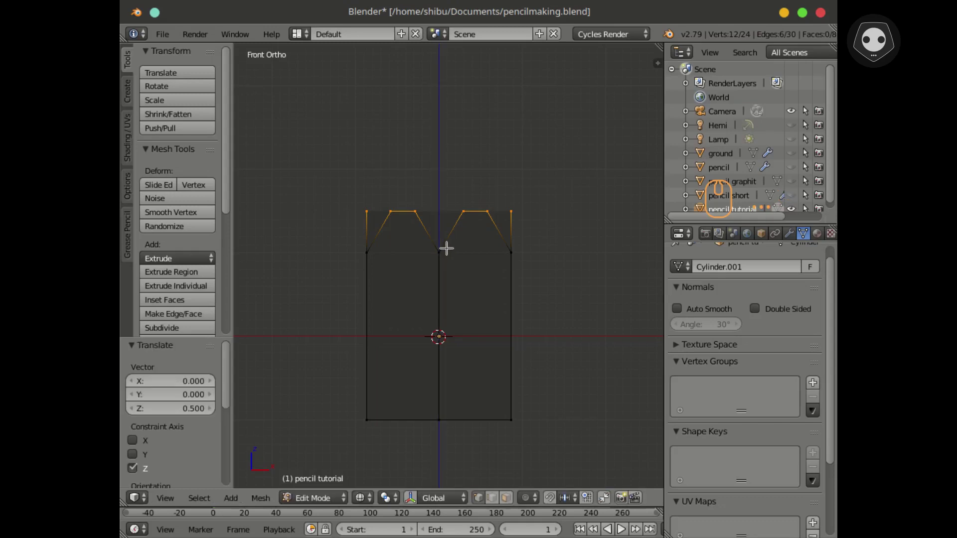
middle_drag(446, 248, 422, 291)
key(z)
scroll(426, 260, up, 3)
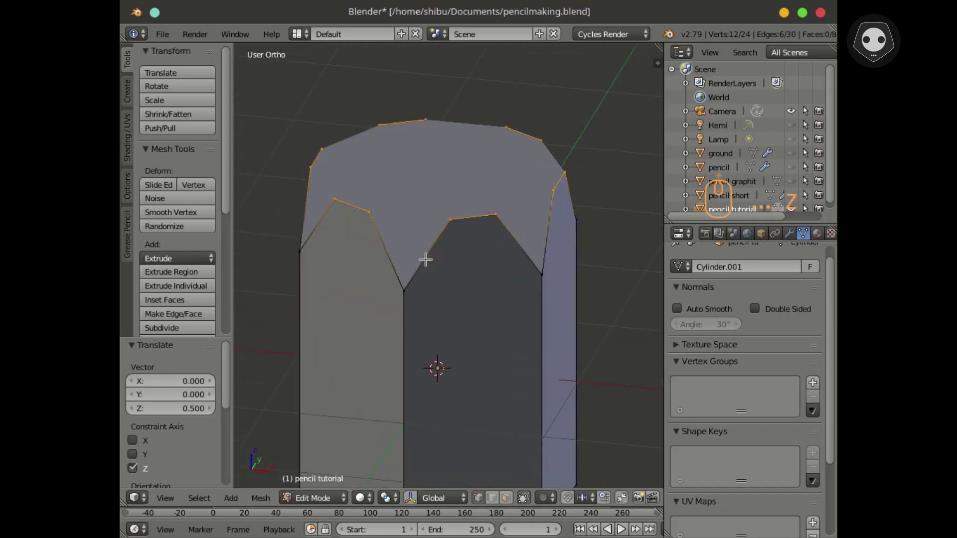
mouse_move(454, 249)
middle_down()
mouse_move(494, 235)
mouse_move(459, 237)
middle_up()
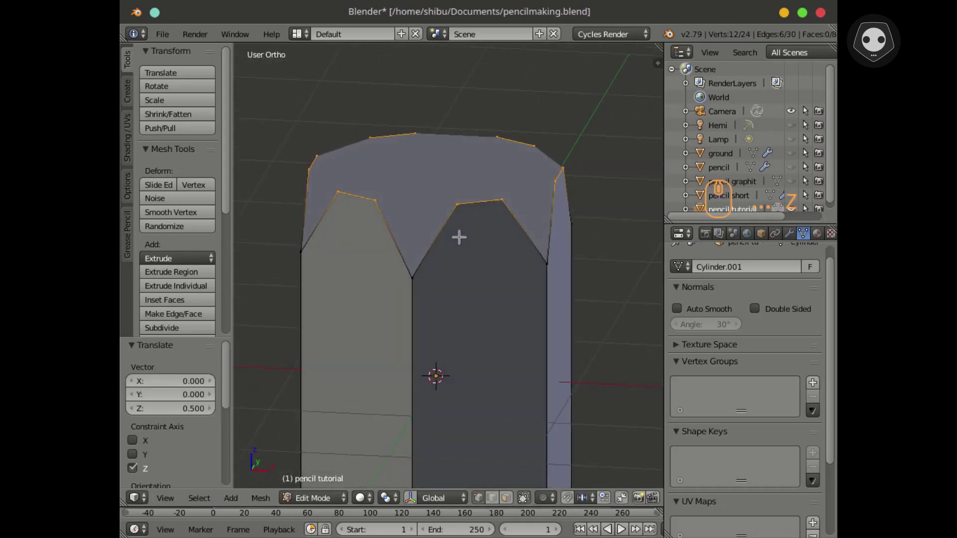
Step: Select all vertices of the scalloped top face in front wireframe view and extrude them upward by 0.5
key(KP_1)
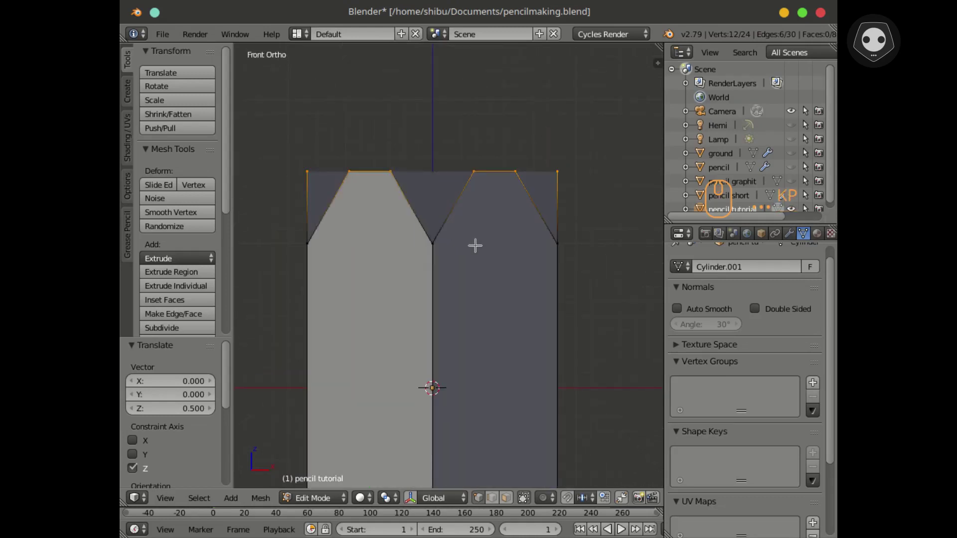
key(z)
scroll(483, 237, down, 4)
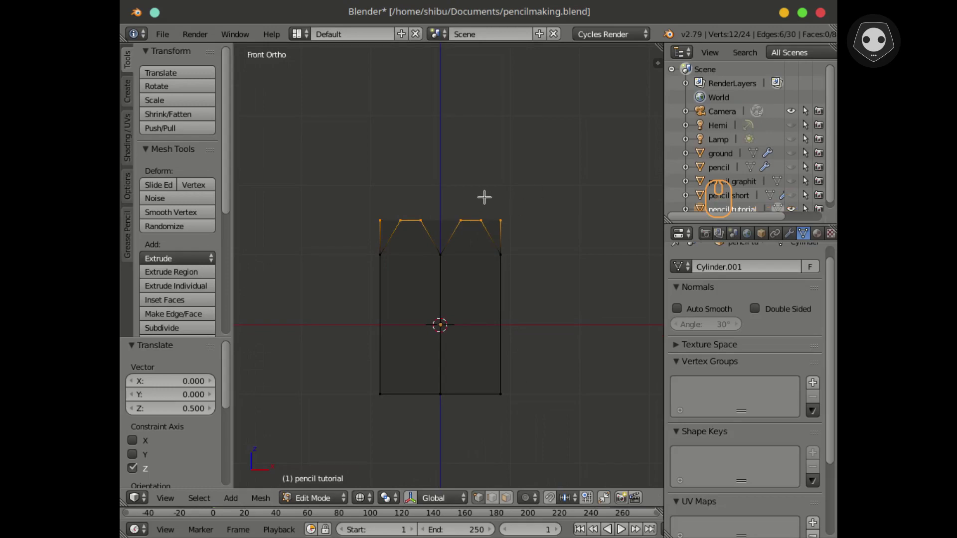
key(b)
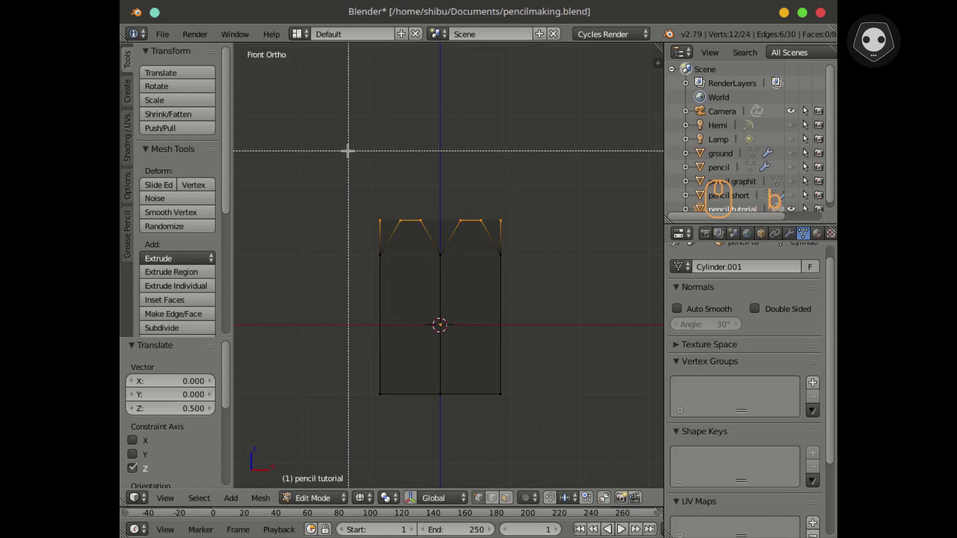
drag(345, 152, 551, 285)
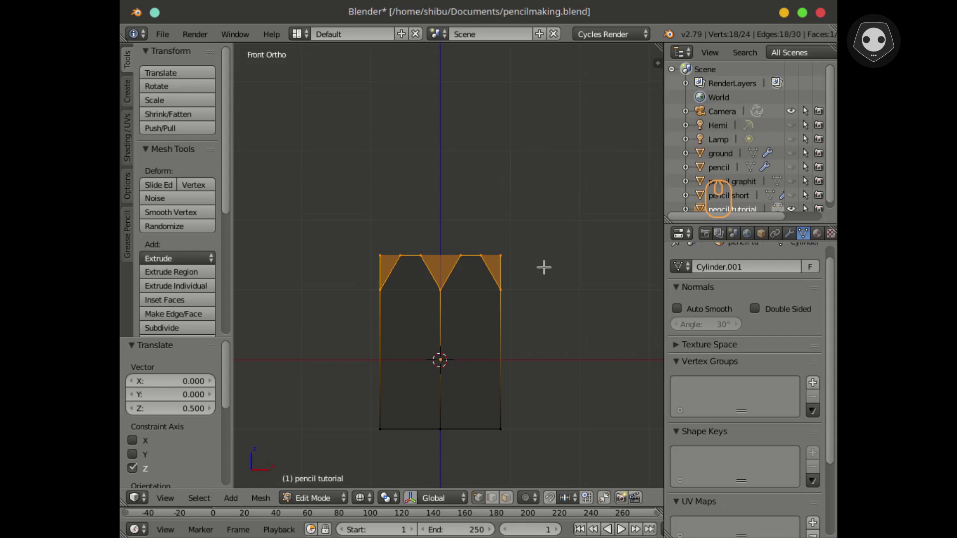
key(e)
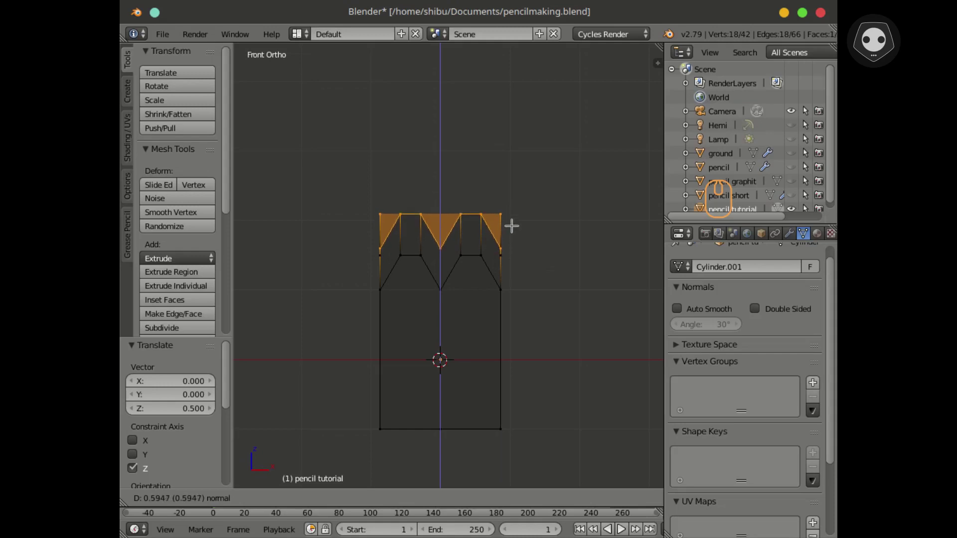
text(.)
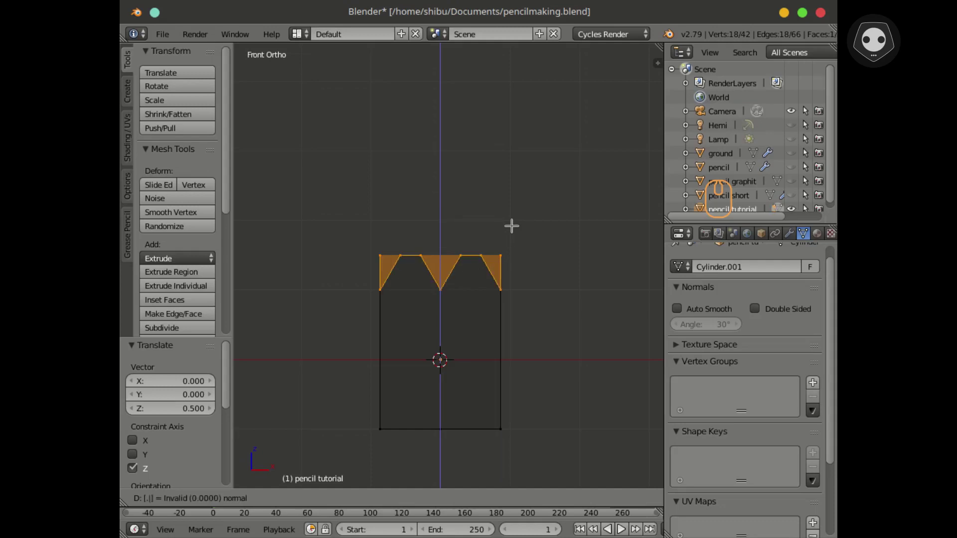
text(5)
key(Return)
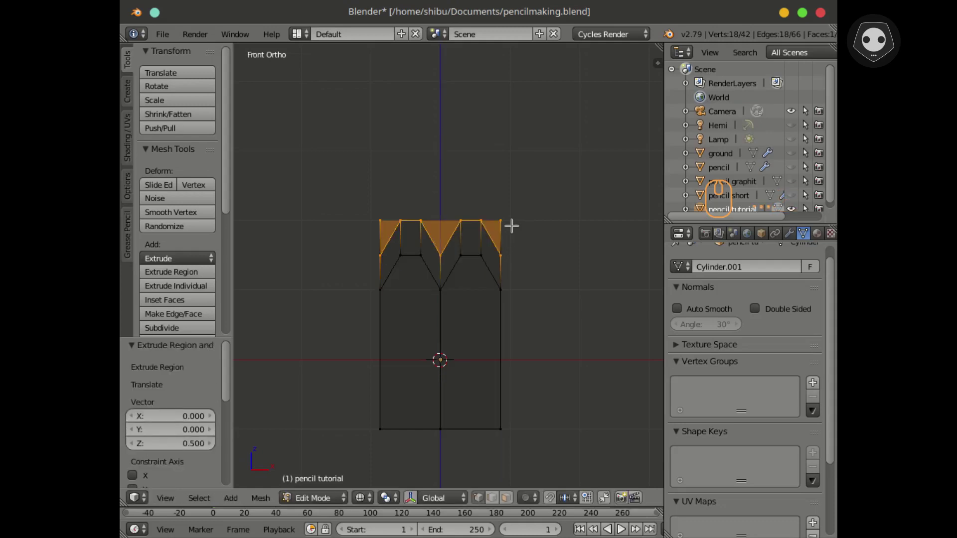
Step: Flatten the extruded top vertices by scaling them to 0 along the Z axis
key(s)
key(z)
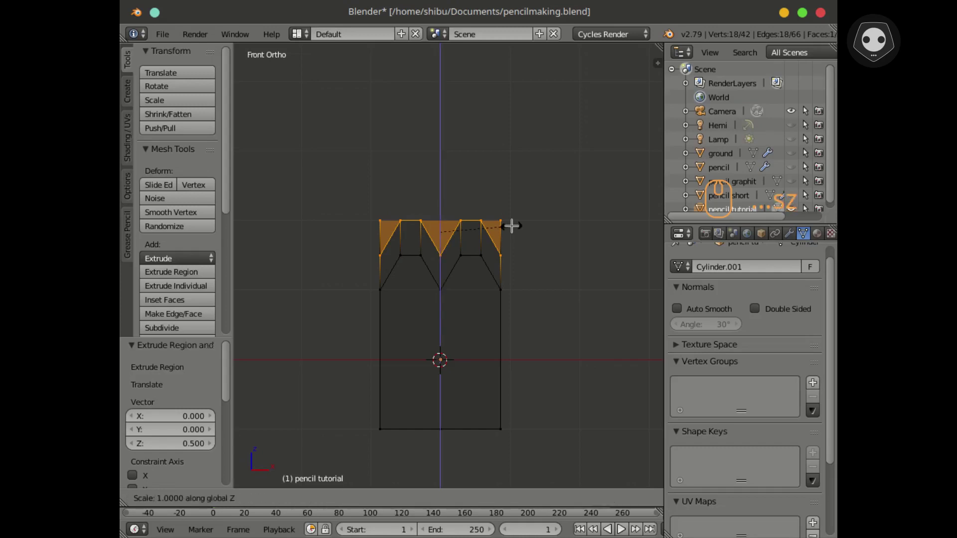
text(0)
key(Return)
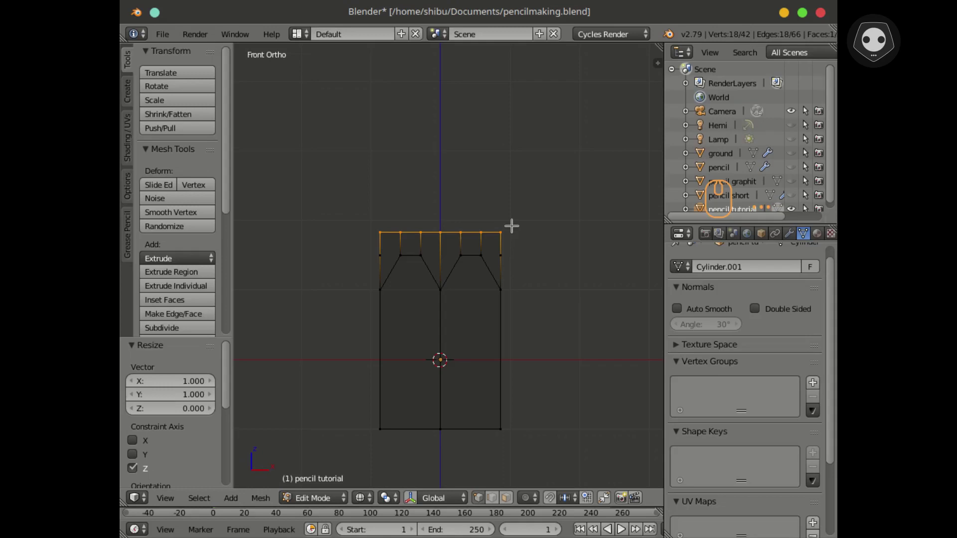
Step: Display the mesh in solid shading, view the flattened top face from an angle, and save the file over pencilmaking.blend
key(z)
middle_drag(510, 224, 469, 273)
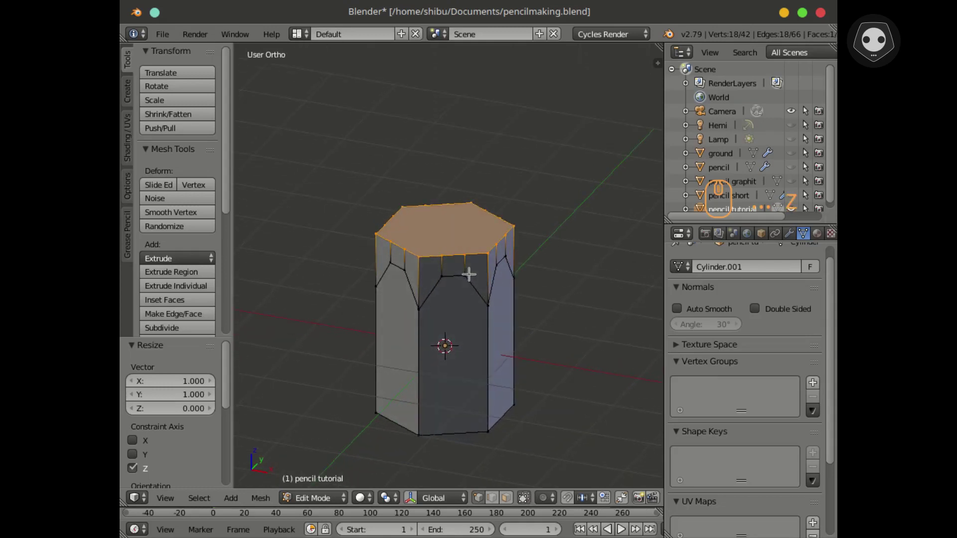
key(ctrl+s)
click(468, 273)
scroll(450, 256, up, 2)
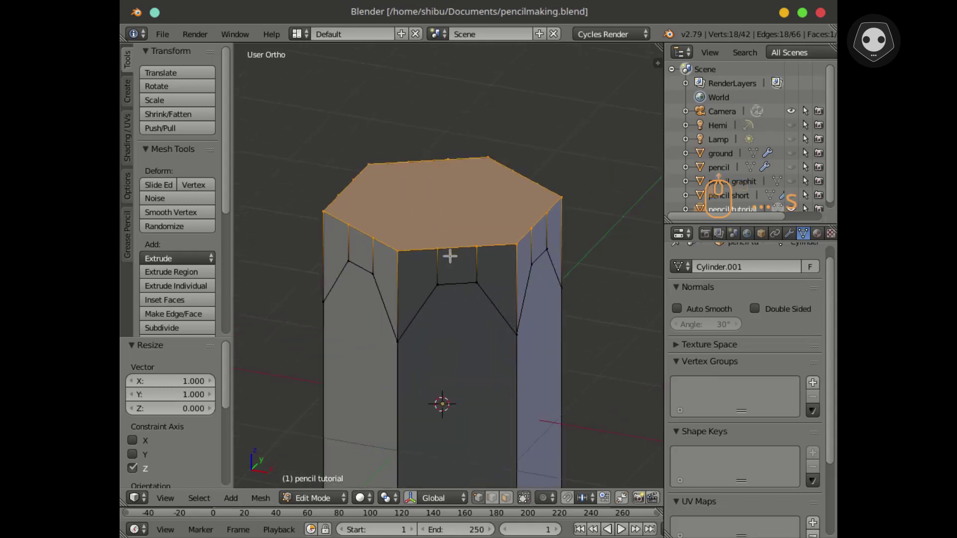
middle_drag(425, 256, 491, 265)
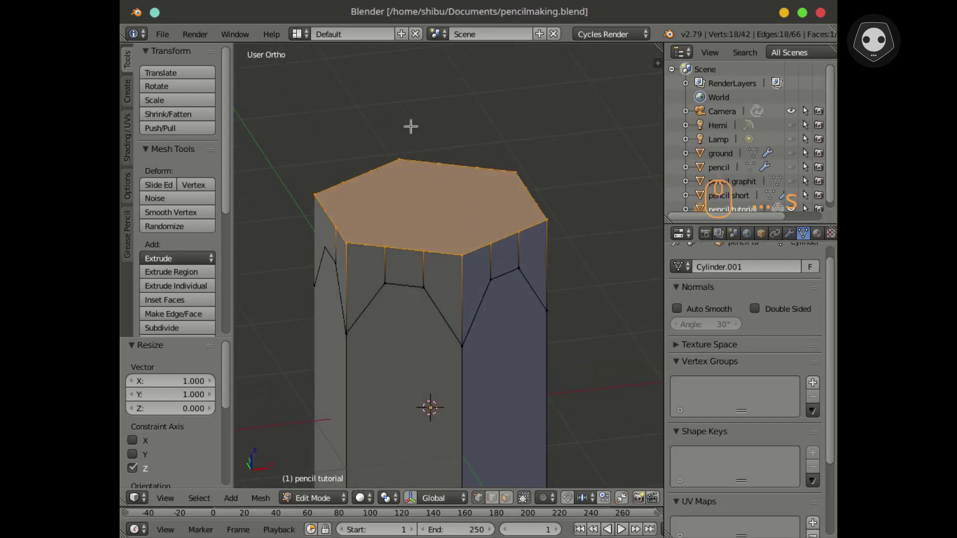
Step: Look through the LoopTools commands for the selected top face, then save over the existing pencilmaking.blend again
key(w)
mouse_move(369, 97)
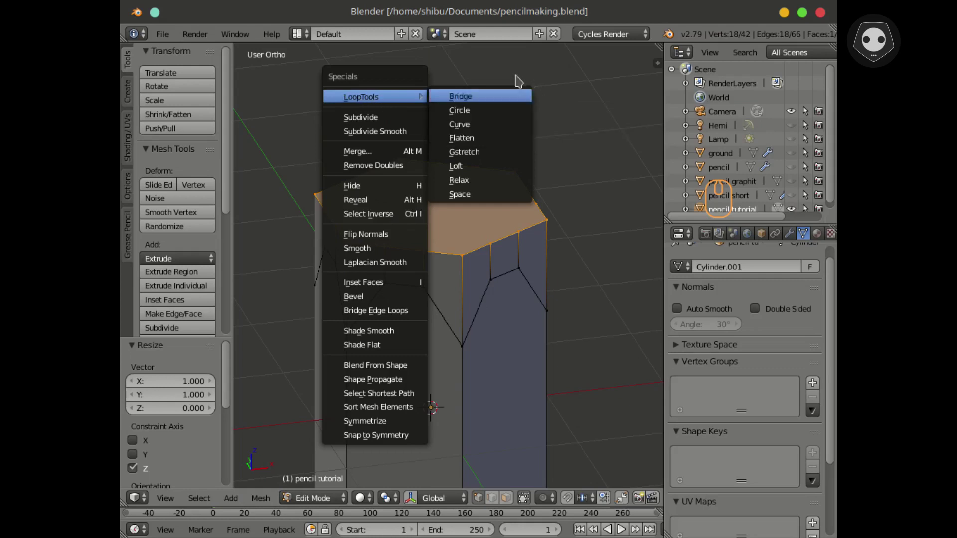
key(ctrl+s)
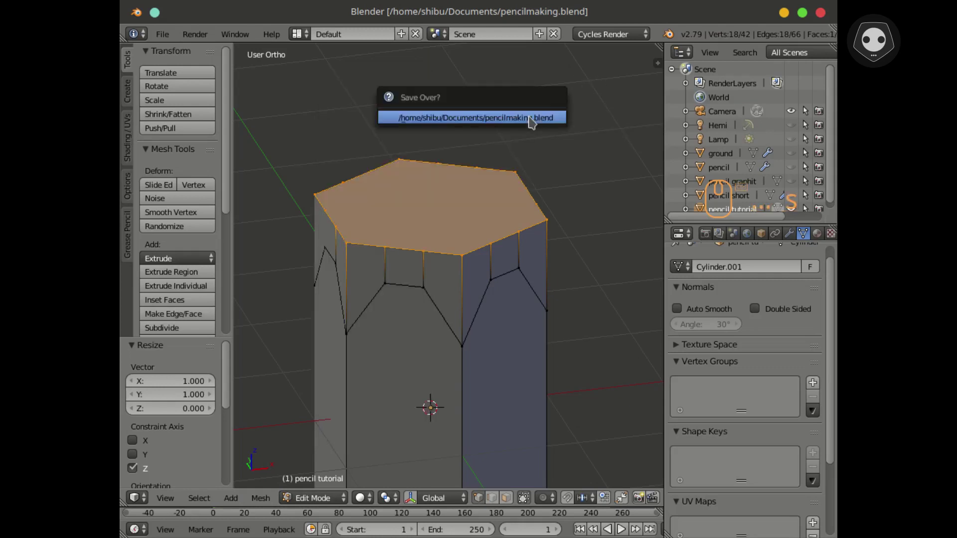
click(529, 118)
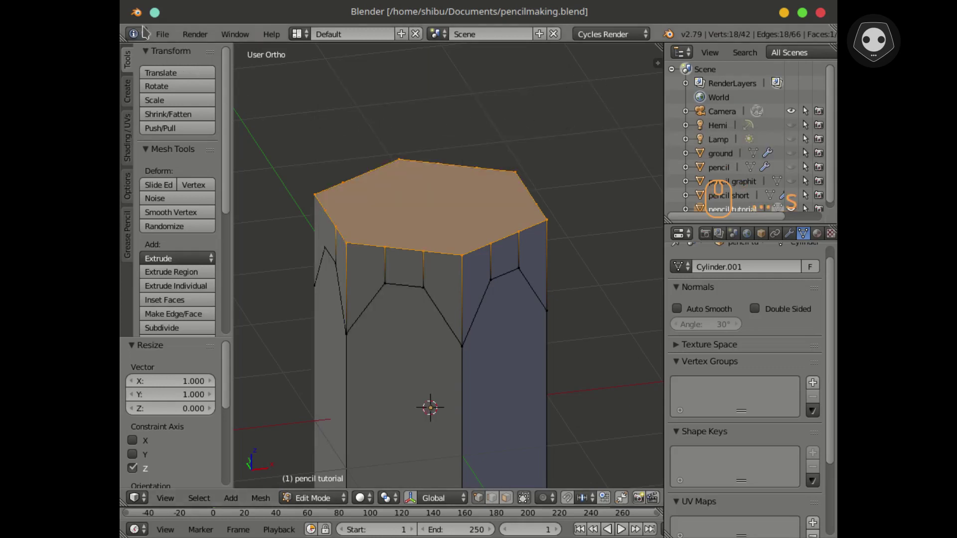
Step: Check in the user preferences that the Mesh: LoopTools add-on is enabled by searching the add-ons for "loo", then close the preferences
click(165, 35)
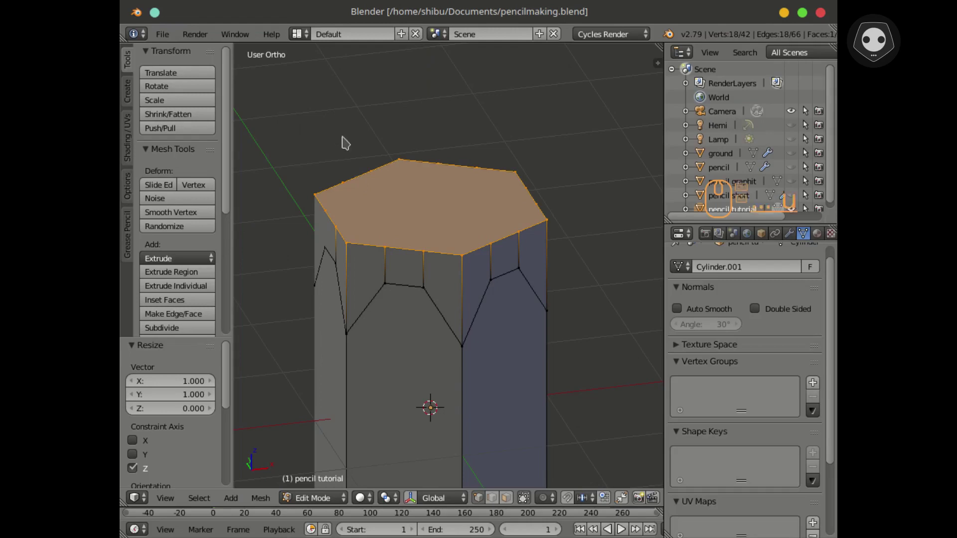
key(ctrl+alt+u)
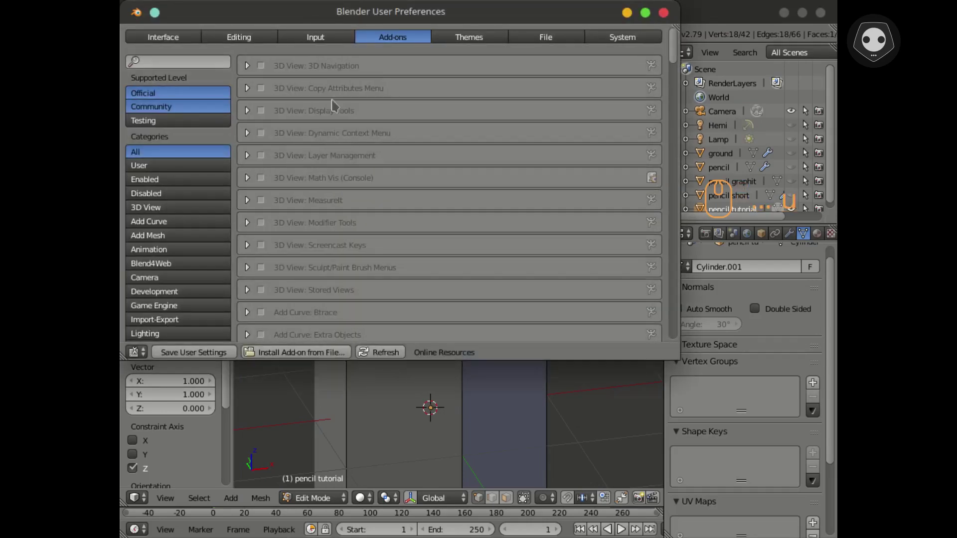
drag(391, 19, 434, 42)
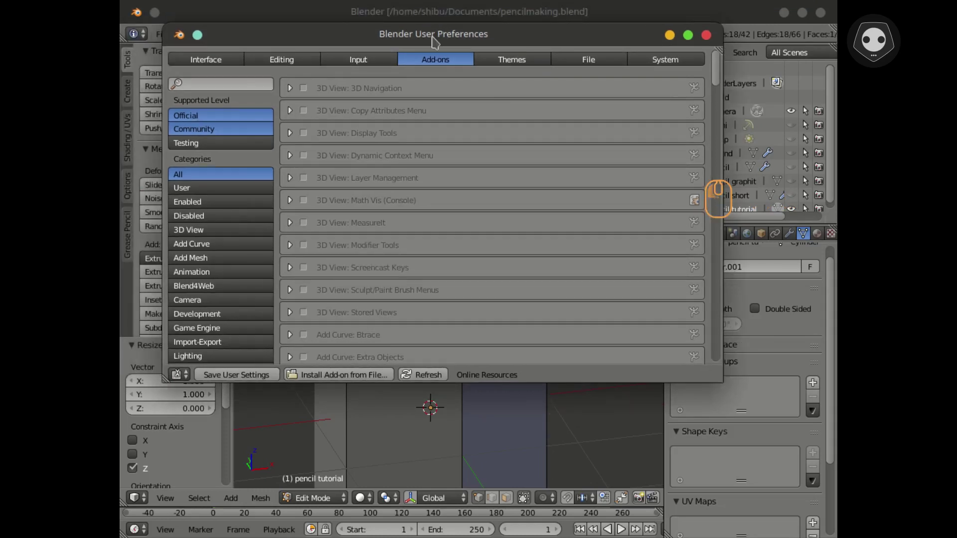
click(196, 80)
text(loo)
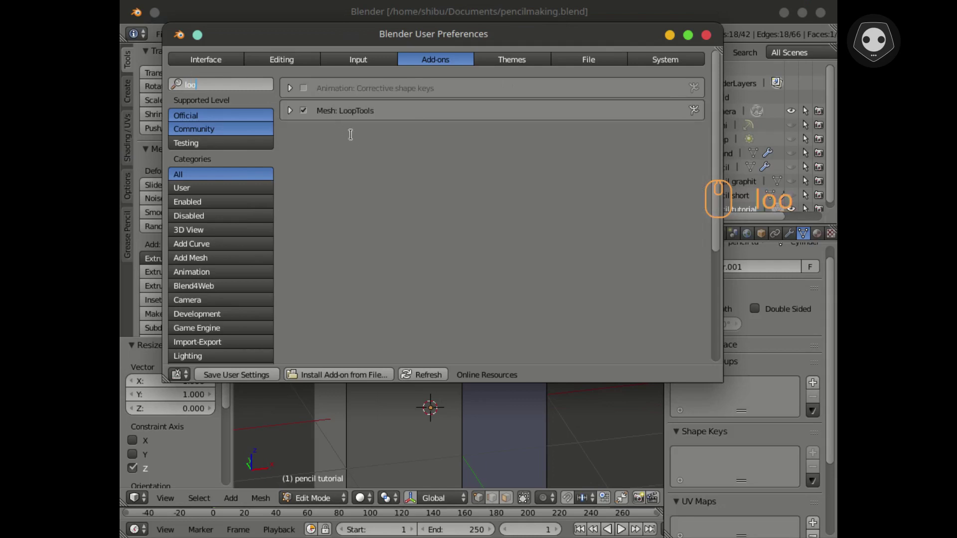
click(290, 114)
click(290, 113)
click(290, 114)
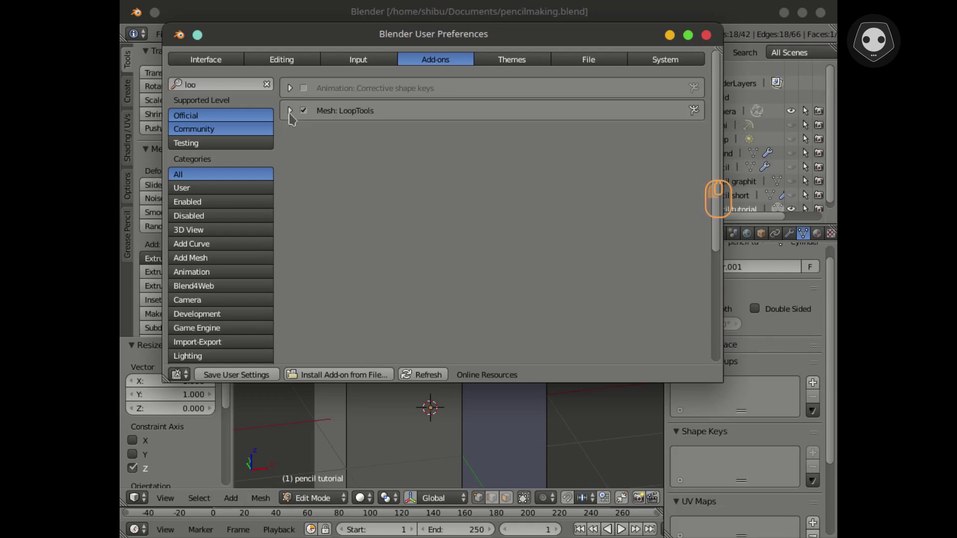
click(706, 35)
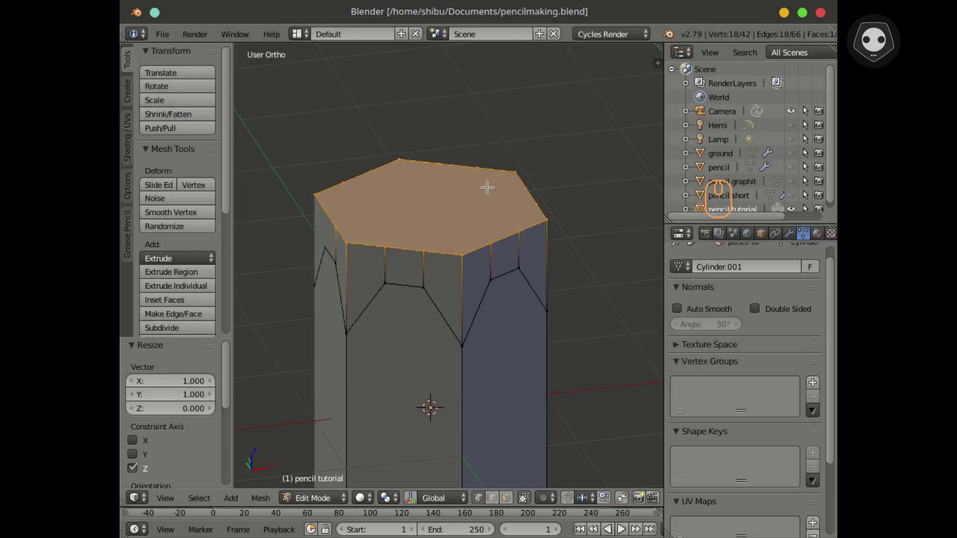
Step: Reshape the selected top face vertices into a circle with LoopTools
key(w)
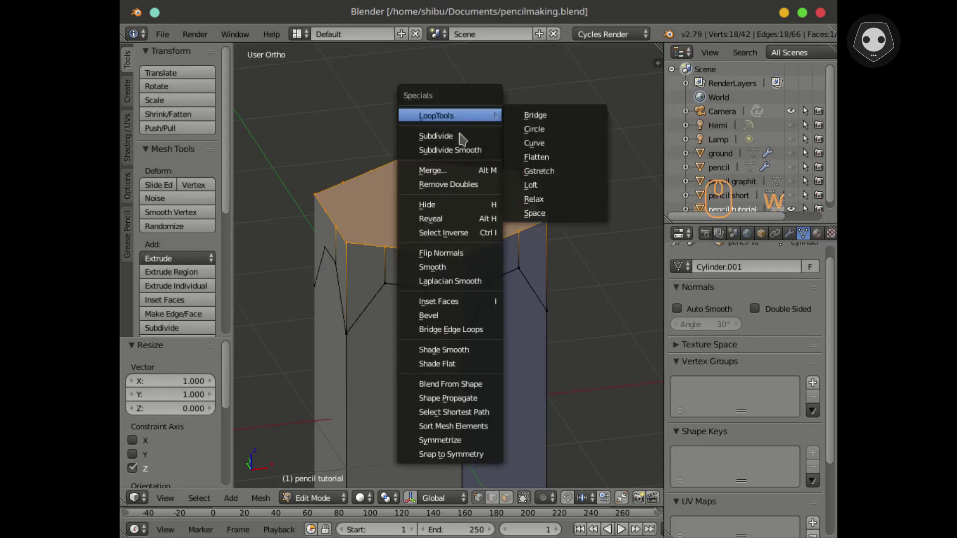
mouse_move(459, 116)
click(534, 129)
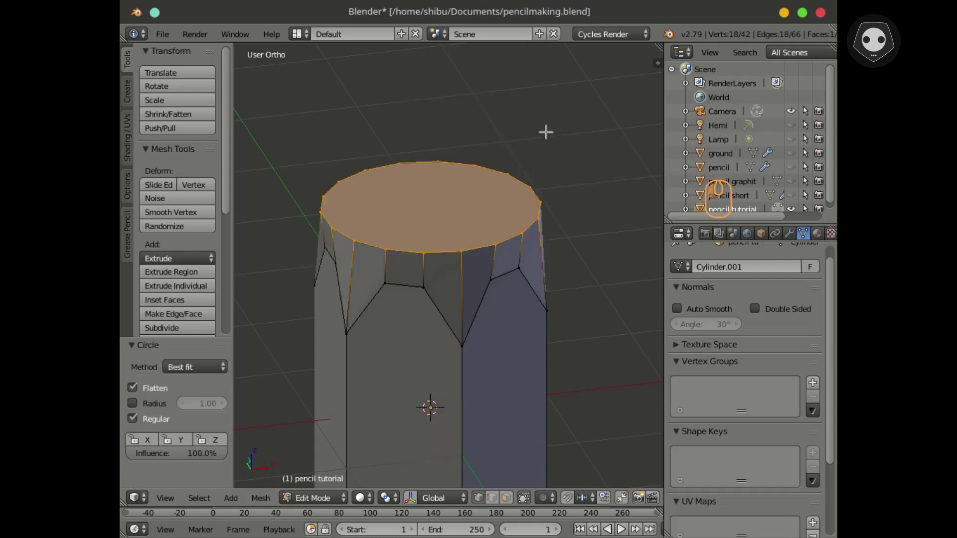
Step: Scale the circular top vertices to 0.92 on all axes in front orthographic wireframe view
key(KP_1)
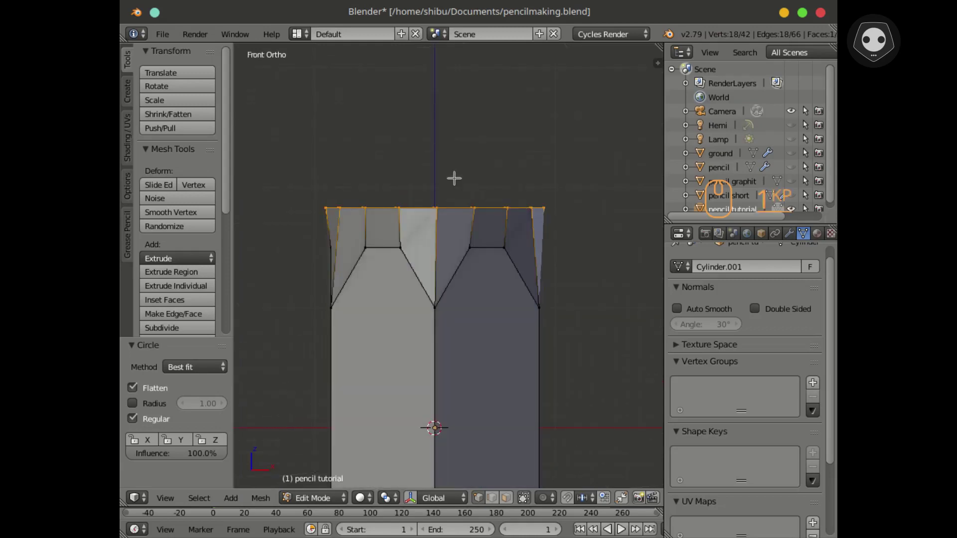
key(KP_5)
key(KP_5)
key(z)
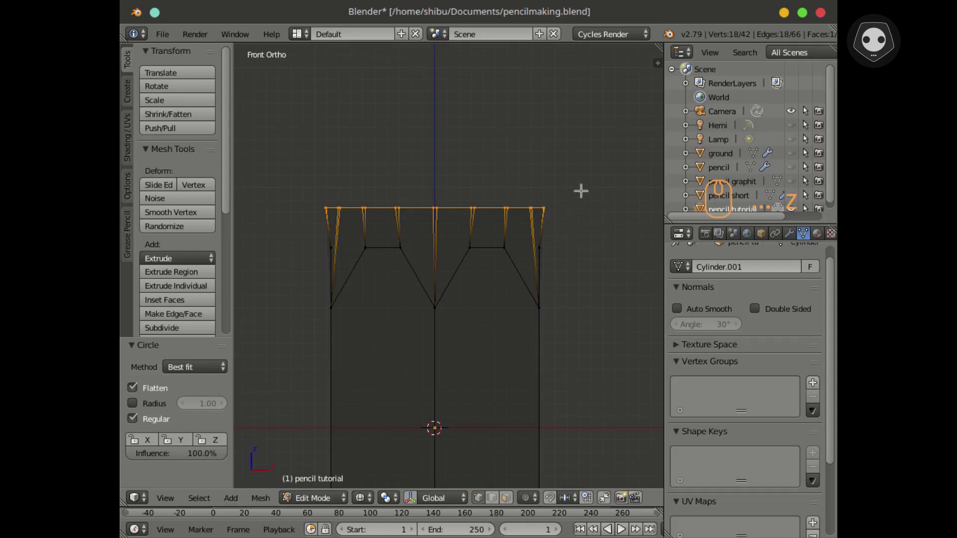
scroll(578, 191, up, 1)
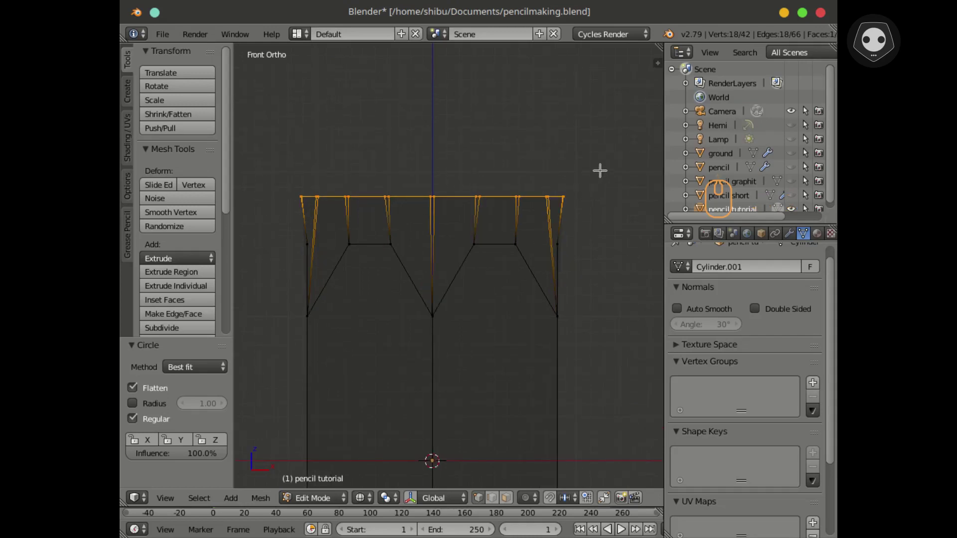
key(s)
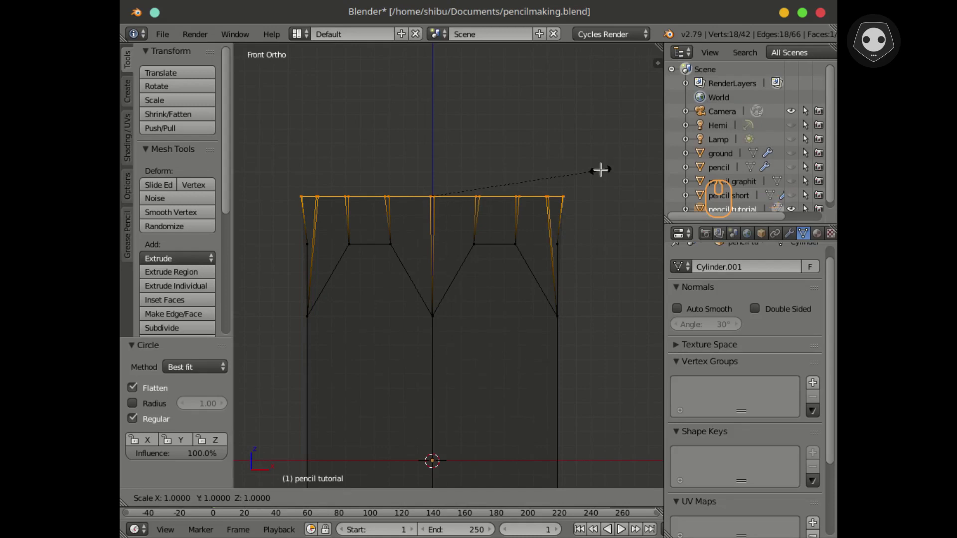
text(.95)
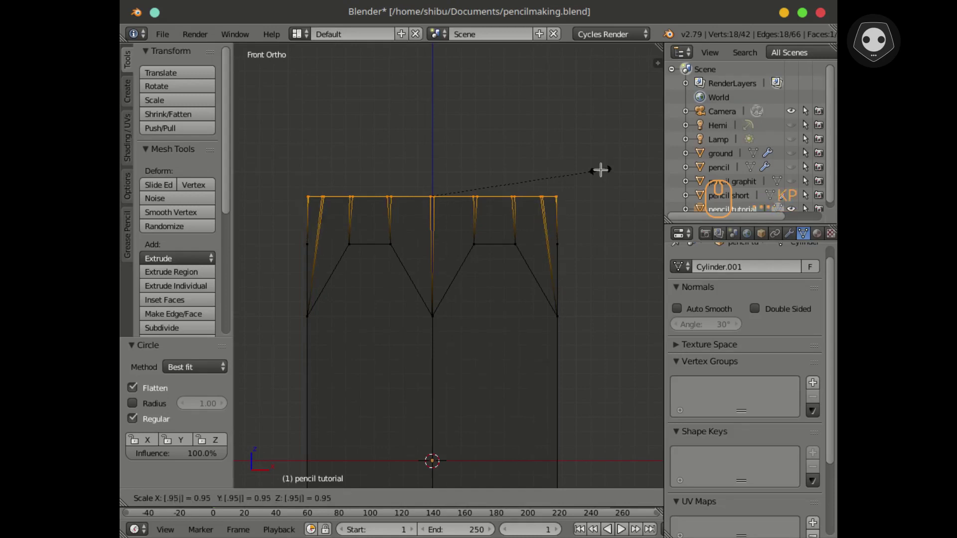
key(BackSpace)
key(BackSpace)
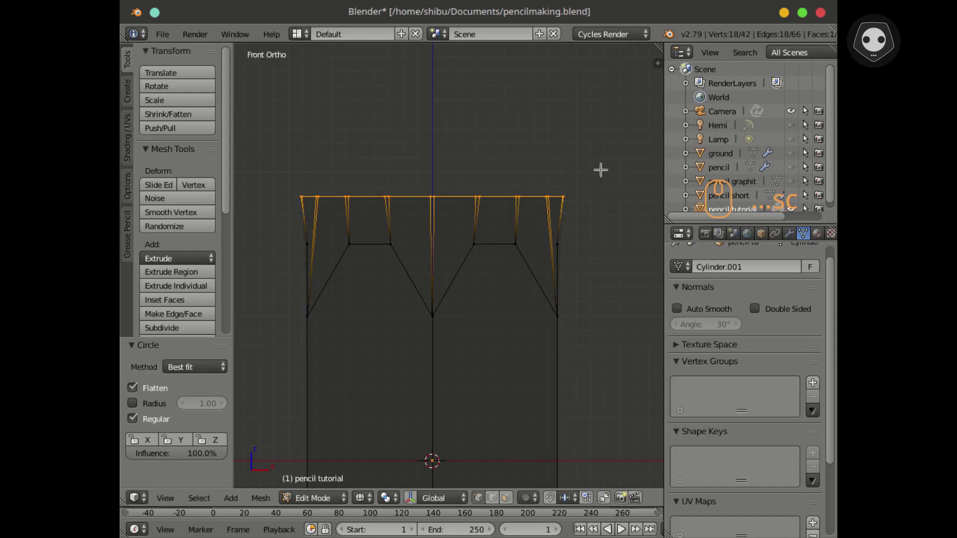
text(9)
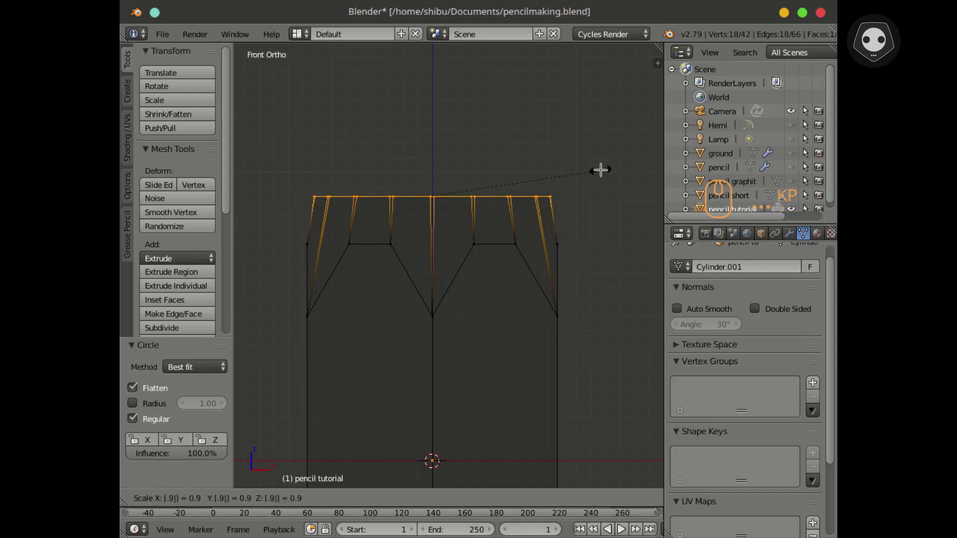
text(2)
key(Return)
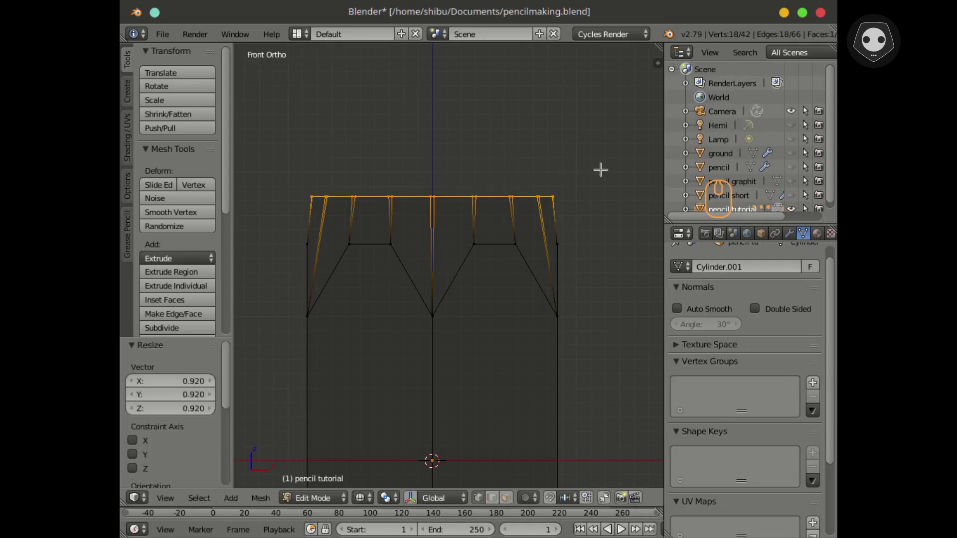
Step: Inspect the scaled rim in solid shading, return to front wireframe view, and save over pencilmaking.blend
scroll(526, 248, down, 4)
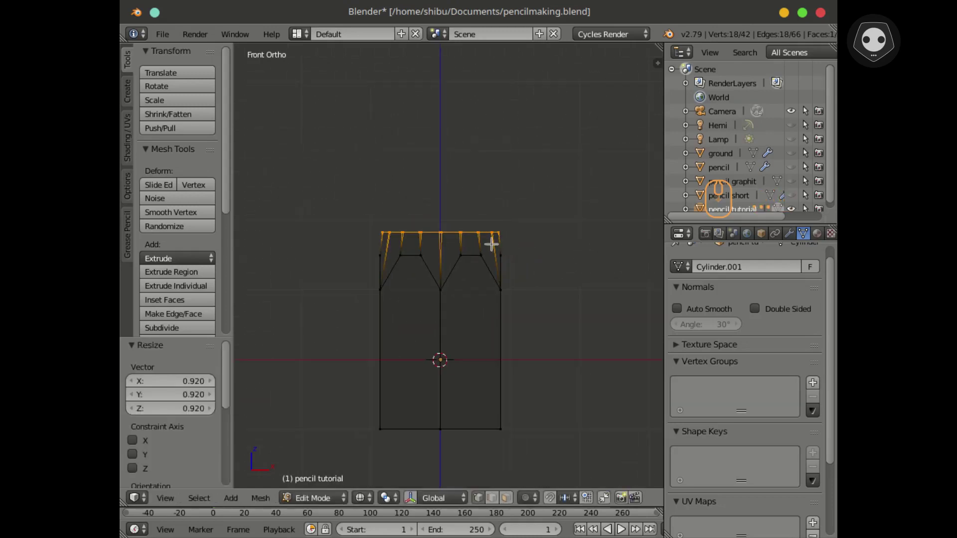
key(z)
middle_drag(472, 248, 450, 307)
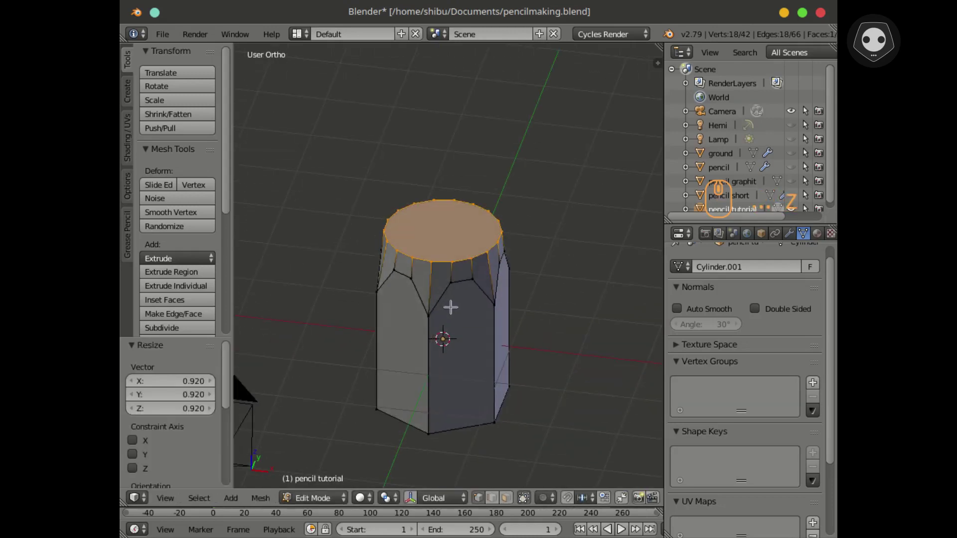
key(KP_1)
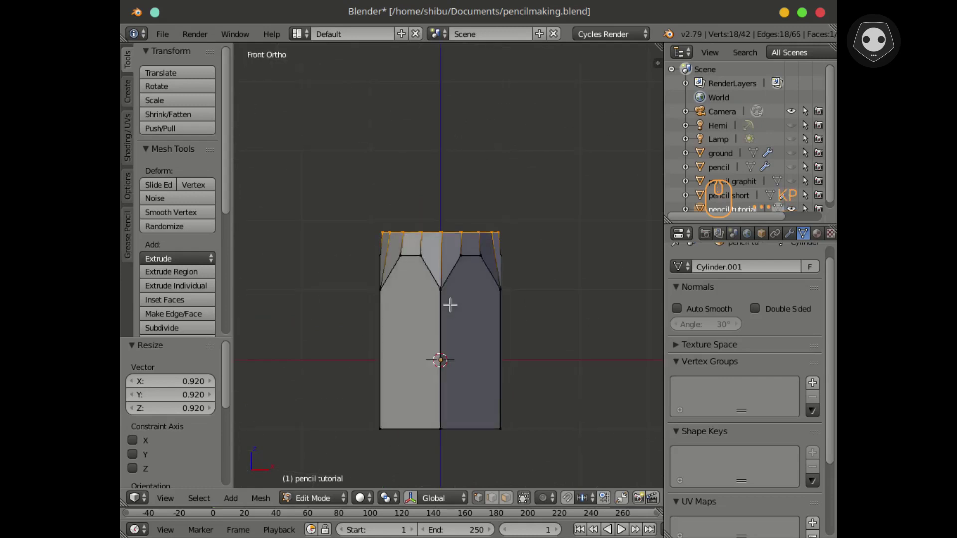
key(z)
key(ctrl+s)
click(482, 283)
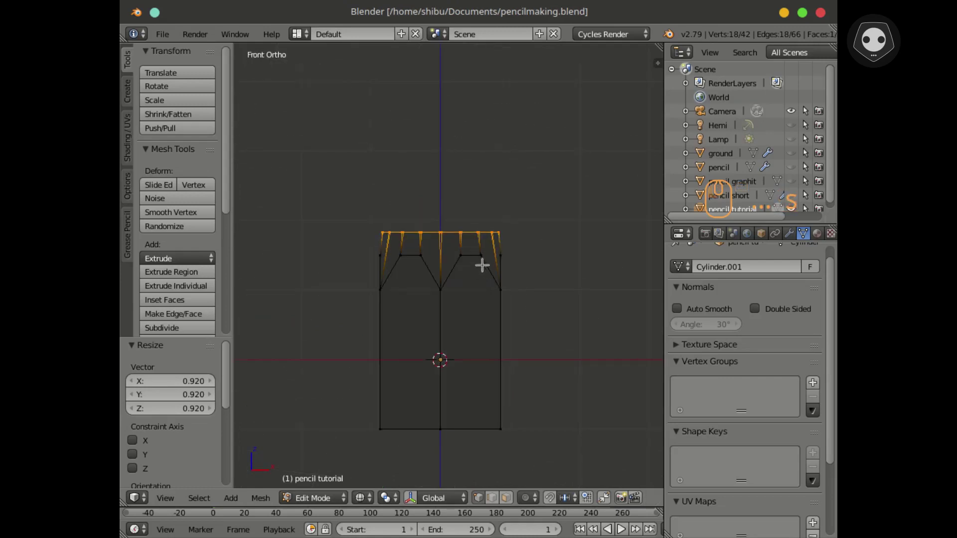
Step: Extrude the circular top face upward by 3.5
scroll(478, 269, down, 1)
shift+scroll(461, 268, up, 4)
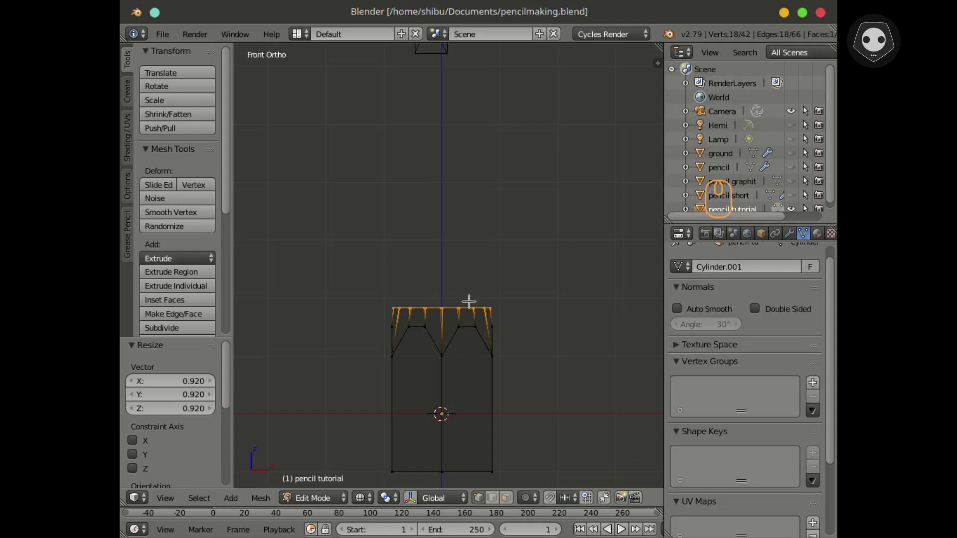
key(e)
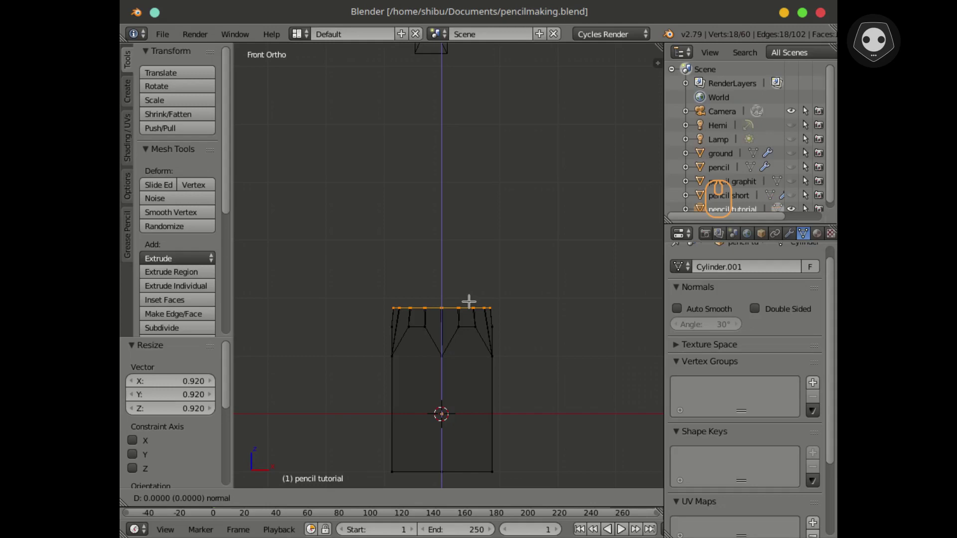
key(3)
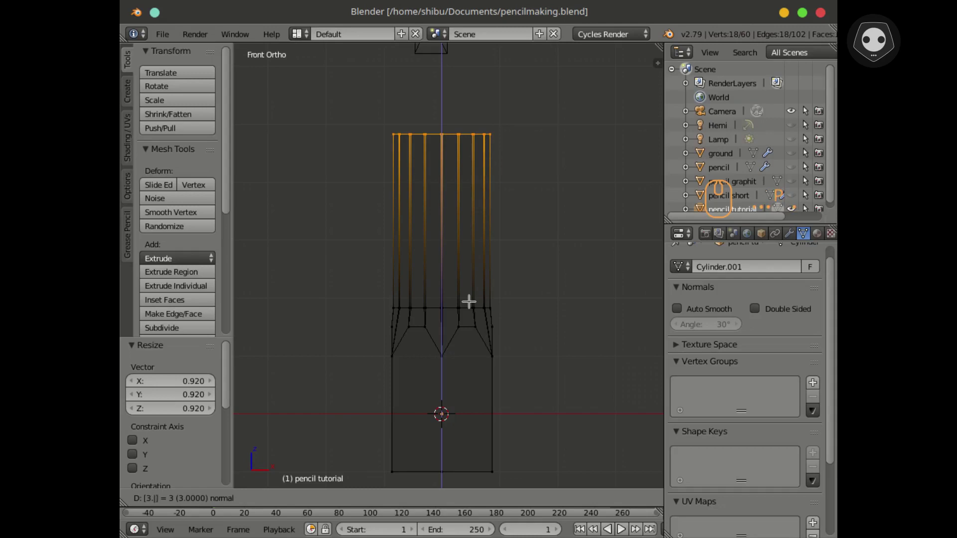
key(5)
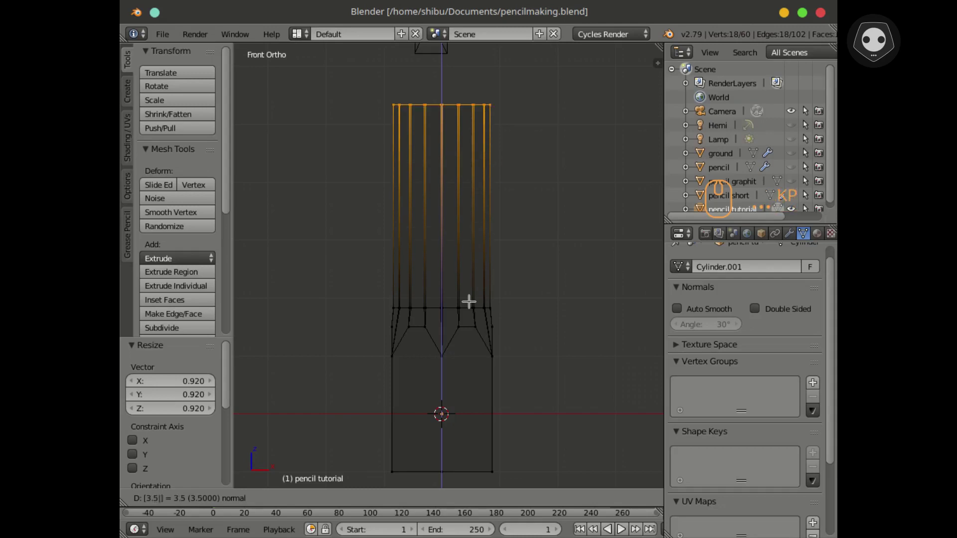
key(Return)
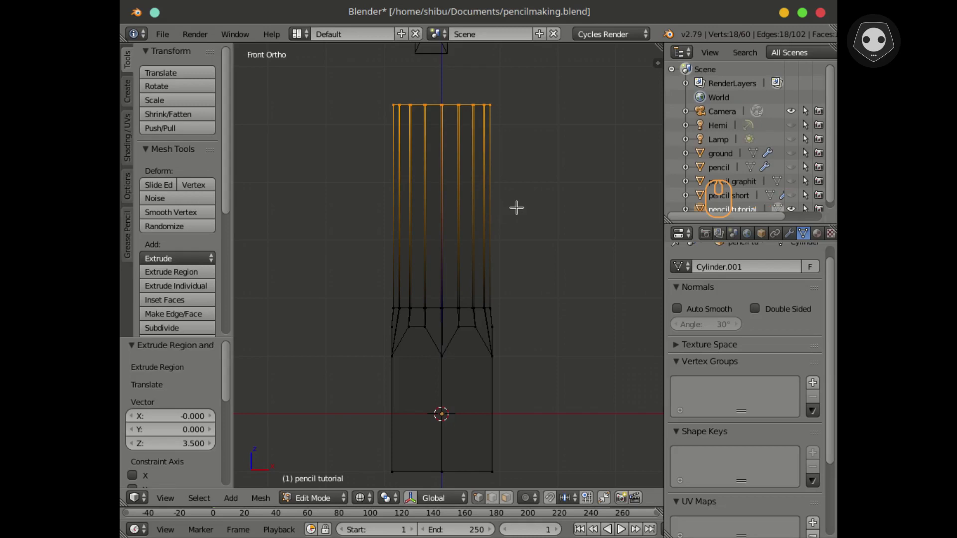
Step: Scale the extruded top vertices to 0.1 to form the pencil's tapered cone, and show it in solid shading
key(s)
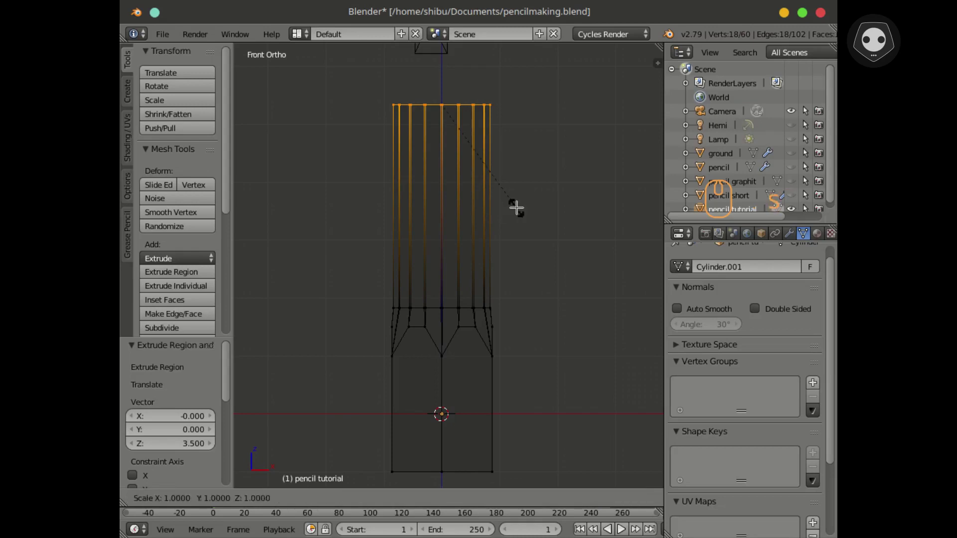
text(.1)
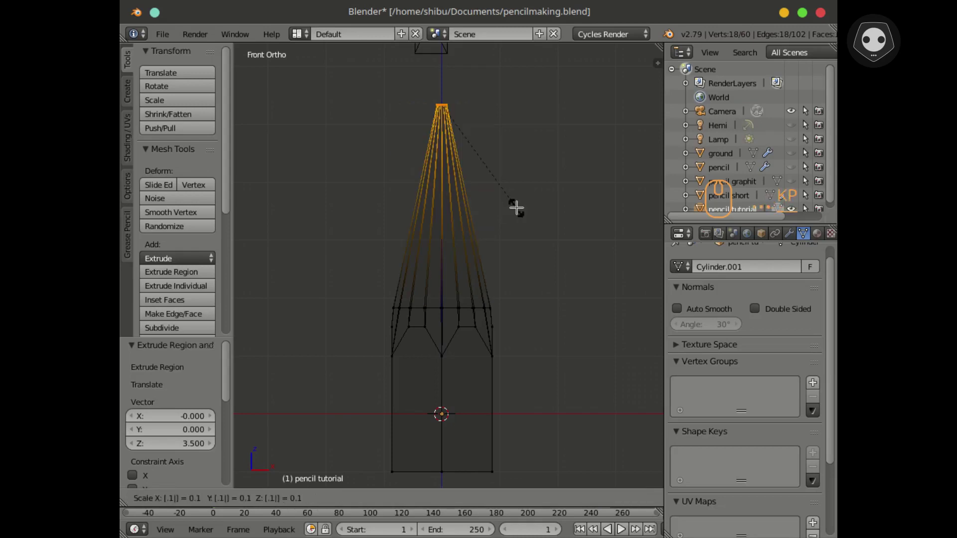
key(Return)
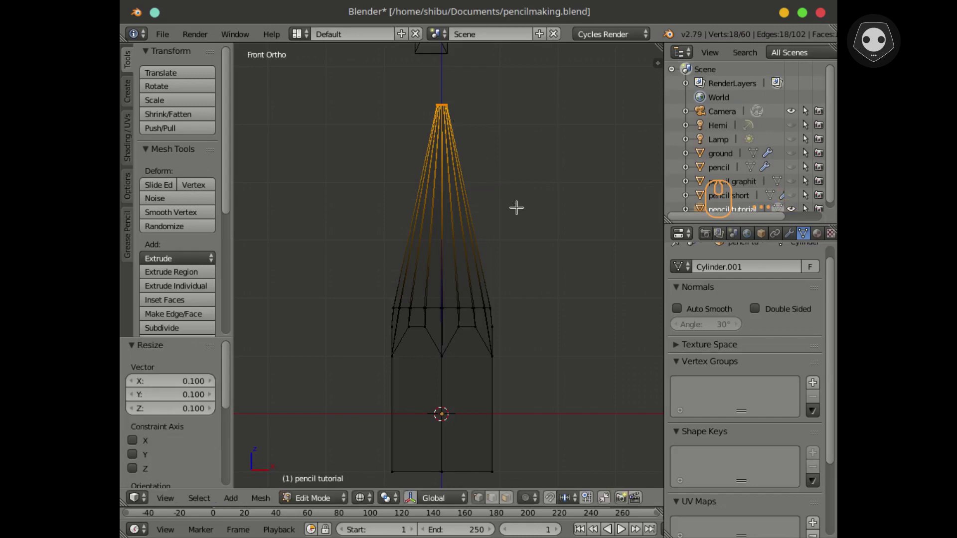
key(z)
middle_drag(474, 224, 414, 301)
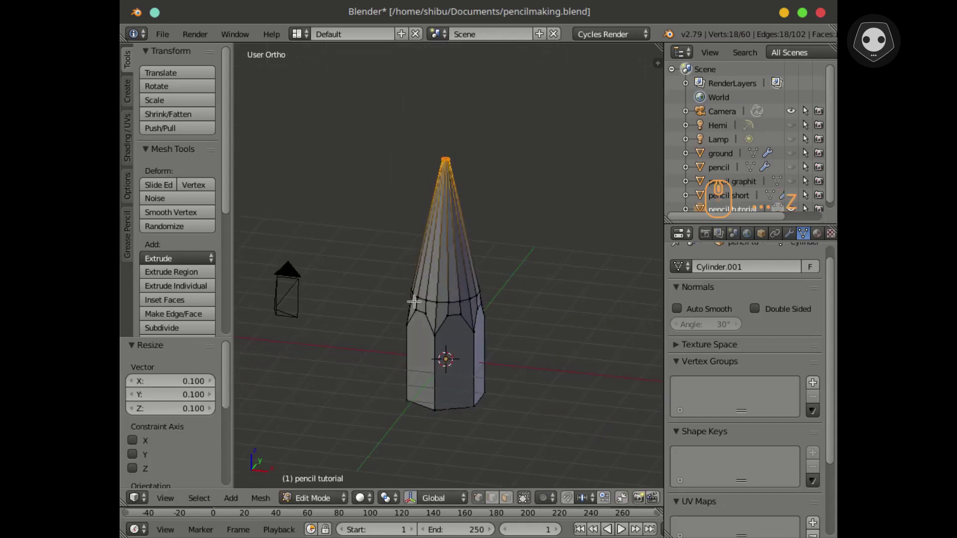
Step: Inspect the pencil's cone and its small flat tip, and save over pencilmaking.blend
scroll(466, 280, up, 4)
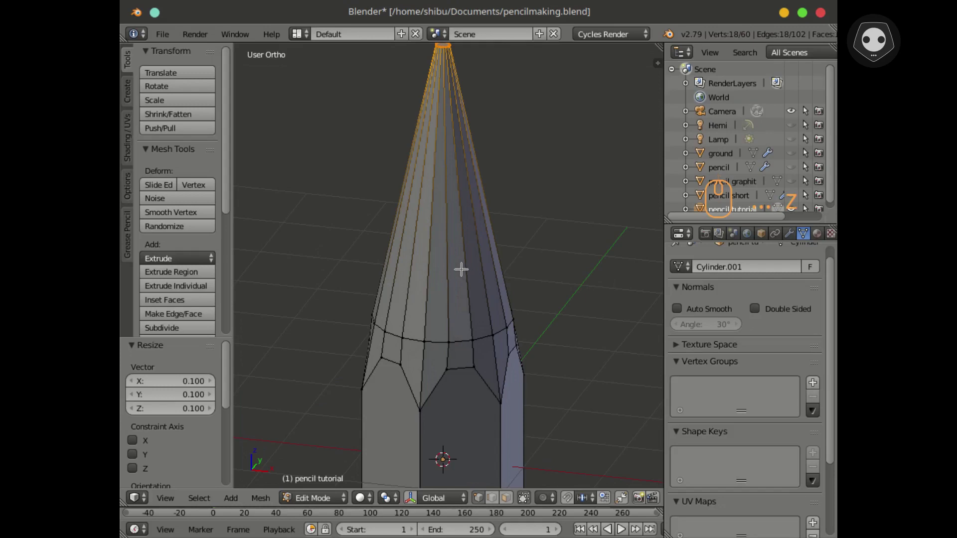
mouse_move(458, 211)
shift+middle_down()
mouse_move(461, 272)
mouse_move(449, 208)
mouse_move(425, 201)
mouse_move(436, 278)
shift+middle_up()
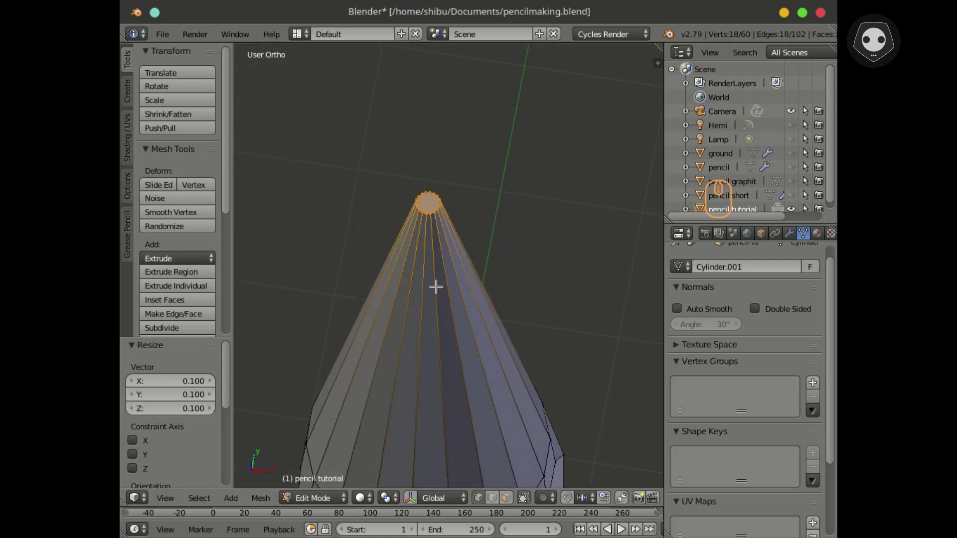
scroll(436, 239, up, 2)
mouse_move(436, 240)
middle_down()
mouse_move(448, 261)
mouse_move(436, 297)
mouse_move(458, 165)
mouse_move(433, 289)
middle_up()
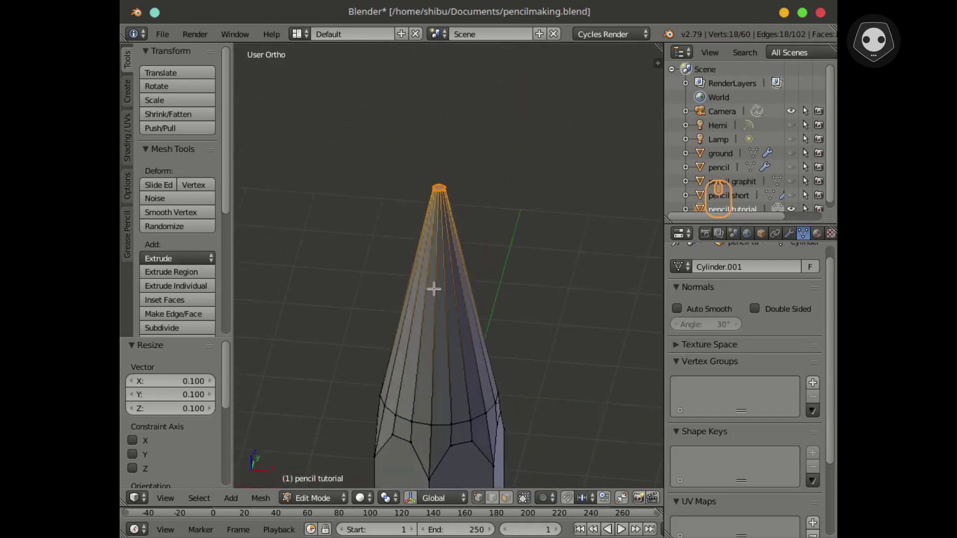
key(ctrl+s)
click(435, 293)
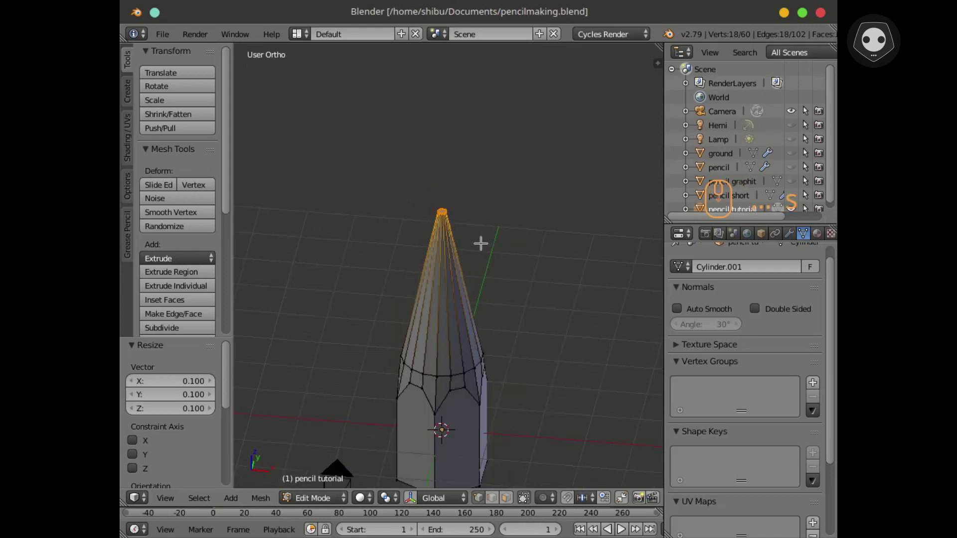
Step: Clear the selection, and select one vertical corner edge of the pencil body plus the scalloped top edges of two neighbouring sides
key(a)
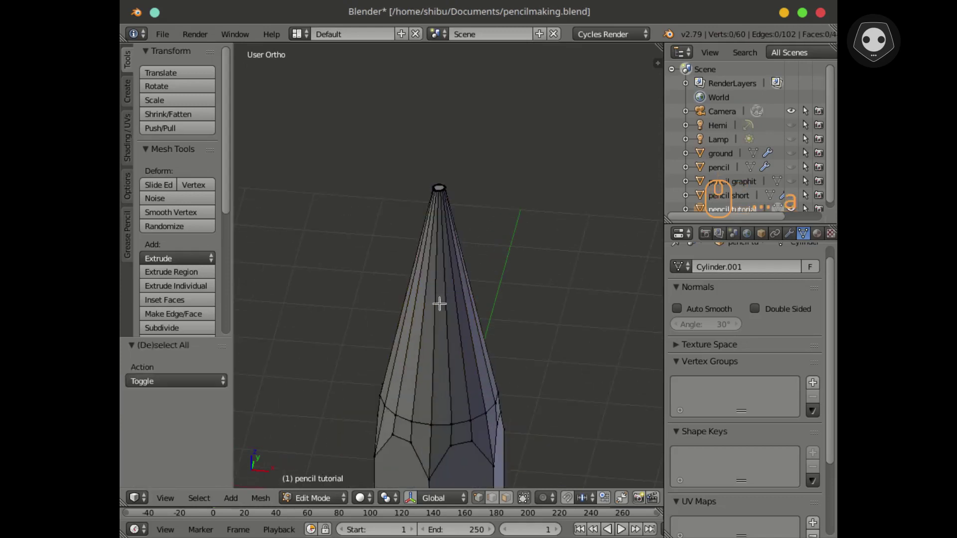
shift+middle_drag(415, 344, 442, 169)
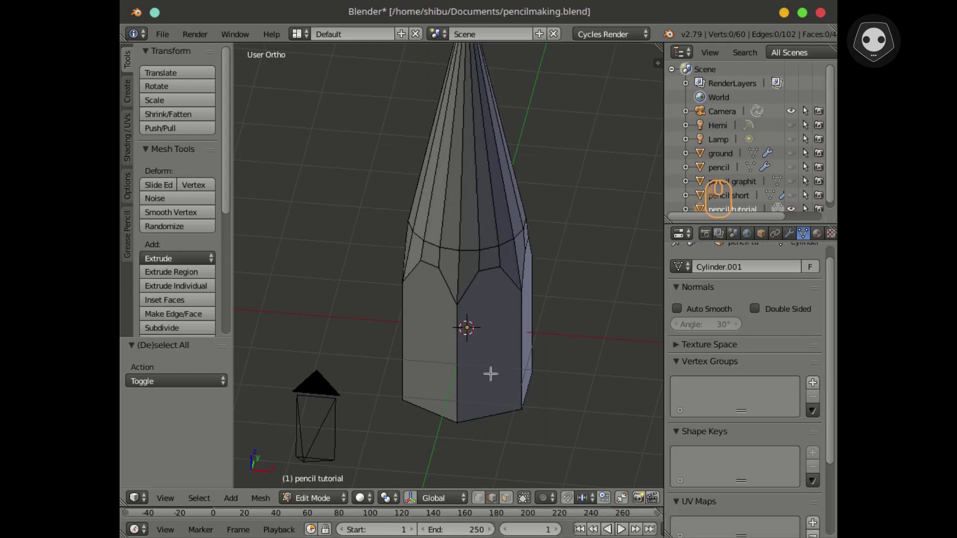
scroll(479, 334, up, 4)
mouse_move(447, 327)
middle_down()
mouse_move(447, 303)
mouse_move(493, 226)
middle_up()
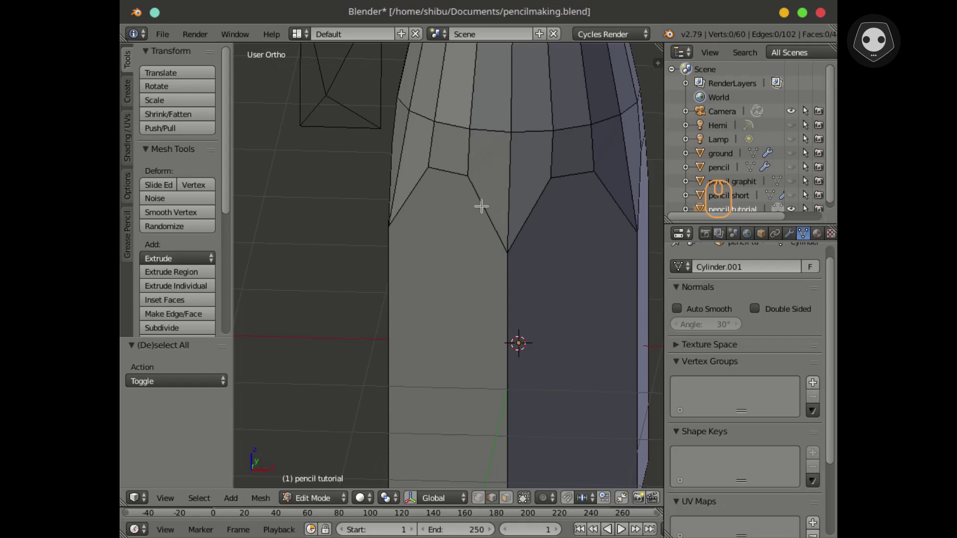
right_click(508, 283)
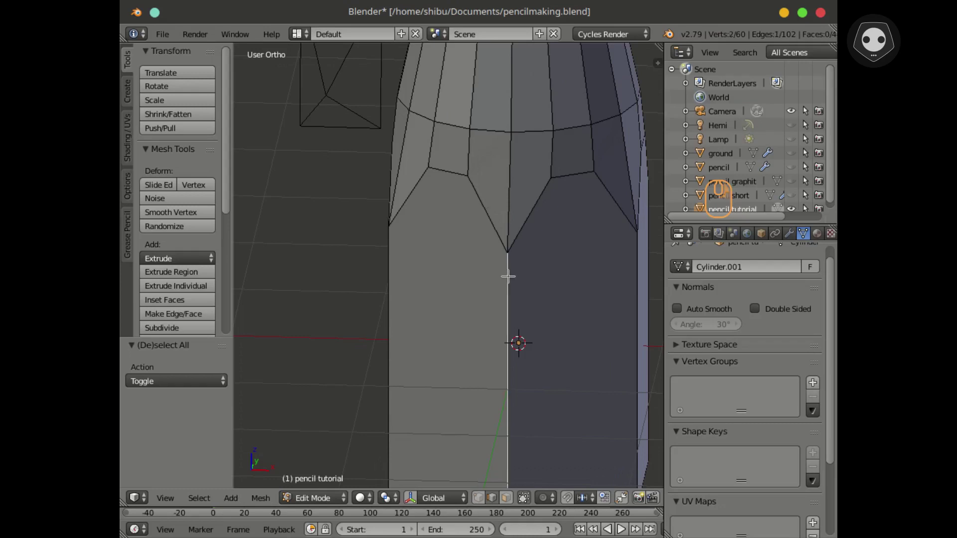
alt+shift+right_click(480, 203)
middle_drag(432, 227, 525, 228)
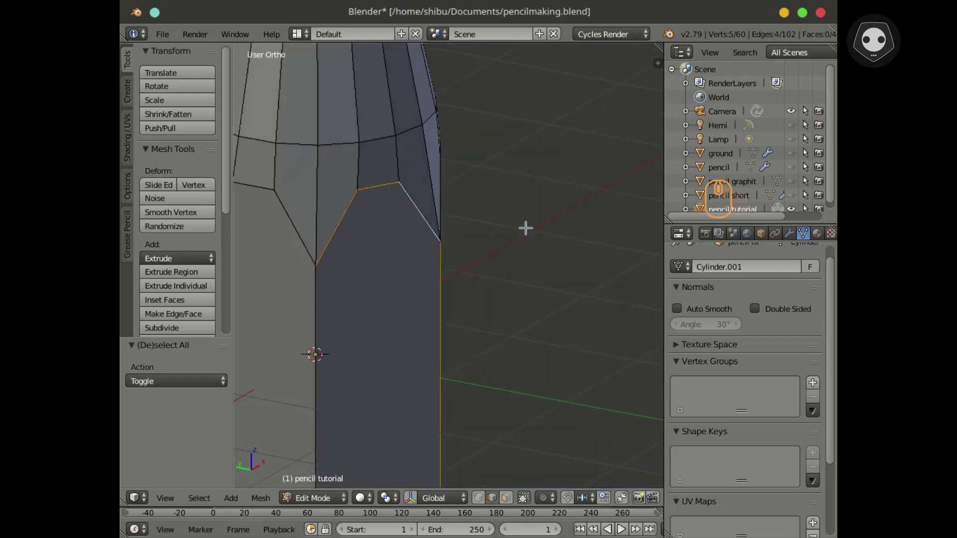
shift+middle_drag(375, 263, 570, 231)
alt+shift+right_click(494, 205)
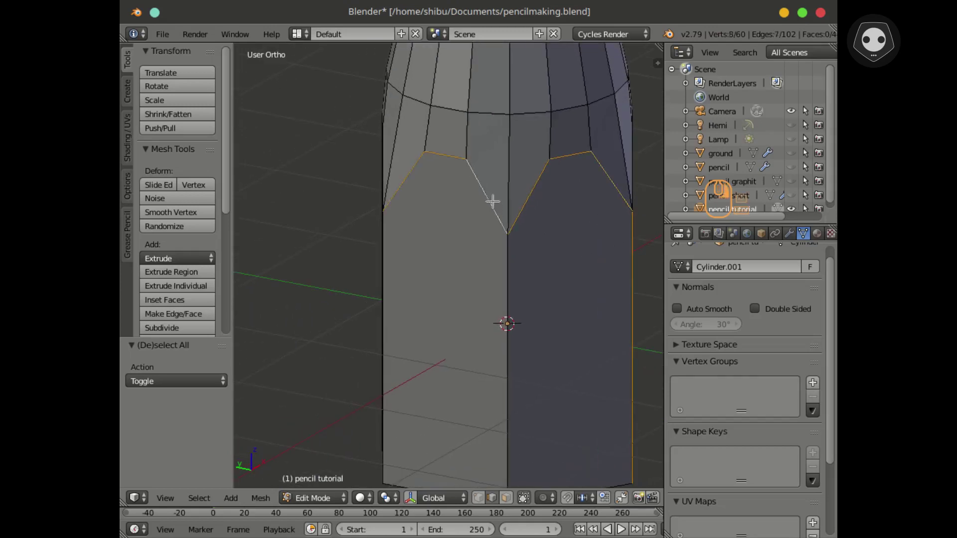
Step: Add the next two vertical corner edges and the scalloped top edges of the third and fourth sides to the selection
shift+right_click(507, 286)
middle_drag(434, 284, 516, 283)
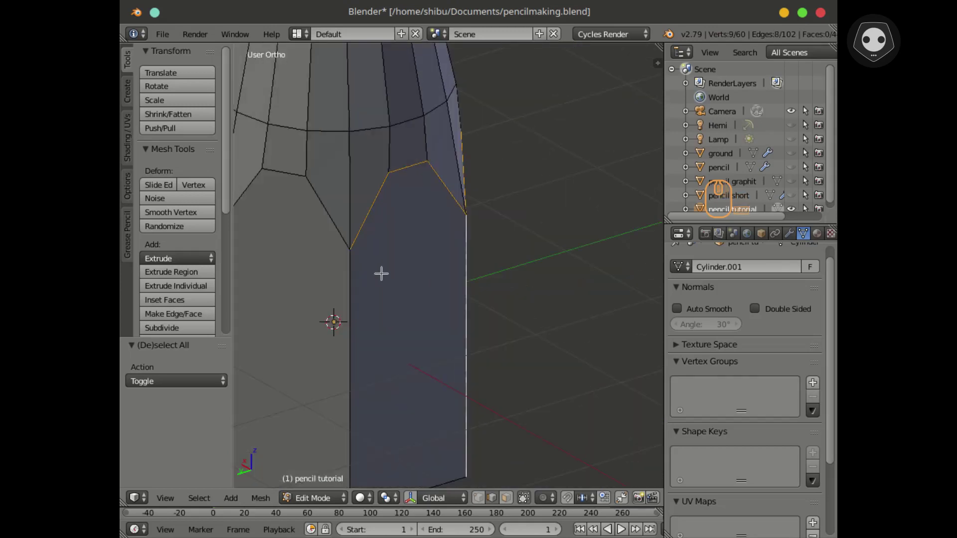
shift+middle_drag(381, 274, 539, 259)
alt+shift+right_click(411, 176)
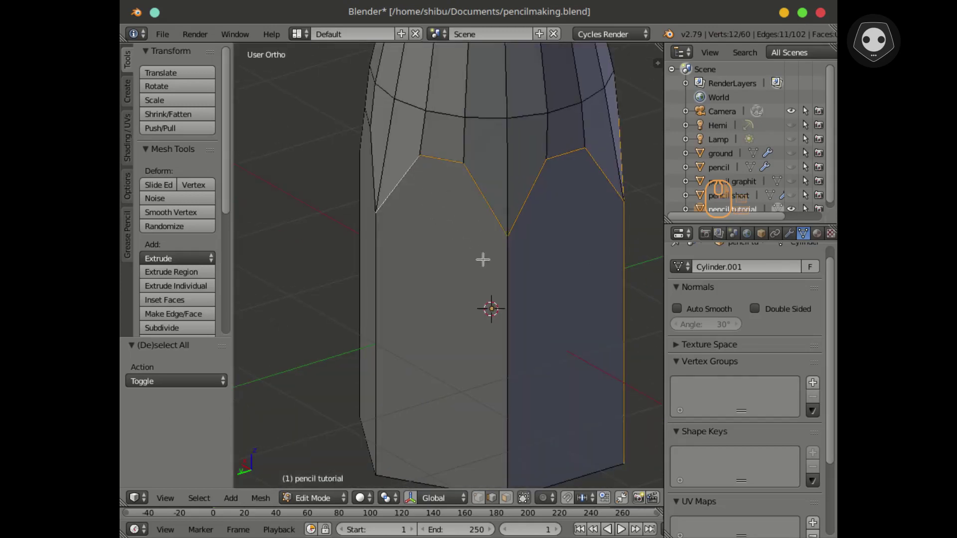
shift+right_click(508, 290)
middle_drag(421, 297, 492, 302)
shift+middle_drag(379, 281, 527, 278)
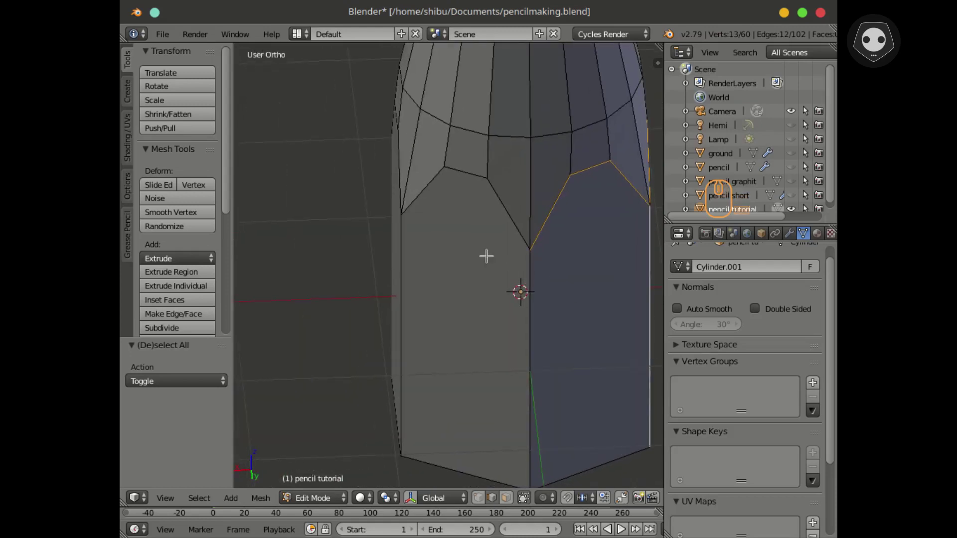
alt+shift+right_click(423, 193)
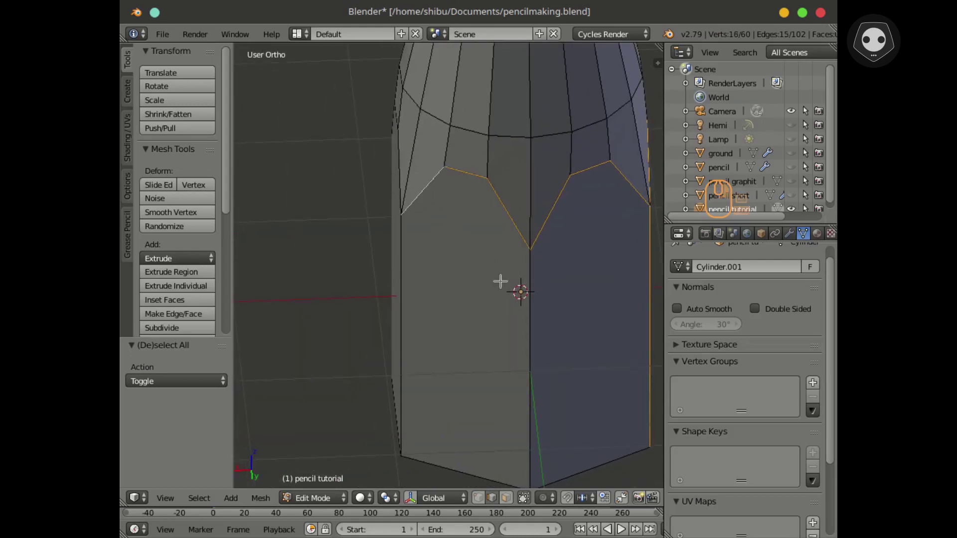
Step: Extend the selection with the remaining vertical corner edges and the scalloped top edges of the last two sides
alt+shift+right_click(407, 287)
middle_drag(359, 291, 484, 296)
shift+right_click(313, 238)
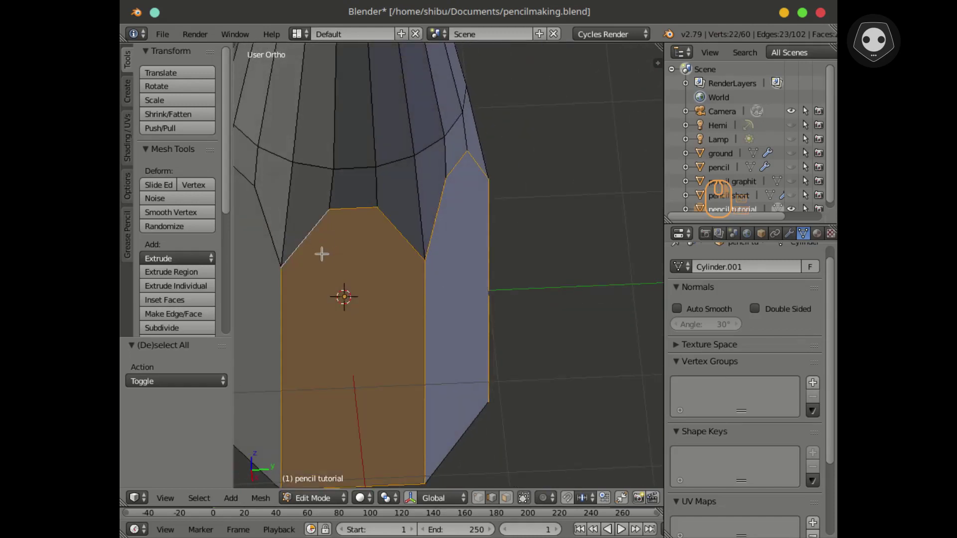
middle_drag(320, 252, 496, 269)
alt+shift+right_click(404, 182)
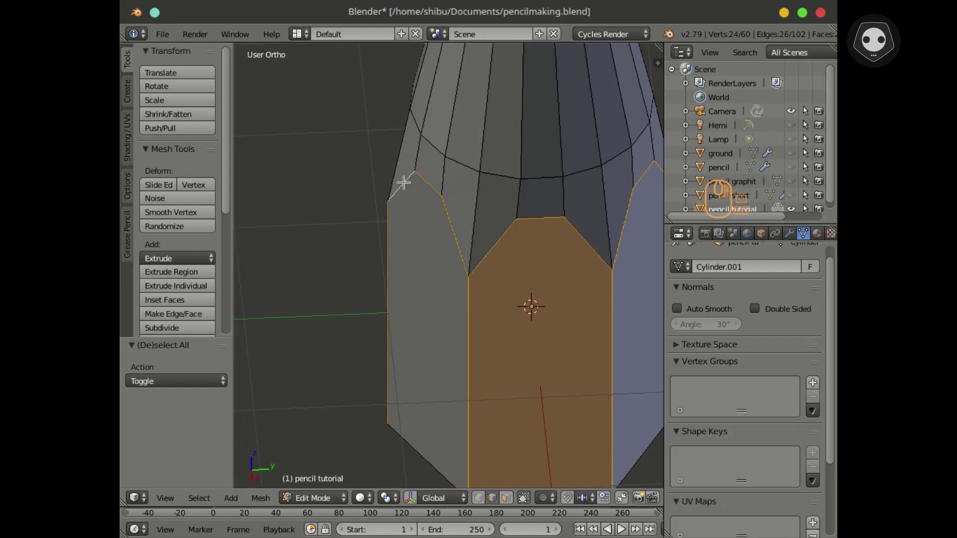
middle_drag(366, 223, 506, 238)
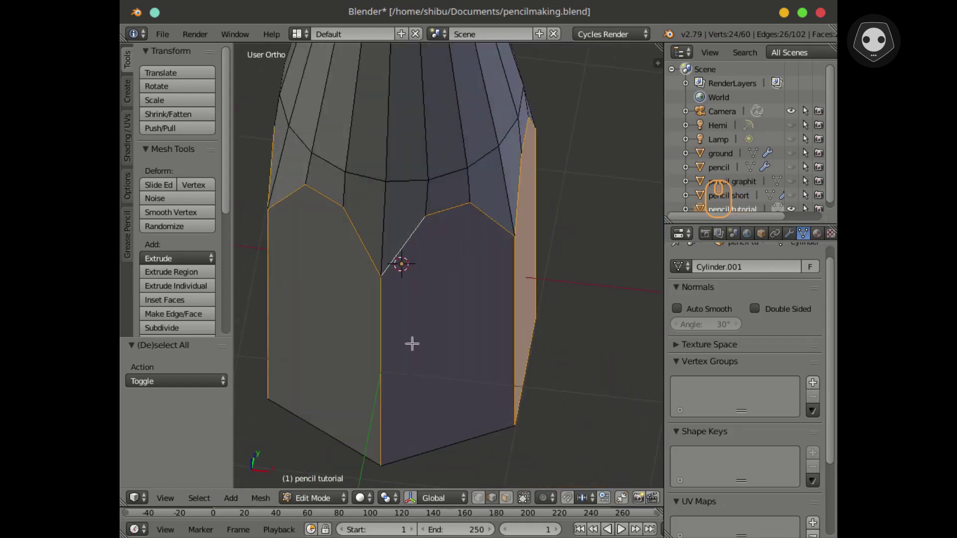
Step: Remove the unwanted edges of the pencil's hexagonal base from the selection
mouse_move(412, 342)
middle_down()
mouse_move(351, 244)
mouse_move(449, 319)
mouse_move(433, 350)
mouse_move(421, 315)
middle_up()
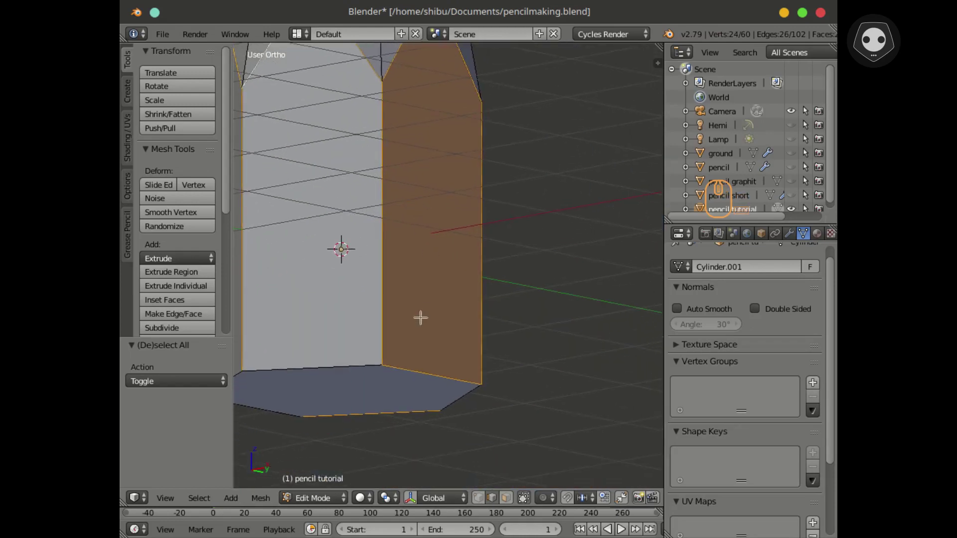
shift+right_click(412, 372)
middle_drag(480, 374, 355, 313)
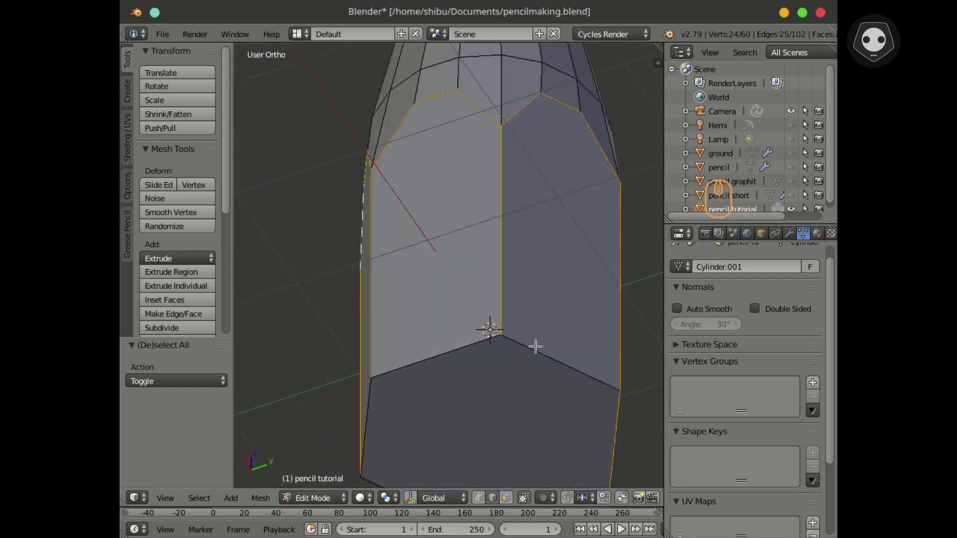
shift+middle_drag(532, 308, 476, 226)
shift+right_click(560, 349)
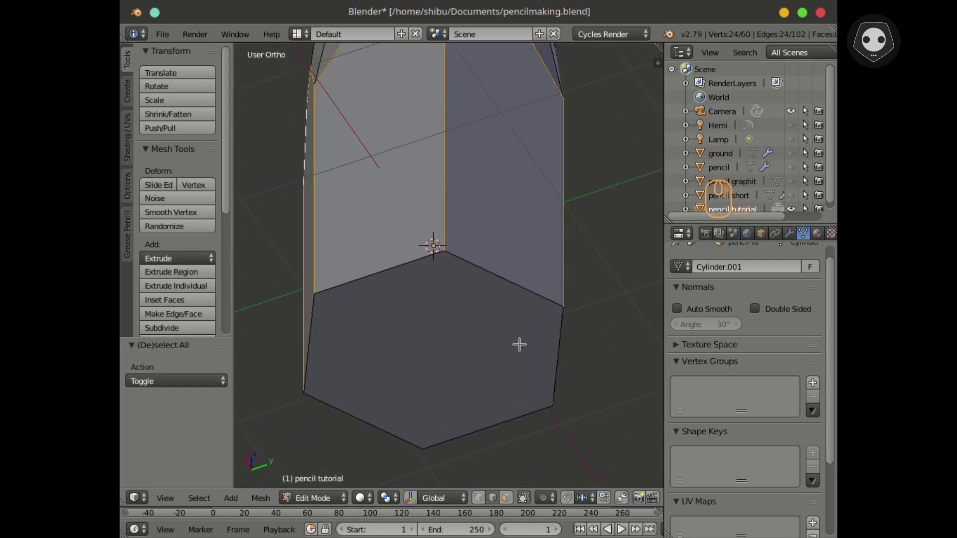
Step: Check all around the pencil that every vertical corner edge and scalloped edge is selected
middle_drag(518, 344, 579, 395)
scroll(534, 367, down, 2)
shift+middle_drag(464, 321, 539, 449)
middle_drag(410, 344, 480, 387)
shift+middle_drag(366, 353, 508, 379)
mouse_move(454, 360)
shift+middle_down()
mouse_move(560, 376)
mouse_move(427, 350)
shift+middle_up()
mouse_move(504, 356)
middle_down()
mouse_move(619, 363)
mouse_move(597, 359)
middle_up()
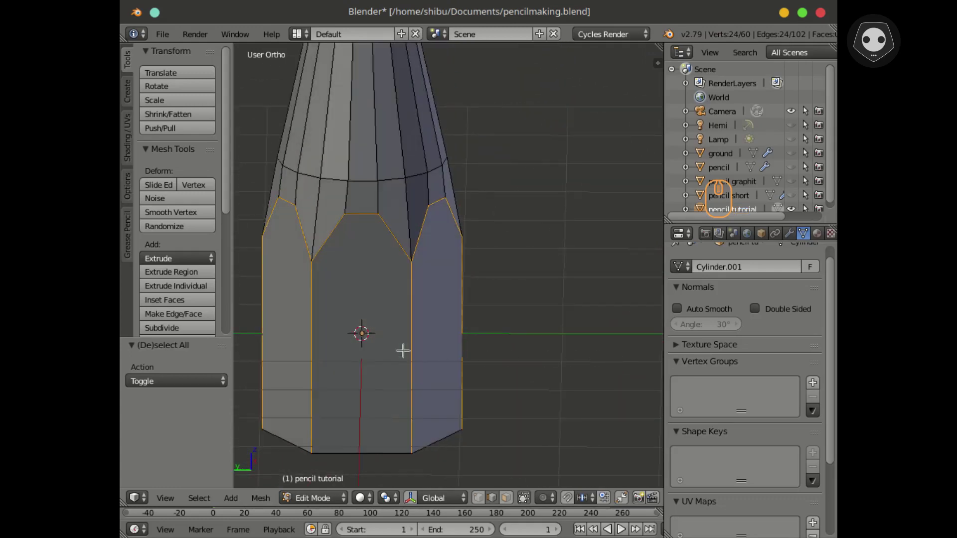
mouse_move(366, 344)
shift+middle_down()
mouse_move(549, 346)
mouse_move(368, 322)
shift+middle_up()
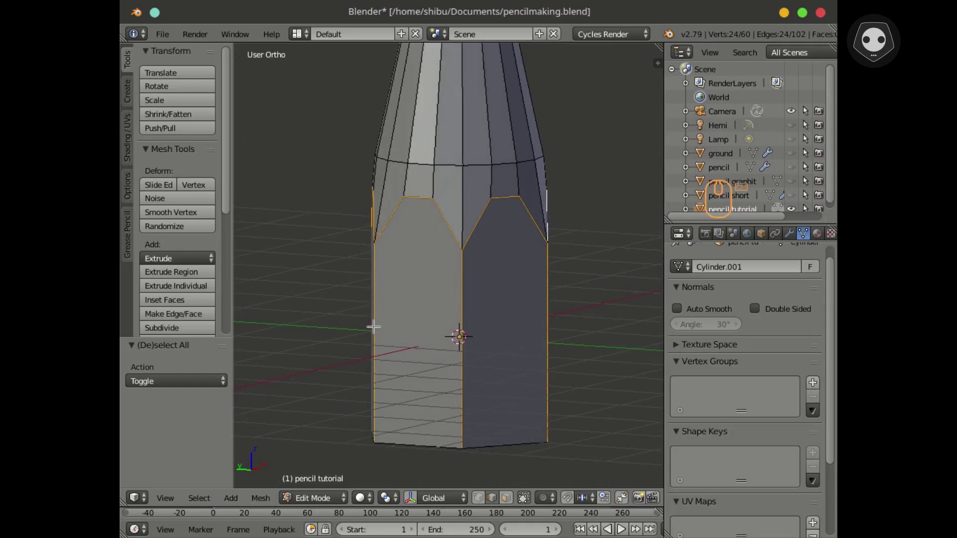
Step: Bevel the selected corner and scalloped edges by about 0.044 with 2 segments
key(ctrl+b)
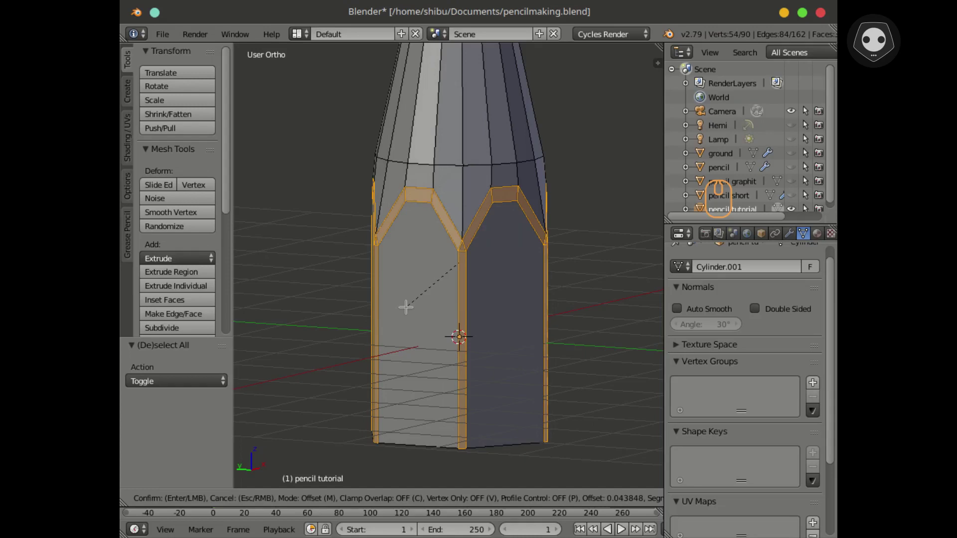
click(406, 308)
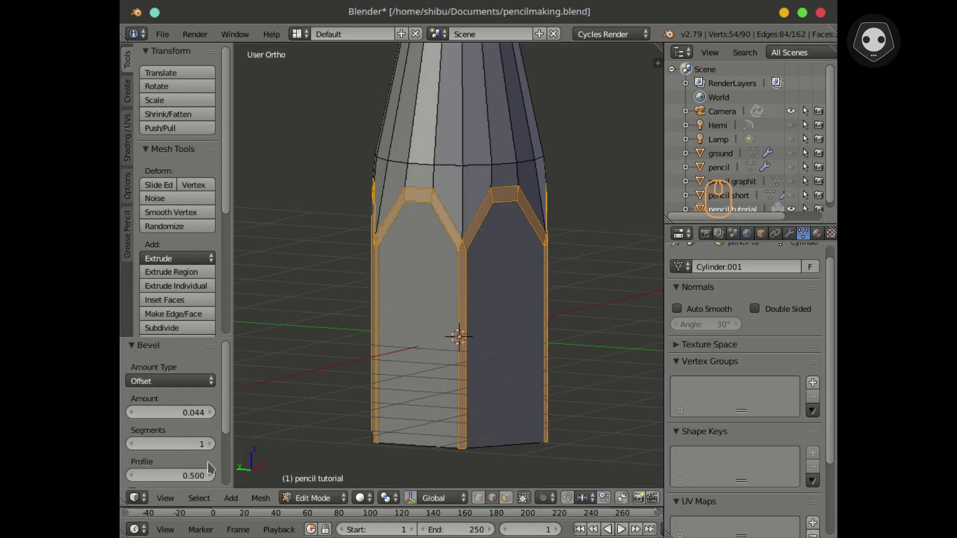
click(211, 443)
scroll(433, 271, up, 2)
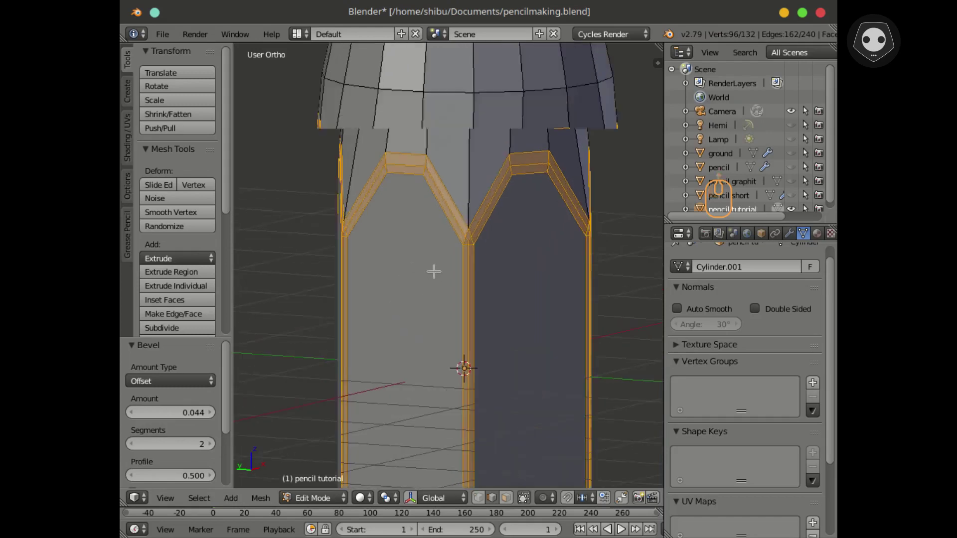
scroll(435, 272, up, 2)
shift+middle_drag(459, 271, 421, 366)
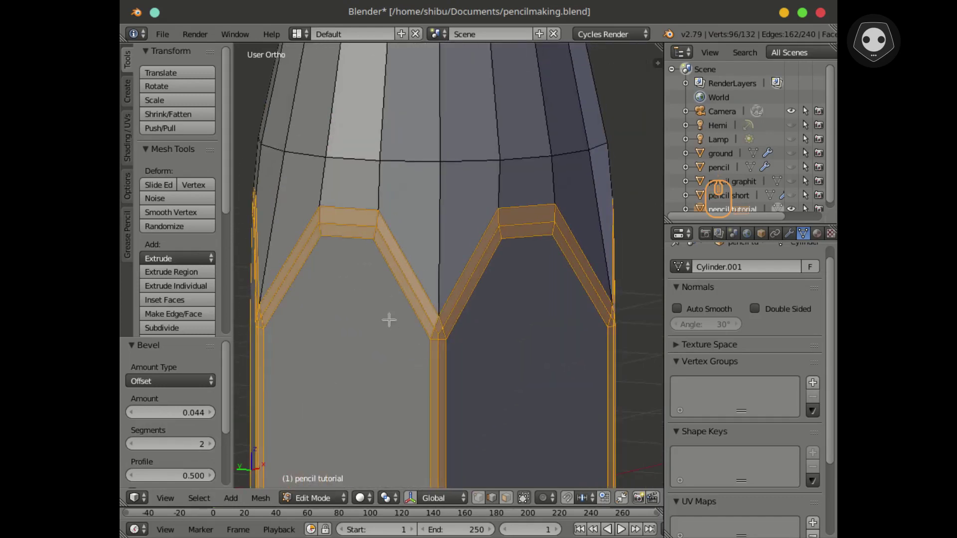
Step: Set the bevel amount to 0.04 and the number of segments to 3
click(195, 412)
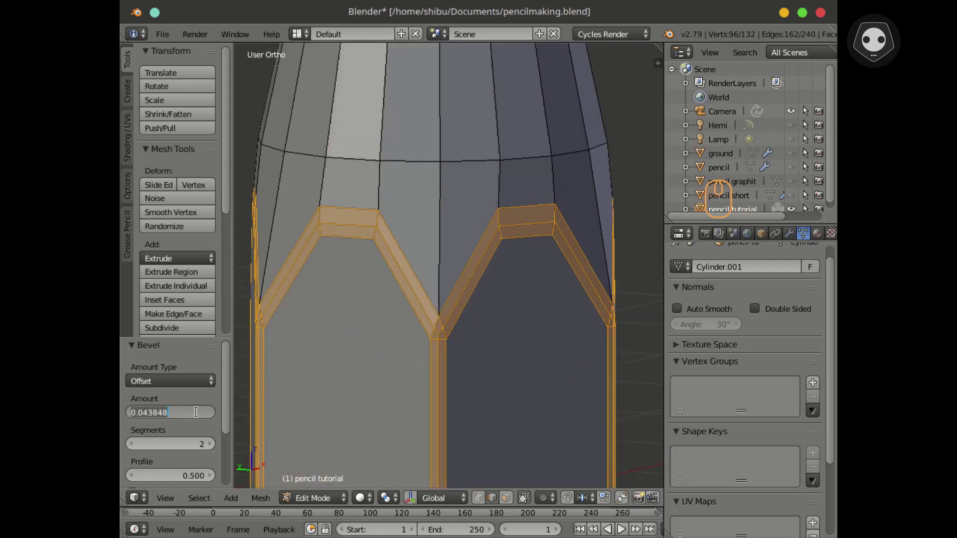
text(.04)
key(Return)
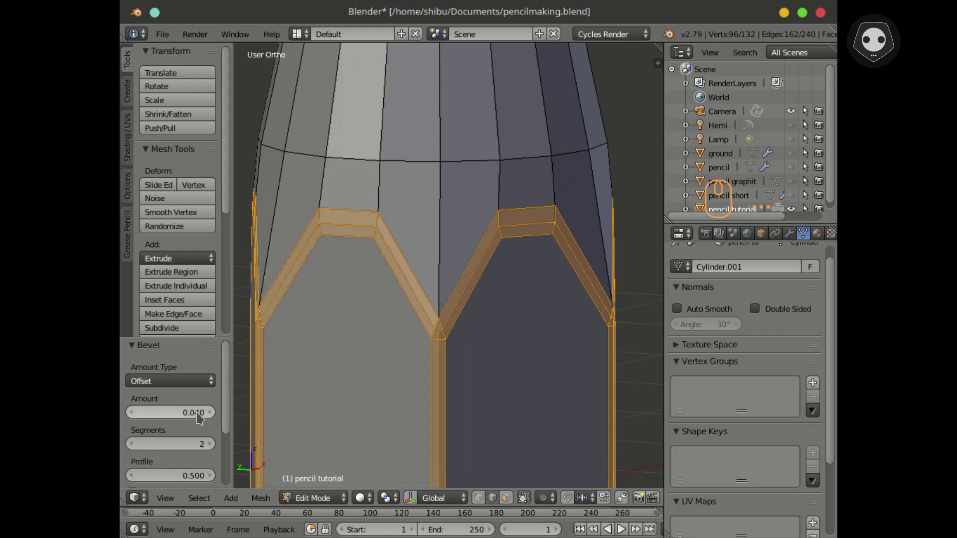
click(211, 444)
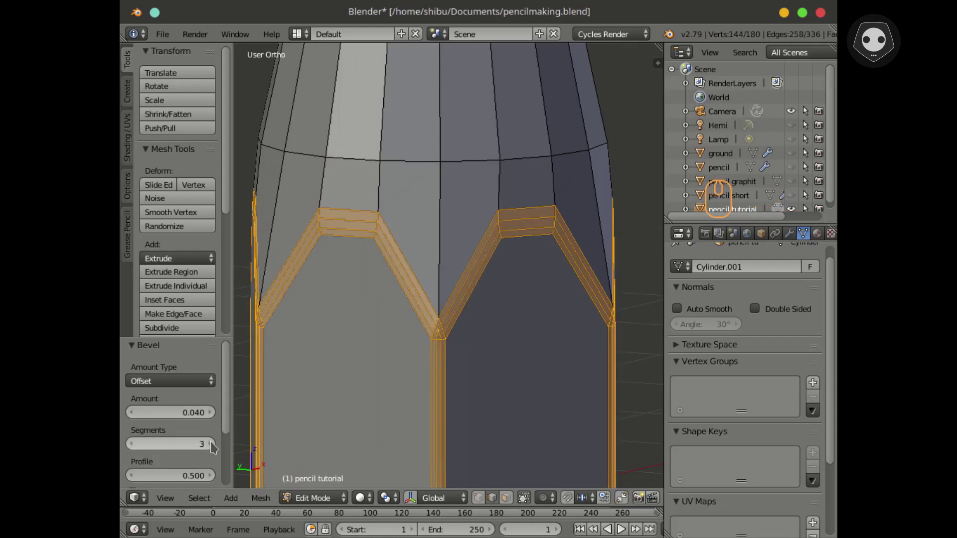
scroll(390, 349, down, 4)
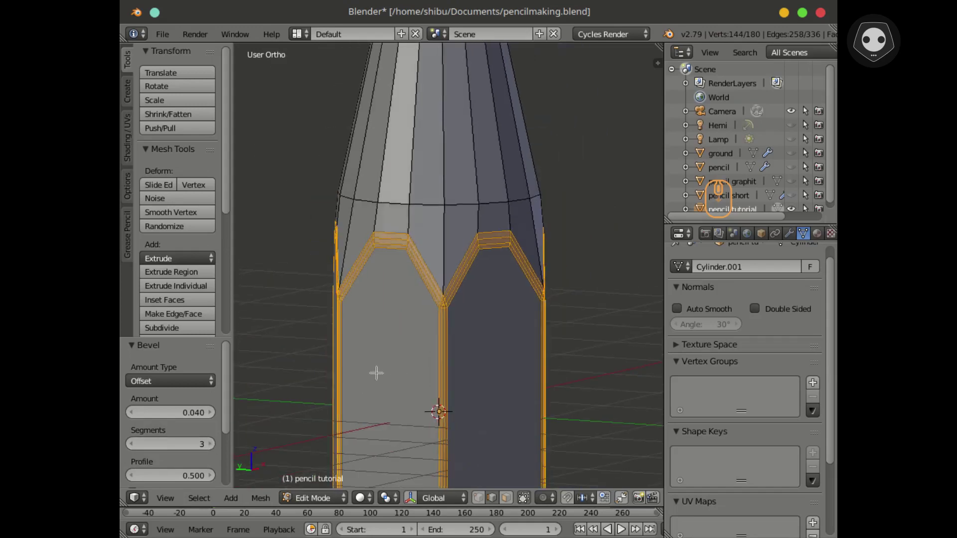
middle_drag(335, 375, 271, 387)
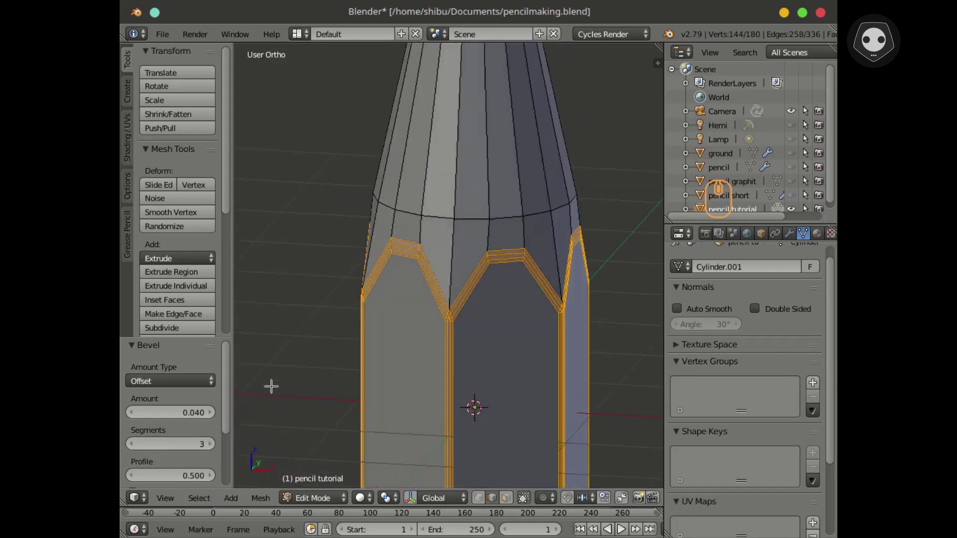
Step: Try the bevel with 2 segments for comparison, and return it to 3 segments
click(131, 444)
scroll(372, 292, up, 2)
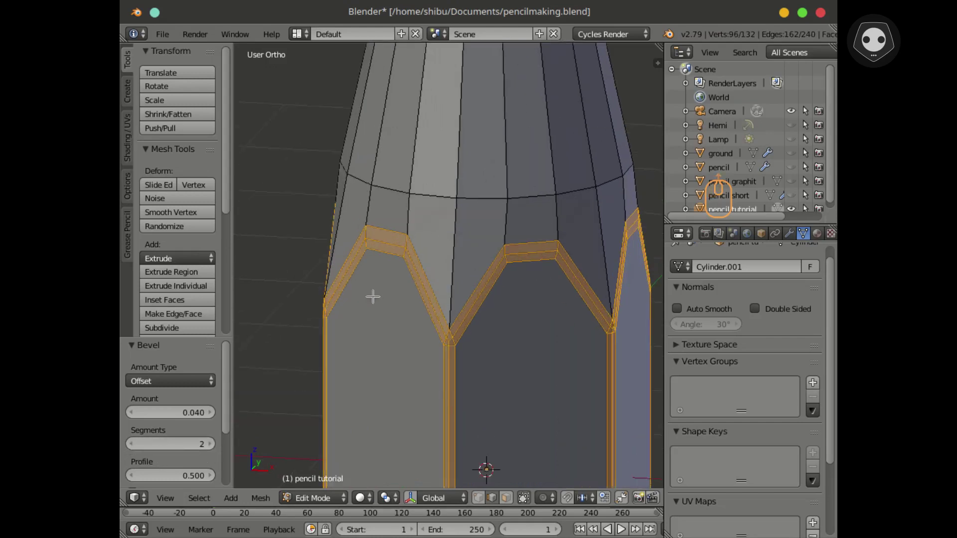
click(211, 444)
scroll(374, 356, down, 4)
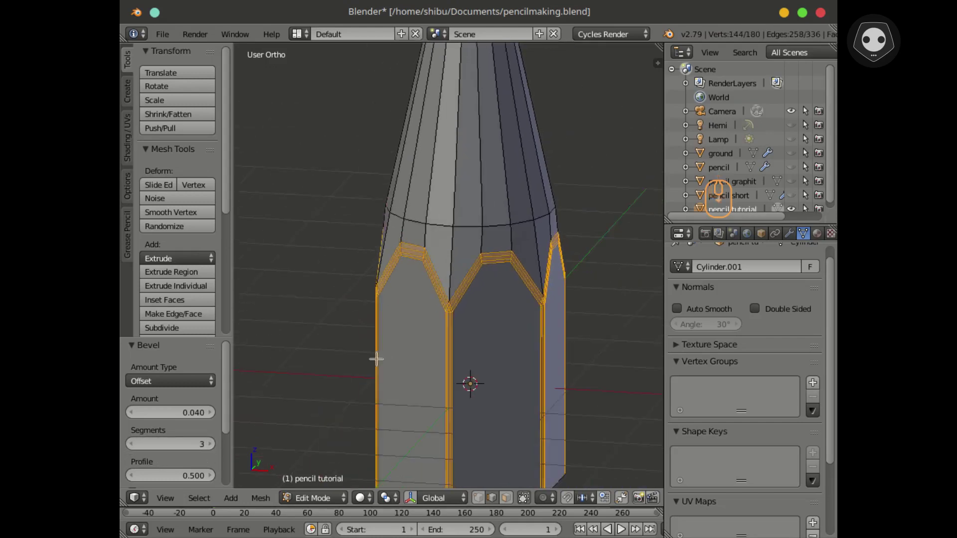
Step: Deselect all the pencil's geometry, return to Object Mode, and save over pencilmaking.blend
key(a)
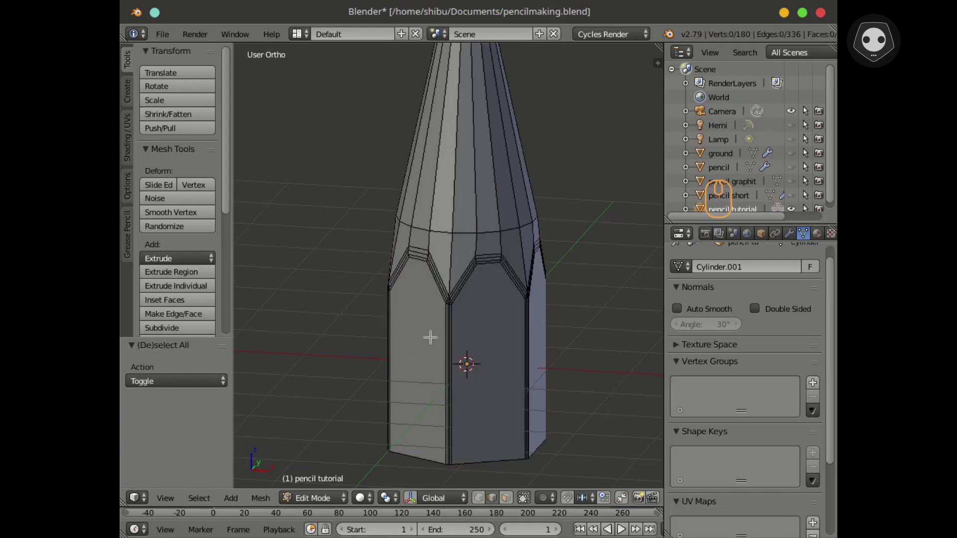
click(314, 498)
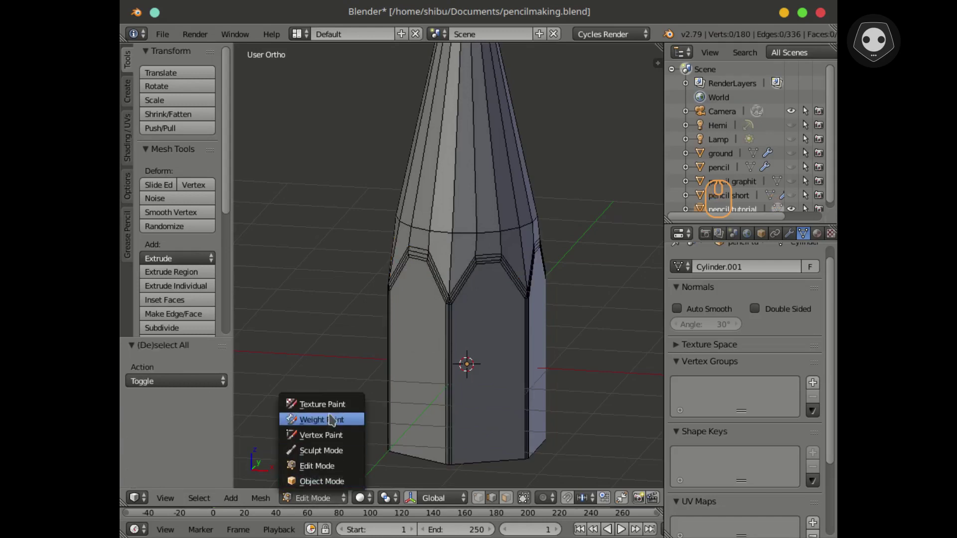
click(319, 481)
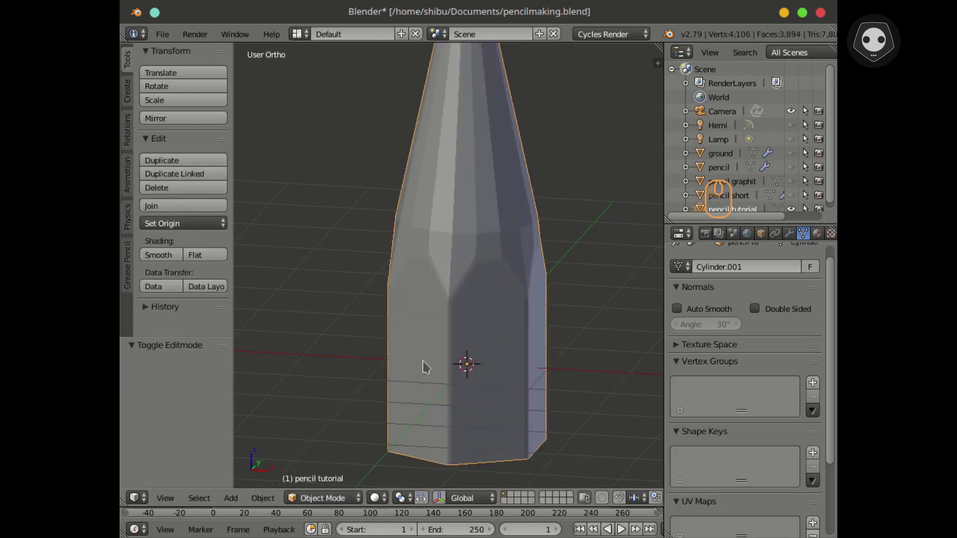
key(ctrl+s)
click(424, 363)
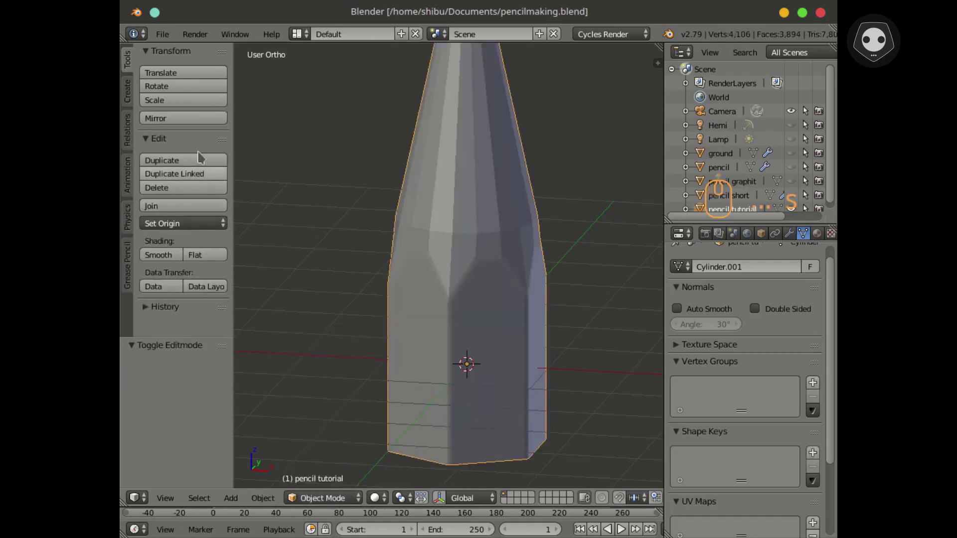
Step: Apply smooth shading to the pencil and check the whole shape in perspective view
click(158, 254)
middle_drag(412, 269, 441, 258)
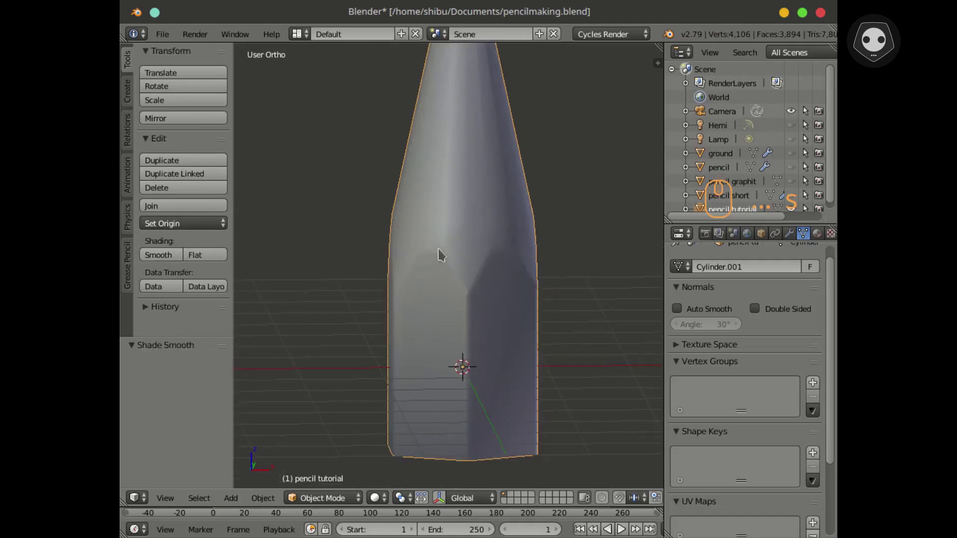
scroll(437, 246, down, 1)
key(KP_5)
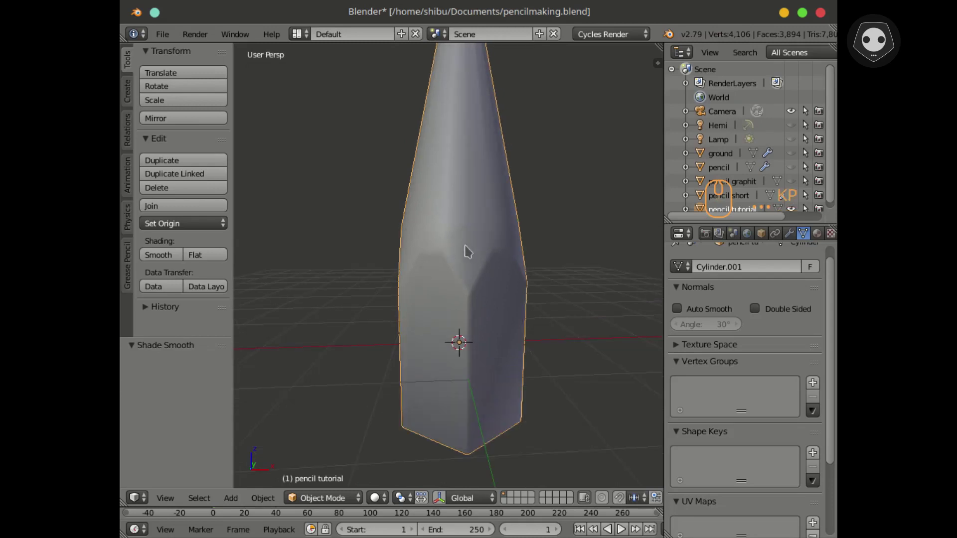
mouse_move(448, 246)
shift+middle_down()
mouse_move(417, 306)
mouse_move(419, 282)
shift+middle_up()
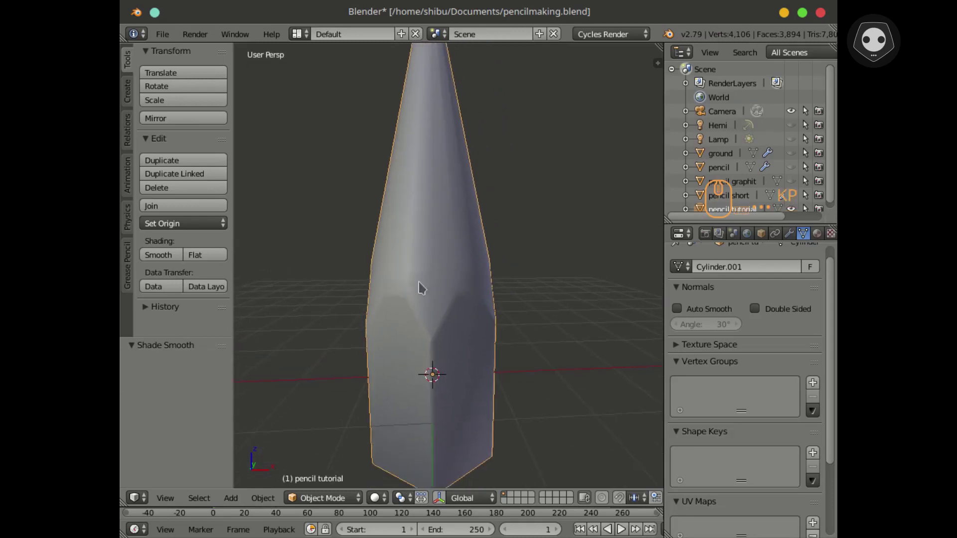
scroll(419, 288, down, 1)
scroll(428, 287, down, 1)
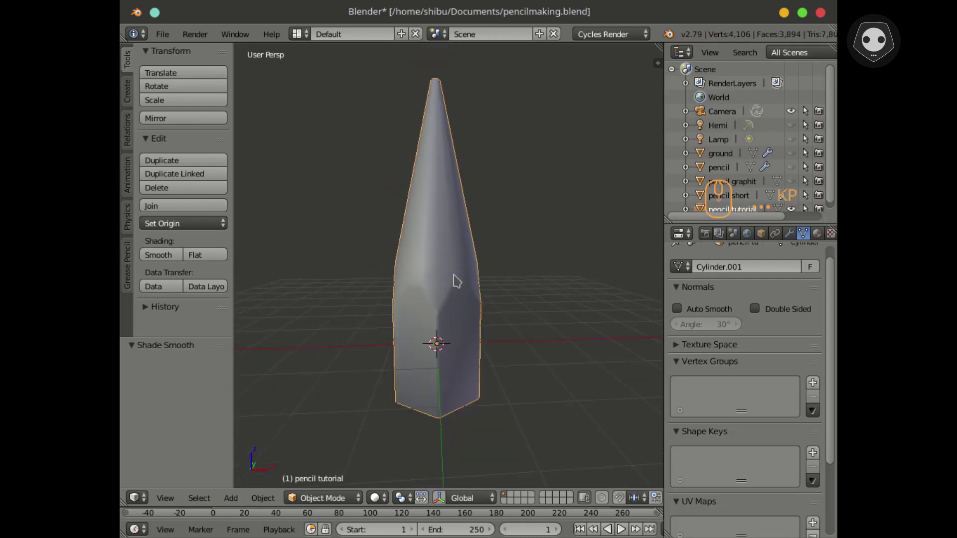
Step: Add a Subdivision Surface modifier to the pencil with the view subdivisions set to 2
click(789, 233)
click(706, 284)
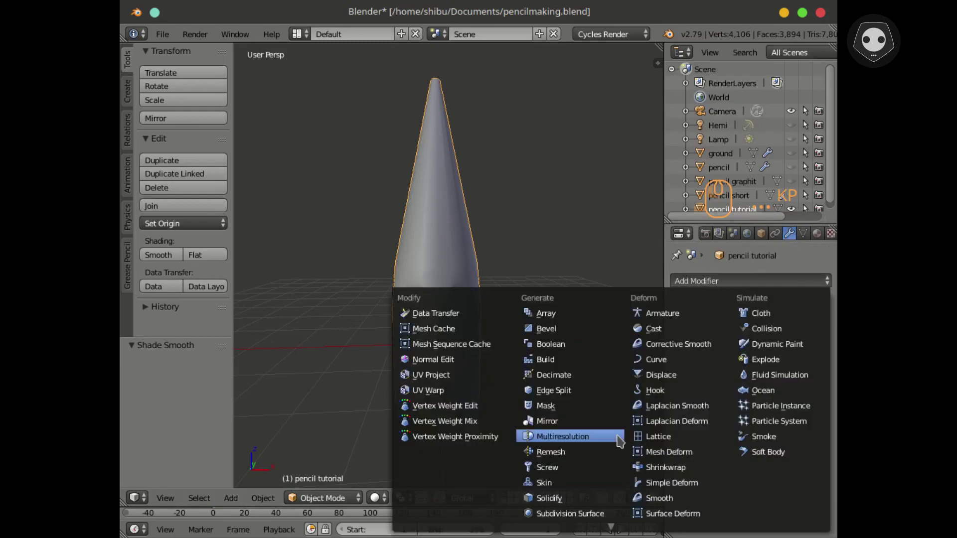
click(548, 514)
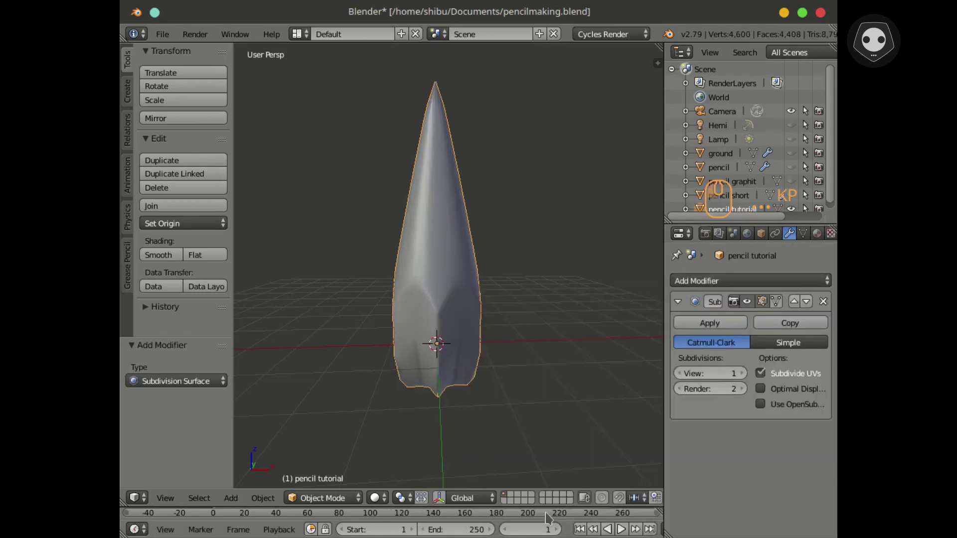
scroll(480, 333, up, 2)
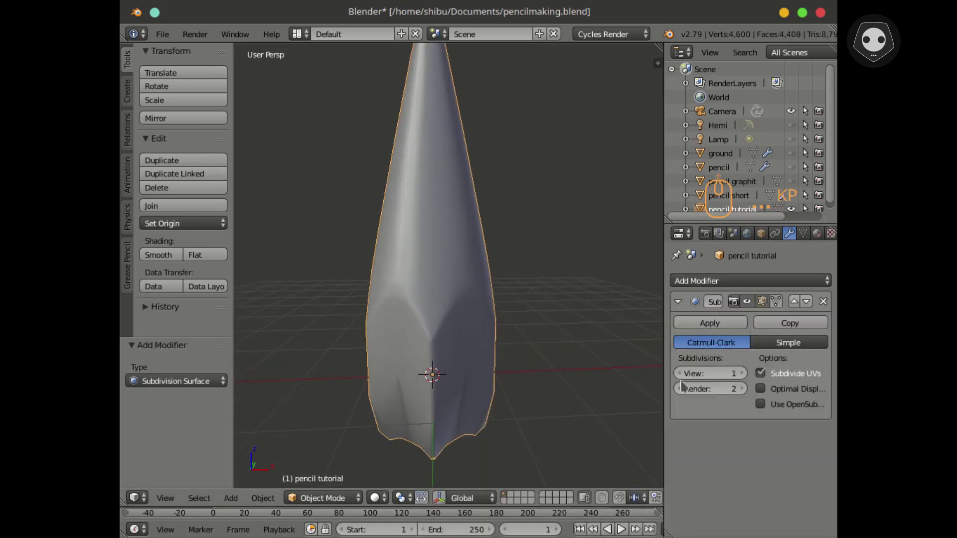
click(742, 374)
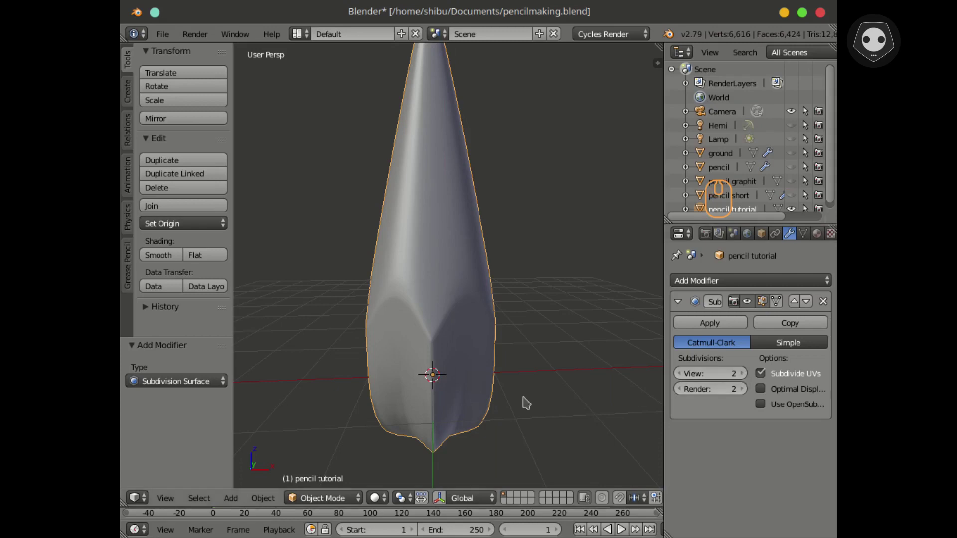
mouse_move(445, 380)
middle_down()
mouse_move(463, 340)
mouse_move(454, 363)
middle_up()
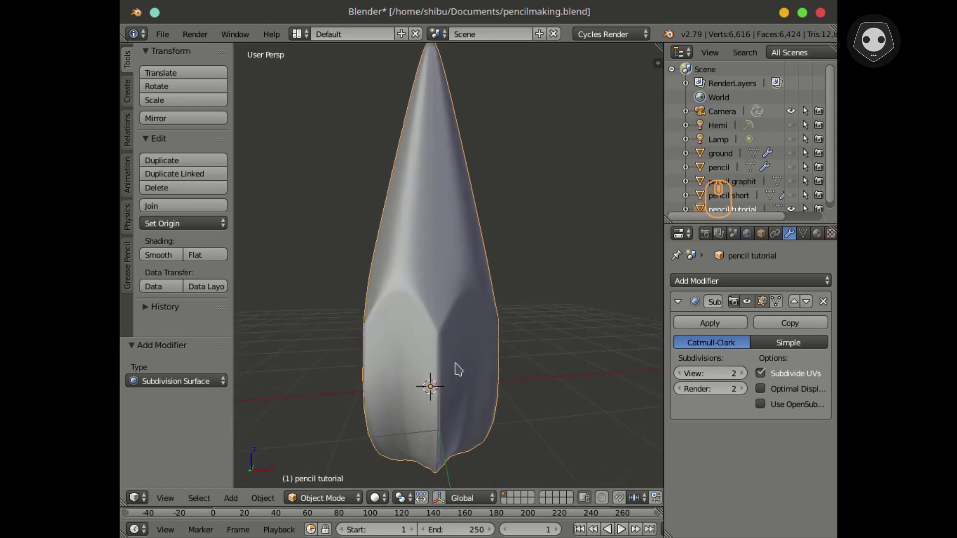
Step: Turn off the subdivision's viewport display and delete the hexagonal face at the pencil's base in Edit Mode
click(747, 301)
key(Tab)
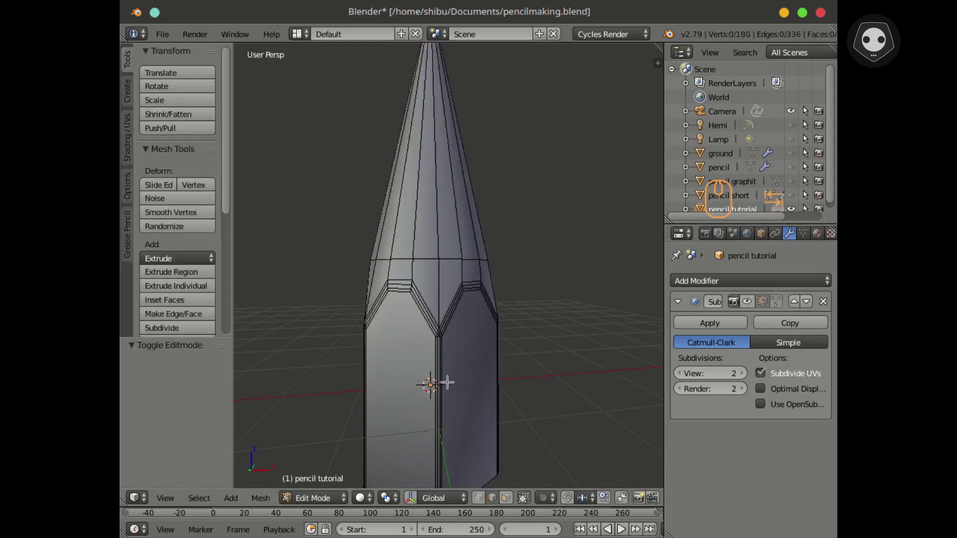
shift+middle_drag(434, 388, 440, 274)
middle_drag(434, 324, 434, 252)
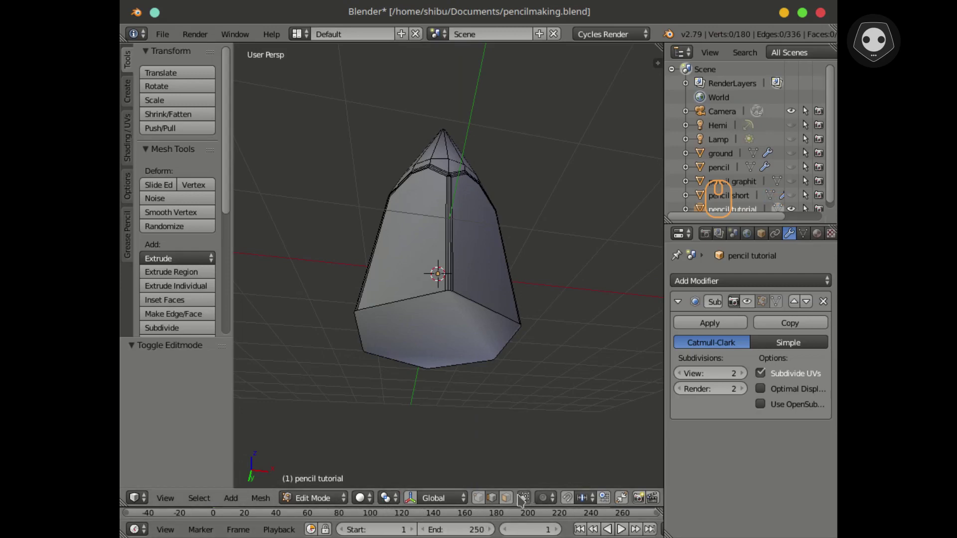
right_click(452, 346)
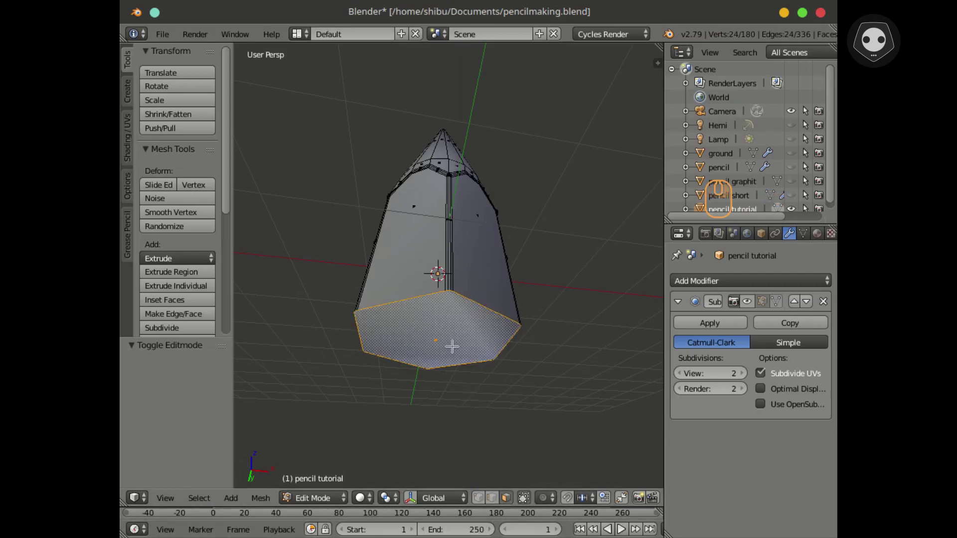
key(x)
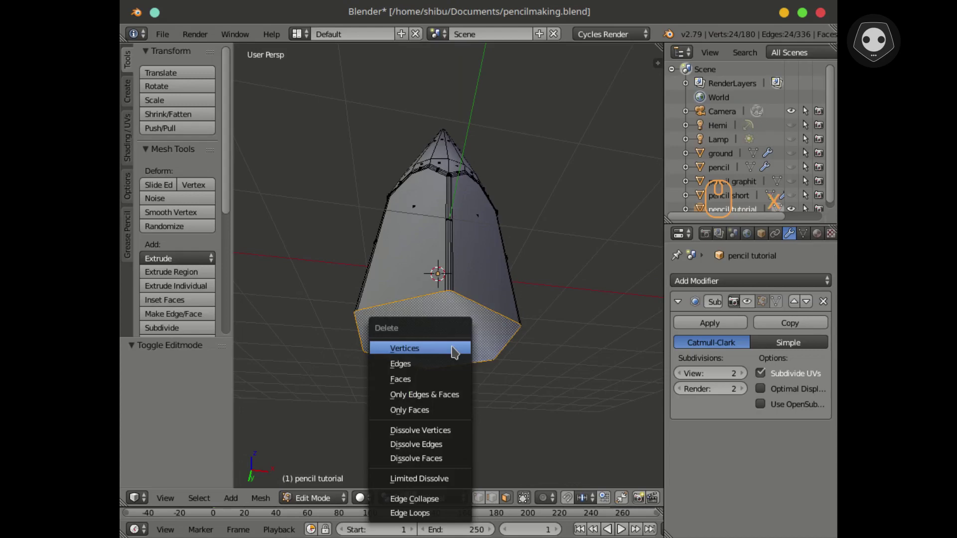
click(409, 379)
Step: Delete the round cap face at the top of the pencil's cone tip
mouse_move(457, 281)
middle_down()
mouse_move(449, 393)
mouse_move(447, 385)
middle_up()
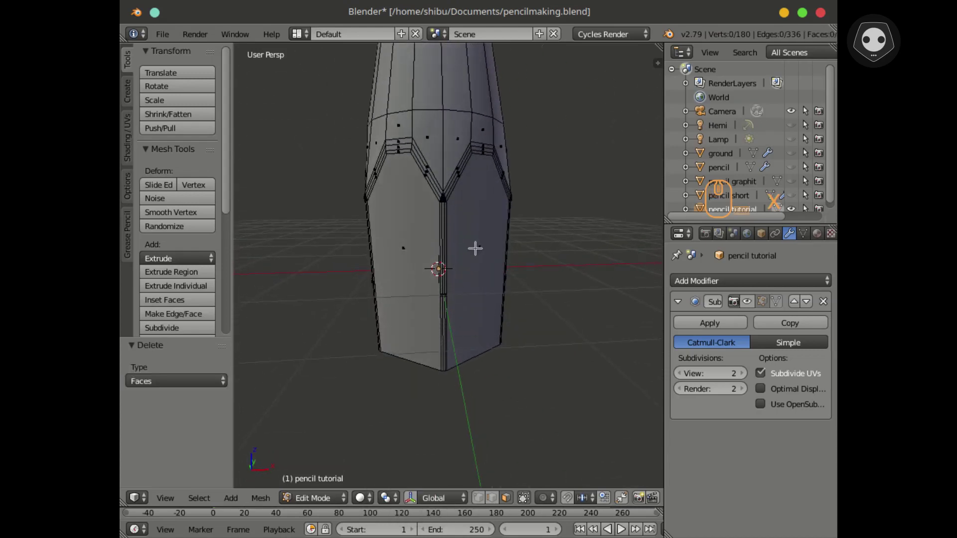
shift+middle_drag(474, 219, 475, 387)
mouse_move(469, 289)
middle_down()
mouse_move(465, 380)
mouse_move(479, 353)
mouse_move(473, 363)
middle_up()
alt+right_click(497, 377)
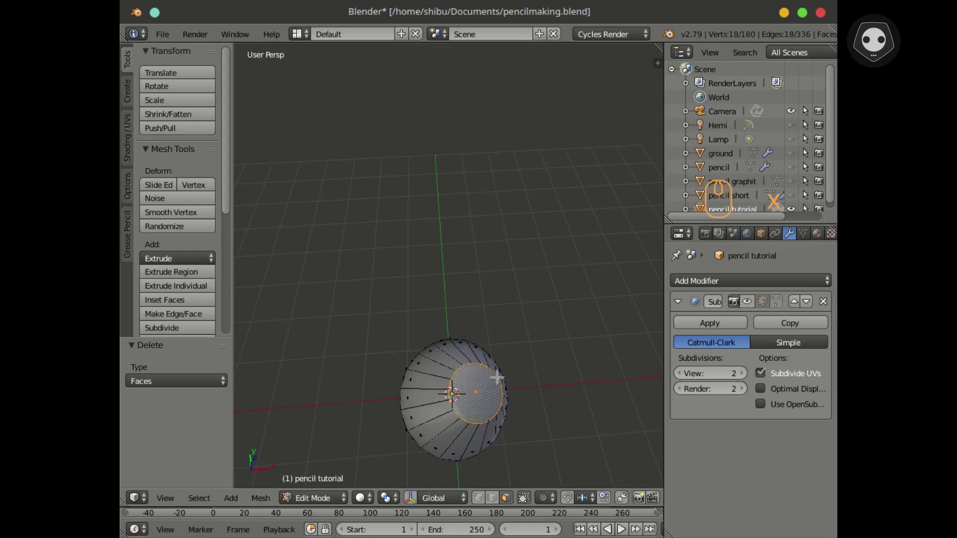
key(x)
click(496, 377)
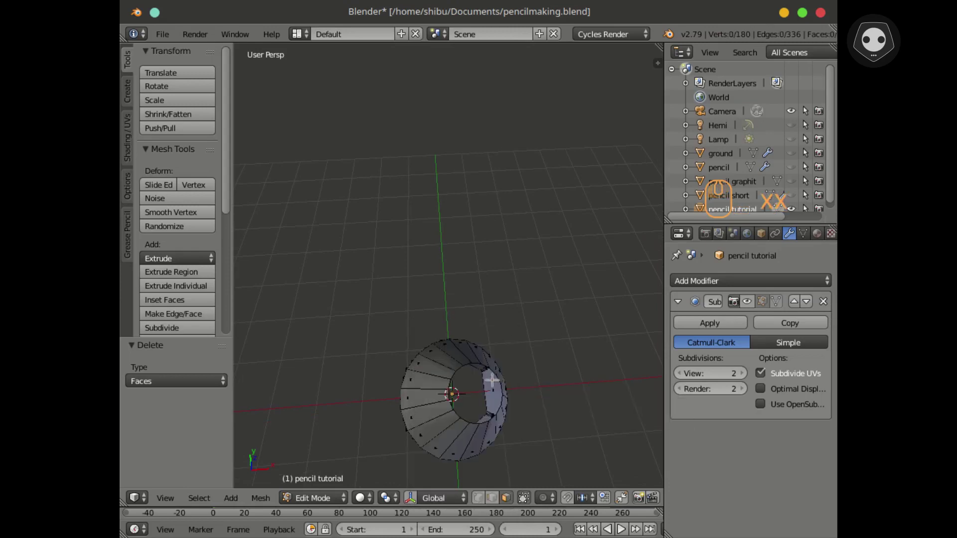
middle_drag(492, 380, 502, 287)
scroll(502, 287, down, 5)
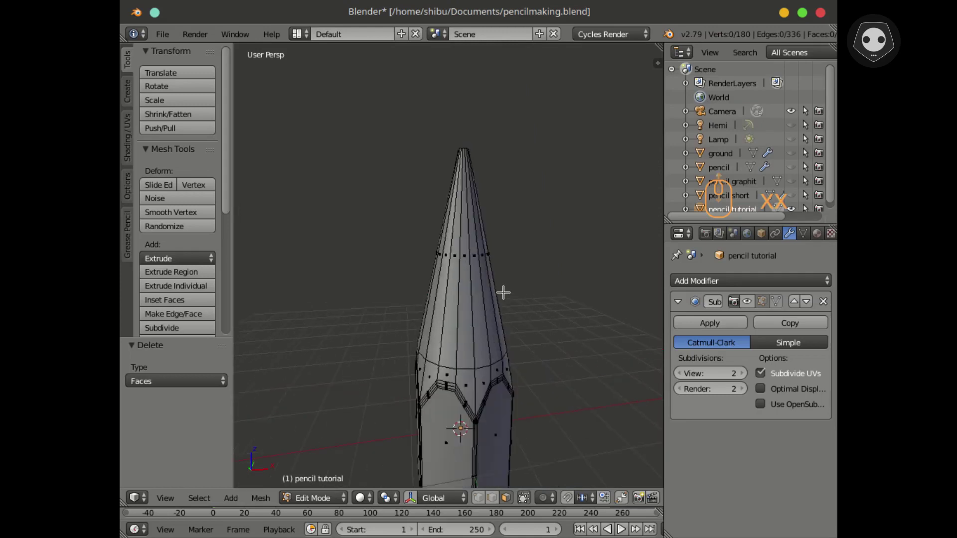
Step: Set the mesh selection to vertices, return to Object Mode, and save over pencilmaking.blend
click(479, 499)
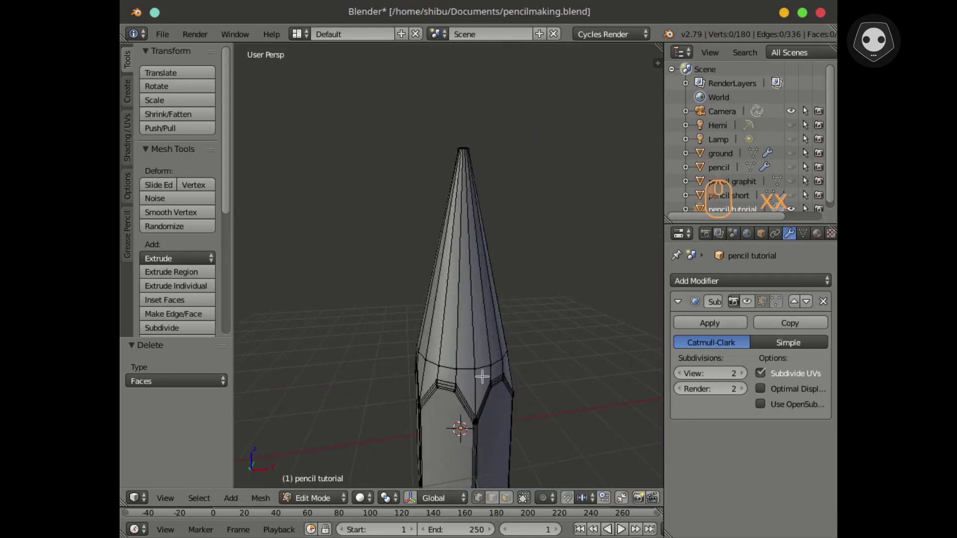
key(Tab)
key(ctrl+s)
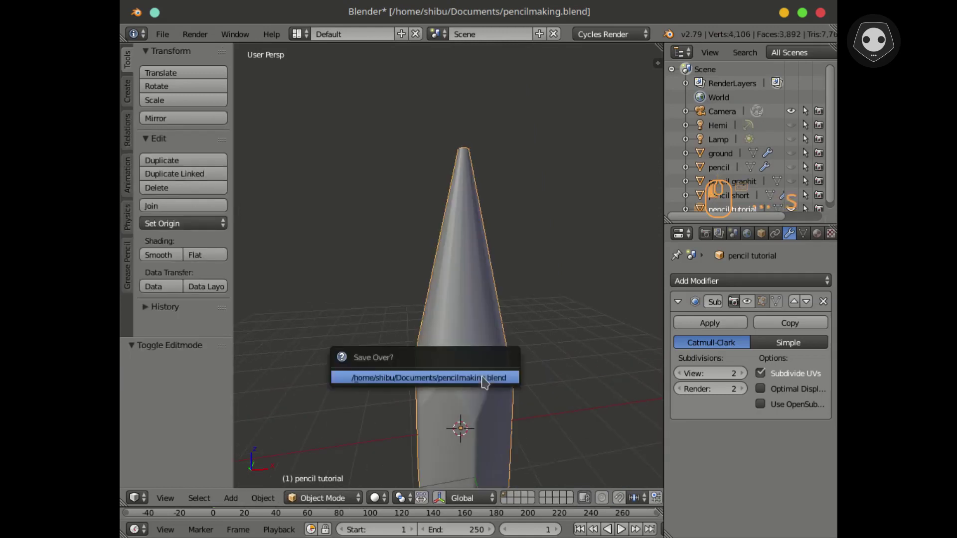
click(486, 379)
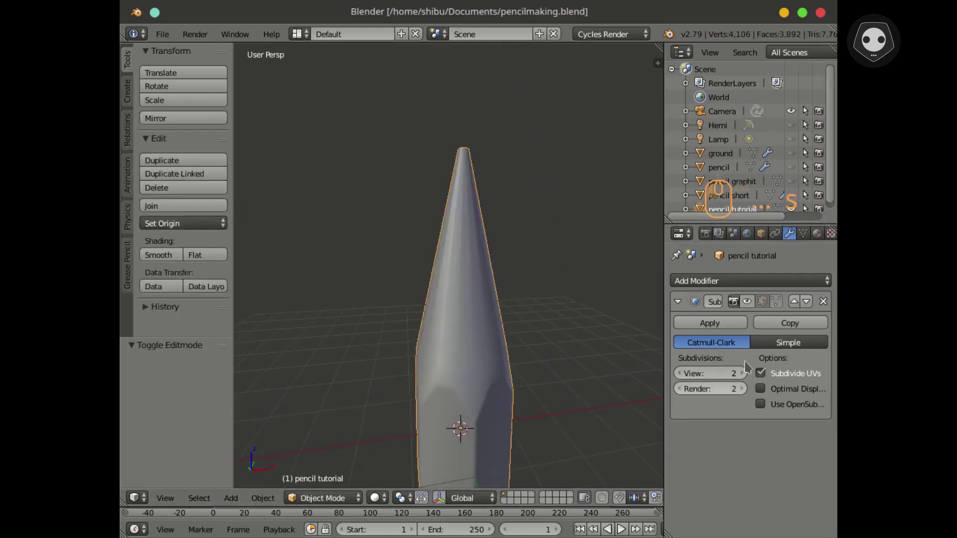
Step: Turn the subdivision's viewport display back on and inspect the smoothed pencil from several sides
click(746, 302)
mouse_move(504, 335)
shift+middle_down()
mouse_move(501, 352)
mouse_move(476, 274)
shift+middle_up()
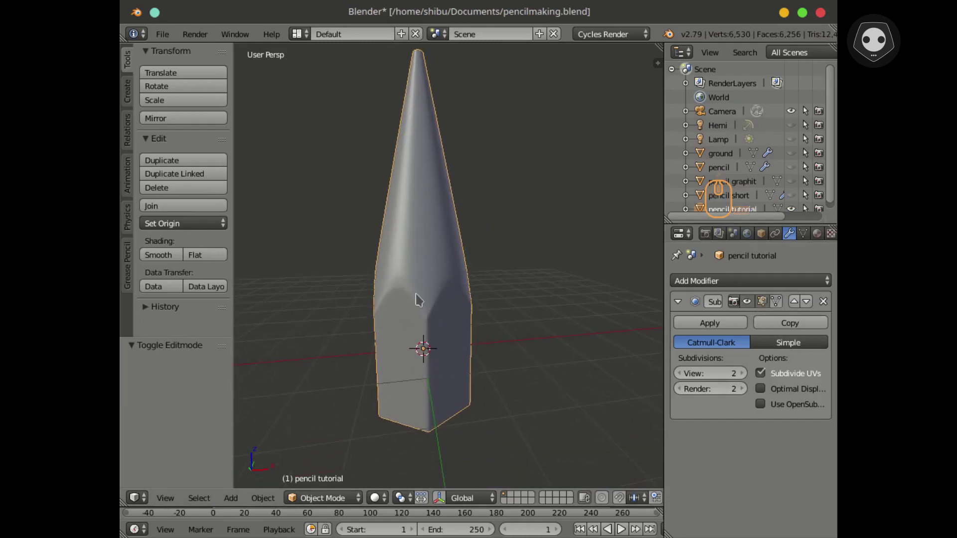
scroll(418, 299, up, 1)
mouse_move(410, 300)
middle_down()
mouse_move(470, 290)
mouse_move(465, 353)
mouse_move(460, 315)
mouse_move(513, 310)
mouse_move(449, 325)
mouse_move(472, 327)
middle_up()
scroll(460, 315, down, 2)
scroll(460, 315, up, 1)
scroll(460, 315, up, 1)
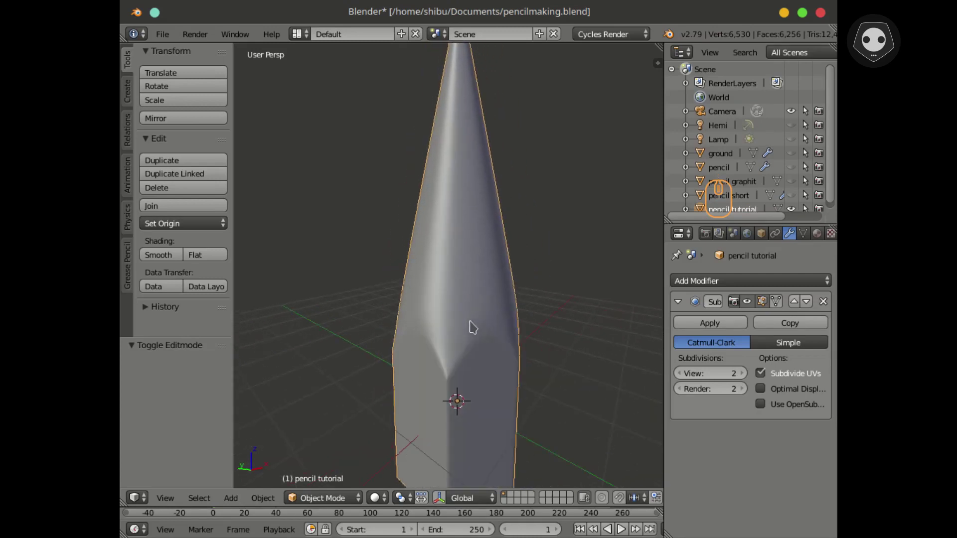
Step: In front orthographic wireframe view, select the ring of vertices around the open tip in Edit Mode
key(KP_1)
key(KP_5)
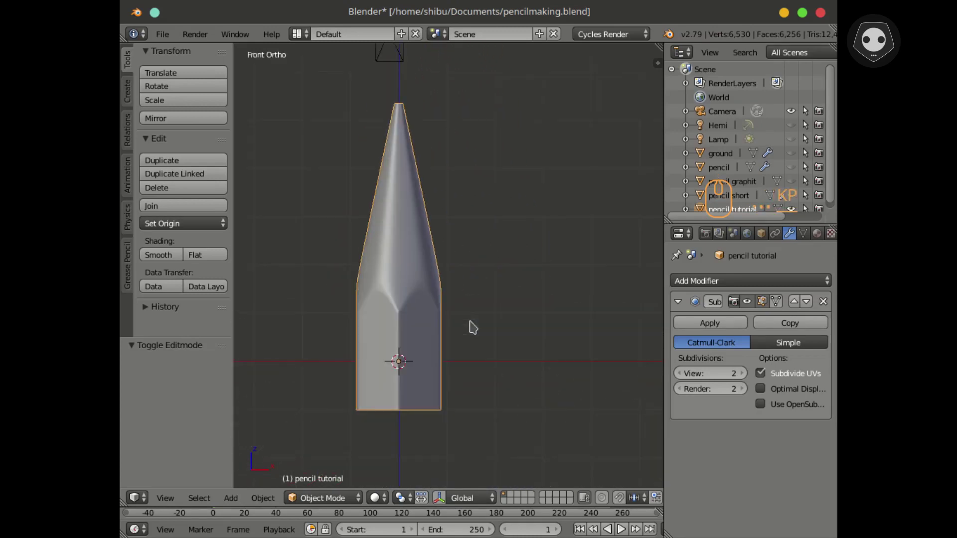
shift+middle_drag(438, 293, 478, 379)
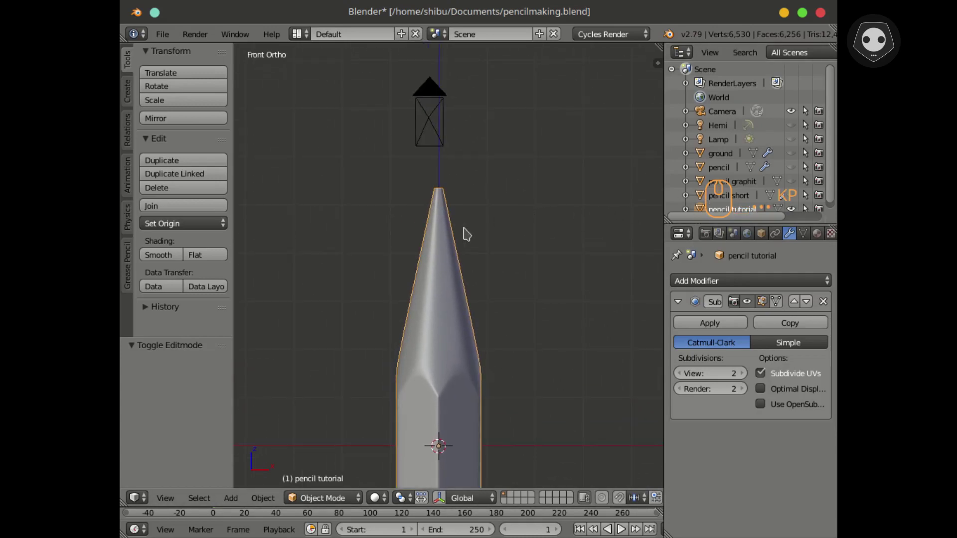
key(Tab)
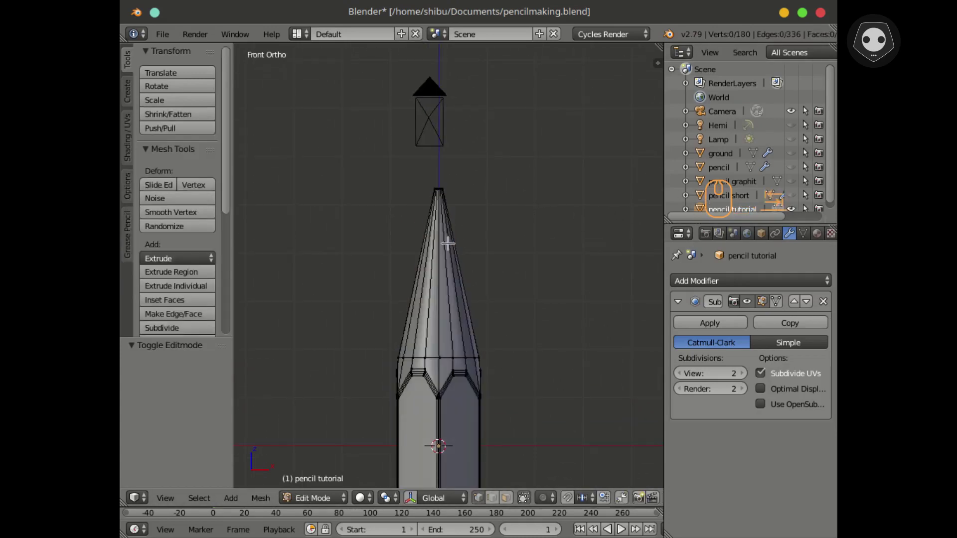
key(z)
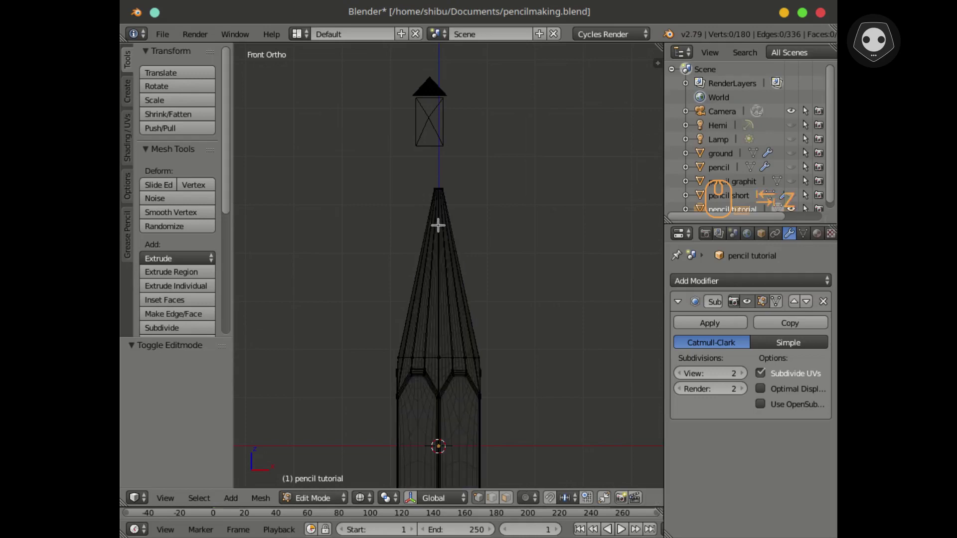
mouse_move(438, 224)
shift+middle_down()
mouse_move(438, 347)
mouse_move(412, 370)
mouse_move(481, 232)
shift+middle_up()
scroll(438, 336, up, 4)
scroll(438, 336, up, 4)
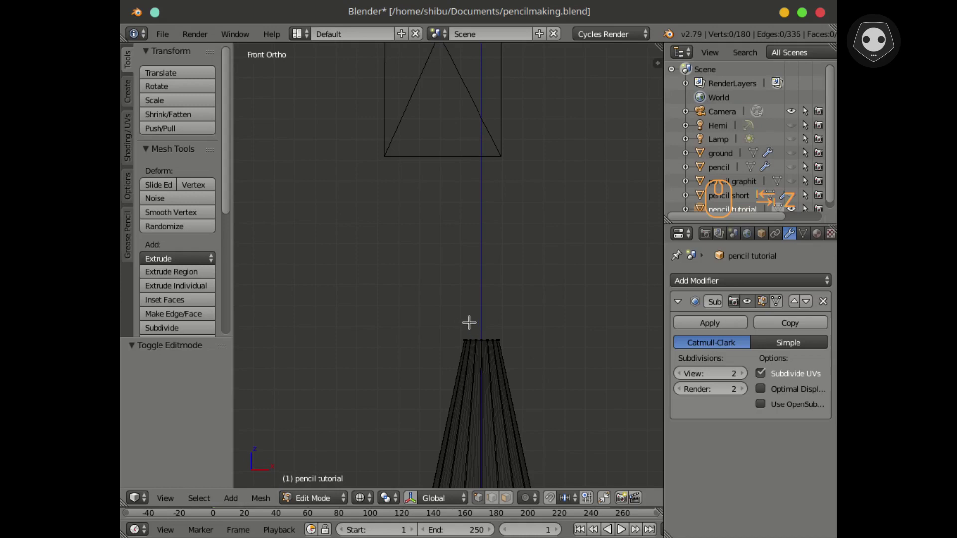
key(b)
drag(448, 316, 536, 349)
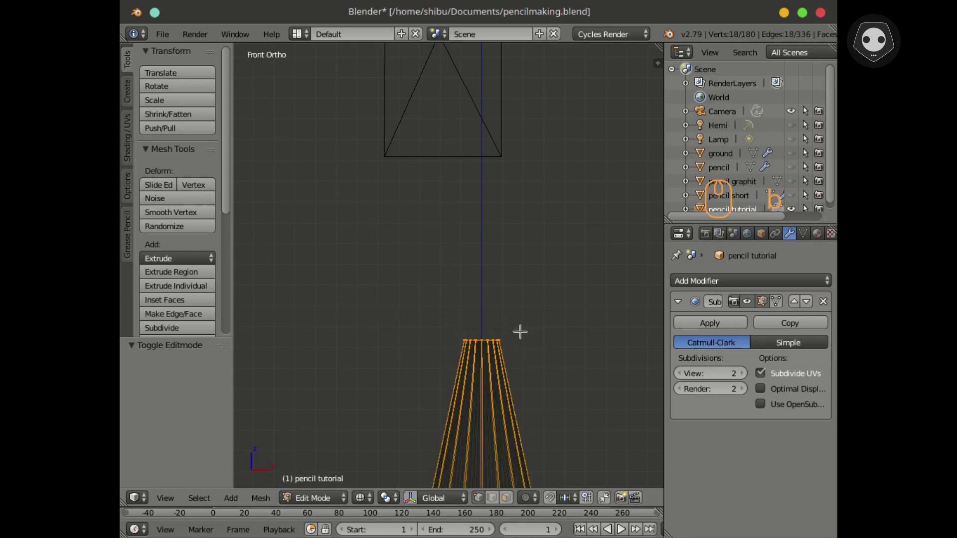
Step: Duplicate the selected tip ring in place and separate the copy into its own object
key(shift+d)
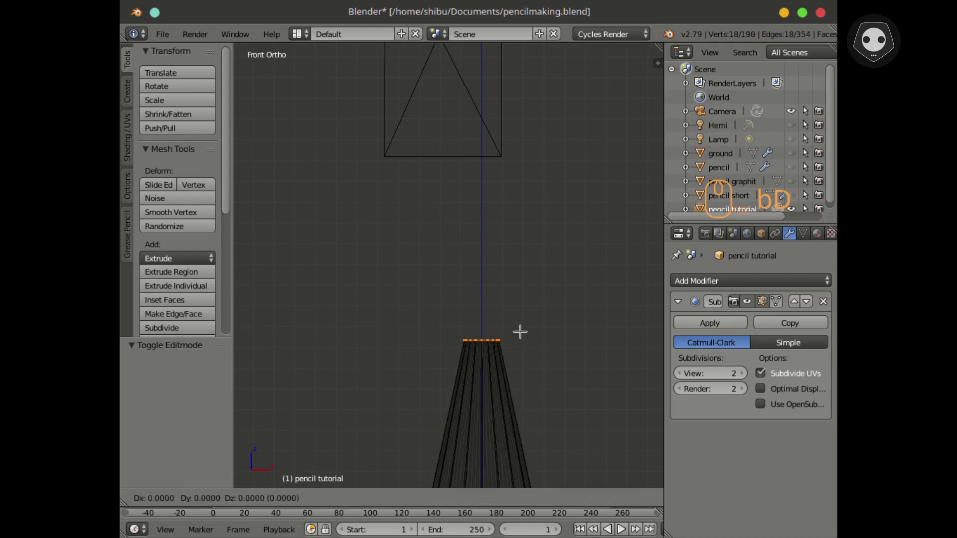
key(Return)
key(p)
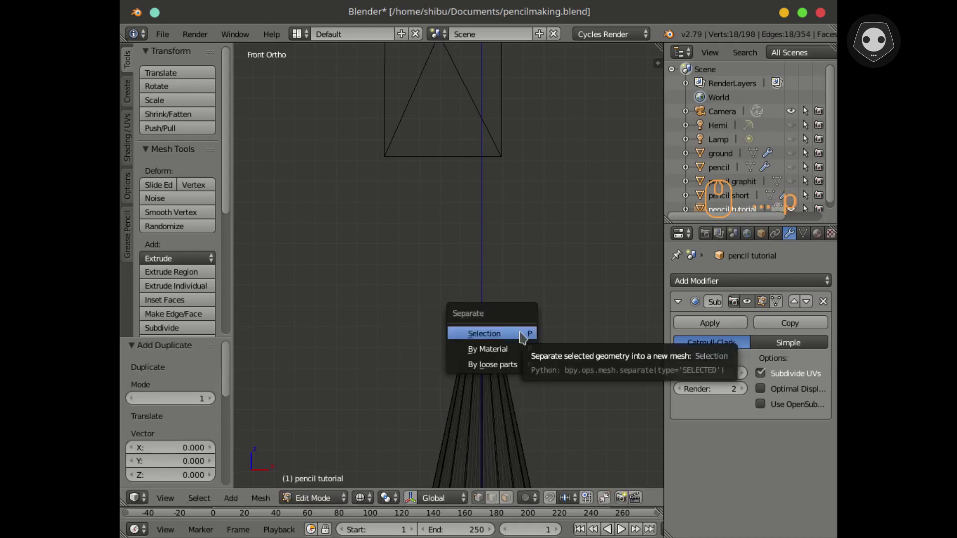
click(521, 334)
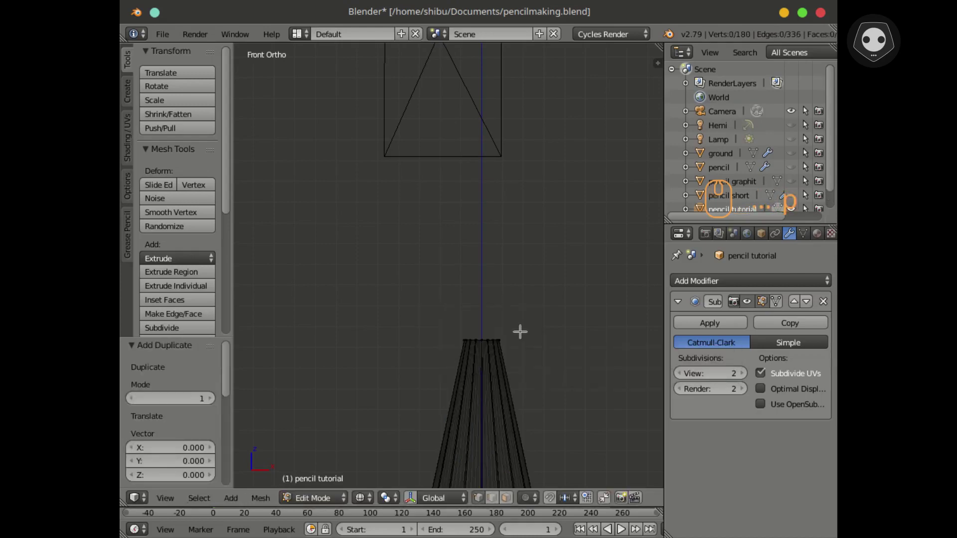
Step: Return to Object Mode and bring the separated ring object into view in the object list
key(Tab)
scroll(777, 179, down, 2)
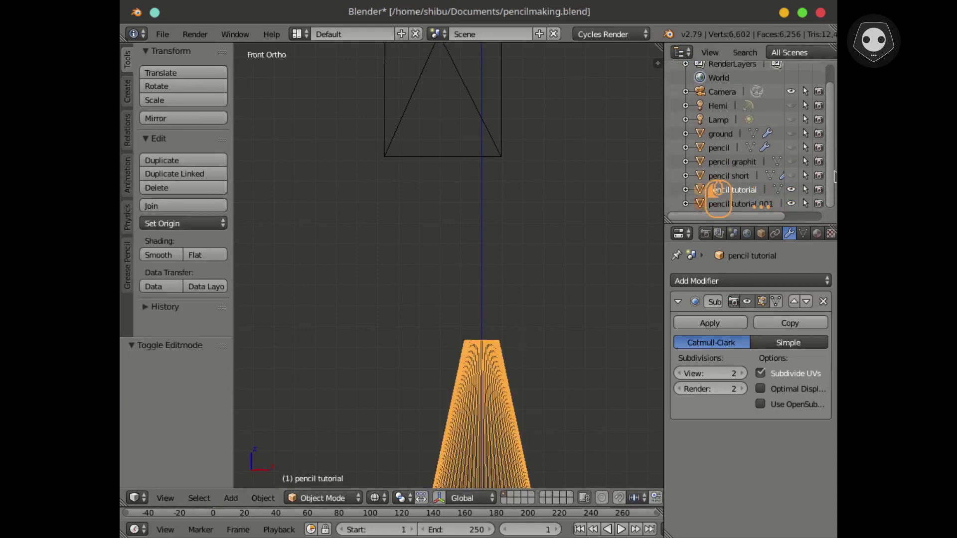
double_click(743, 189)
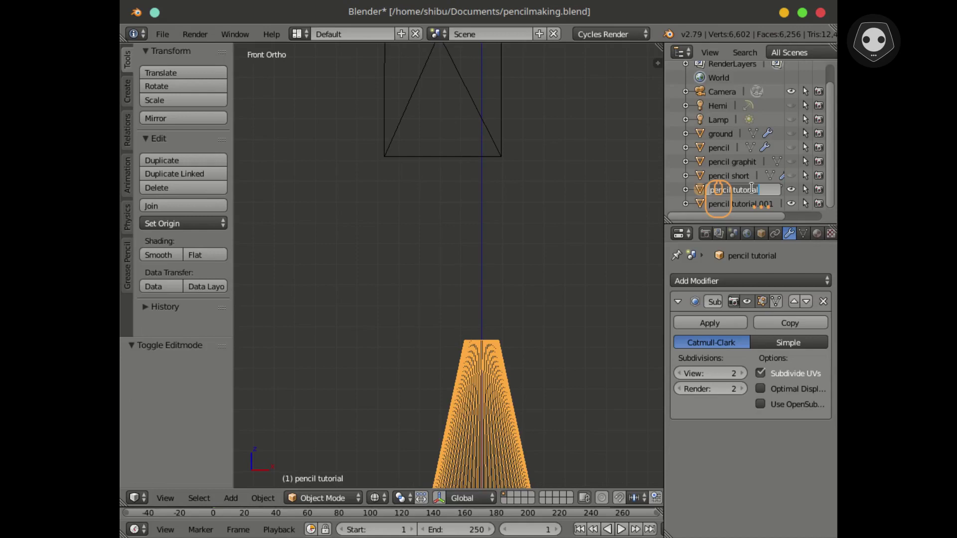
text(pencil)
key(Escape)
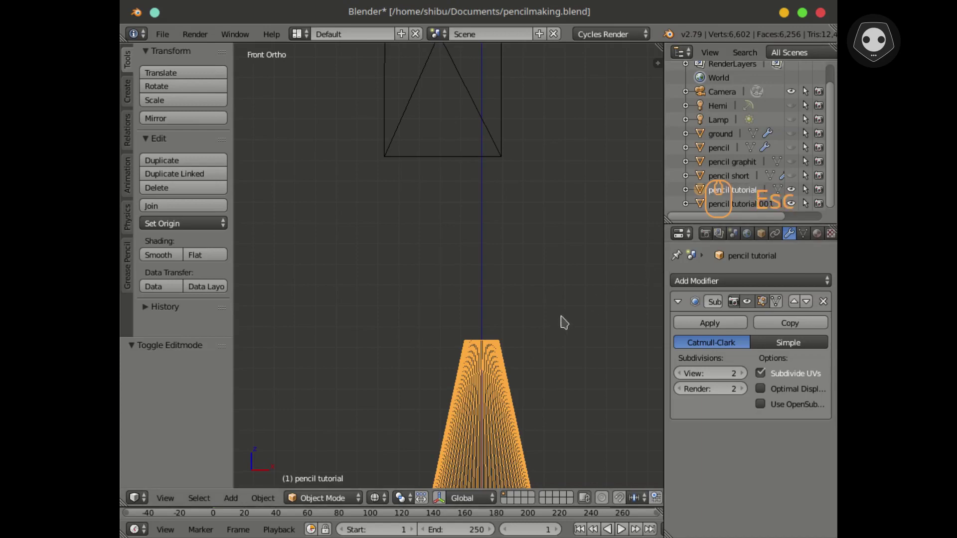
Step: Rename the separated ring object "pencil tutorial.001" as "penil tut graphie" and remove its Subsurf modifier
click(744, 205)
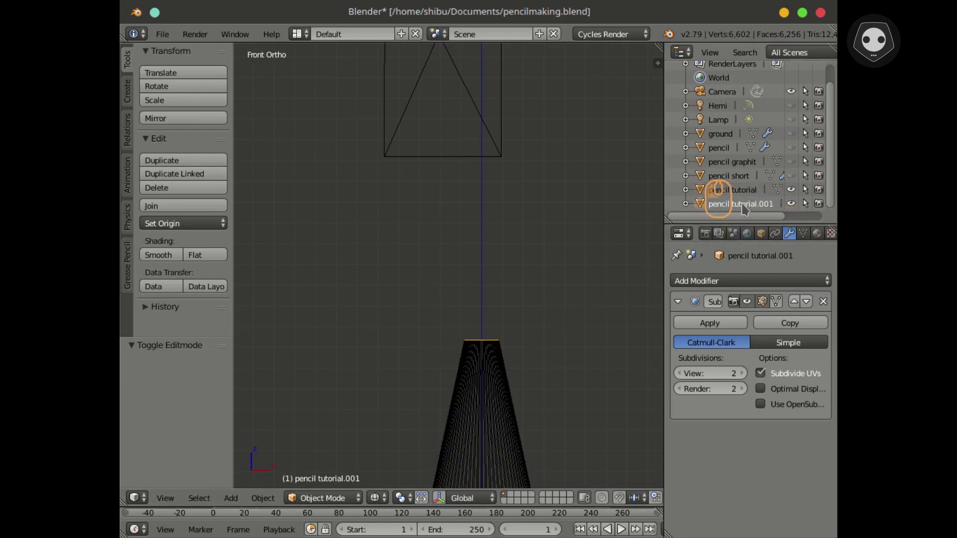
double_click(742, 204)
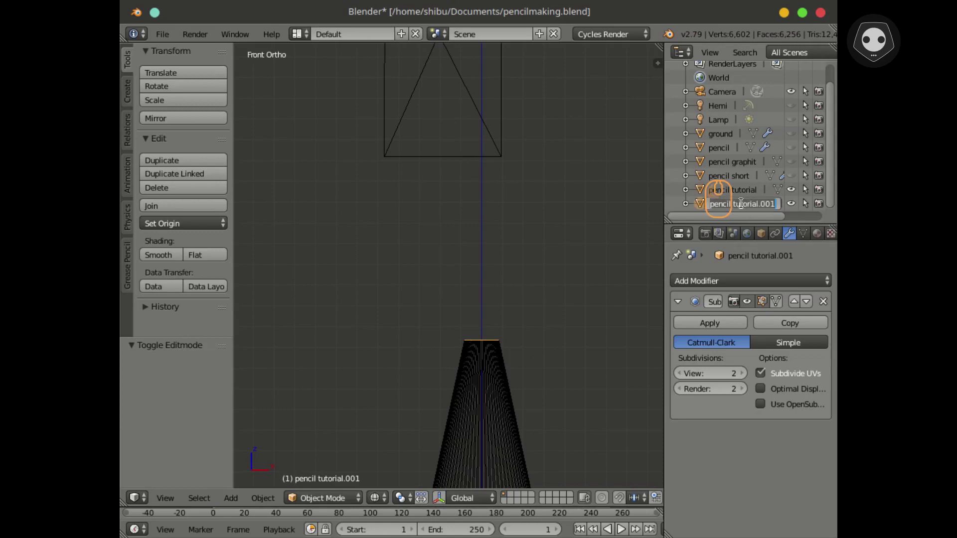
text(penil t)
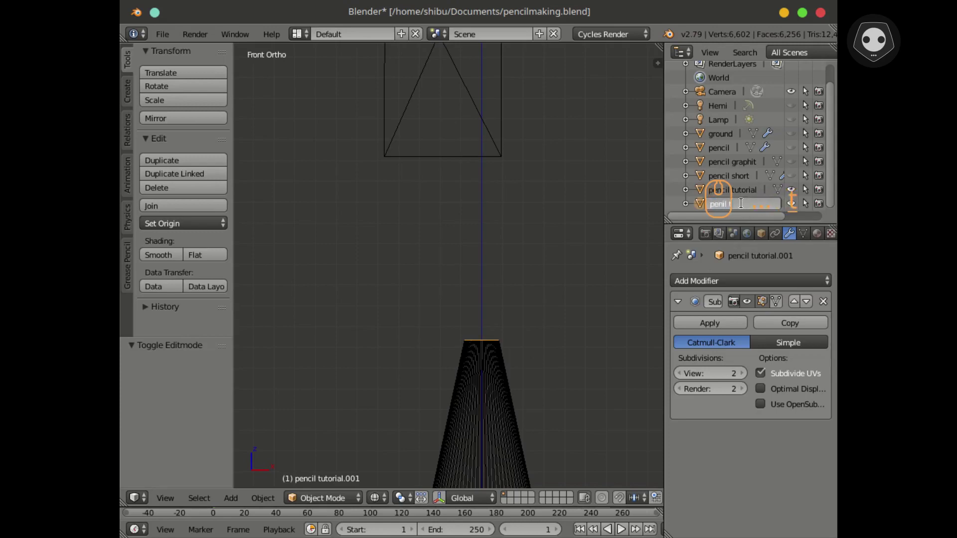
text(ut graphie)
key(Return)
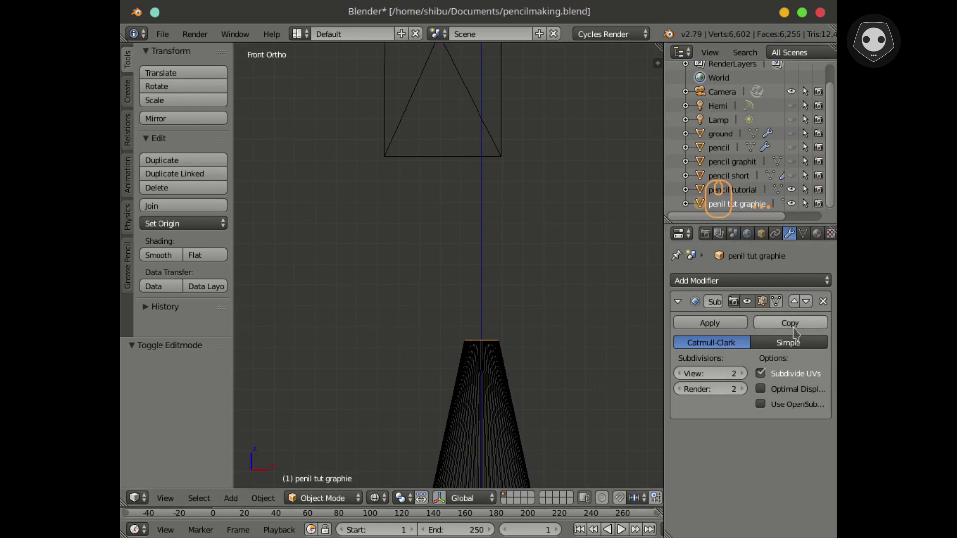
click(823, 302)
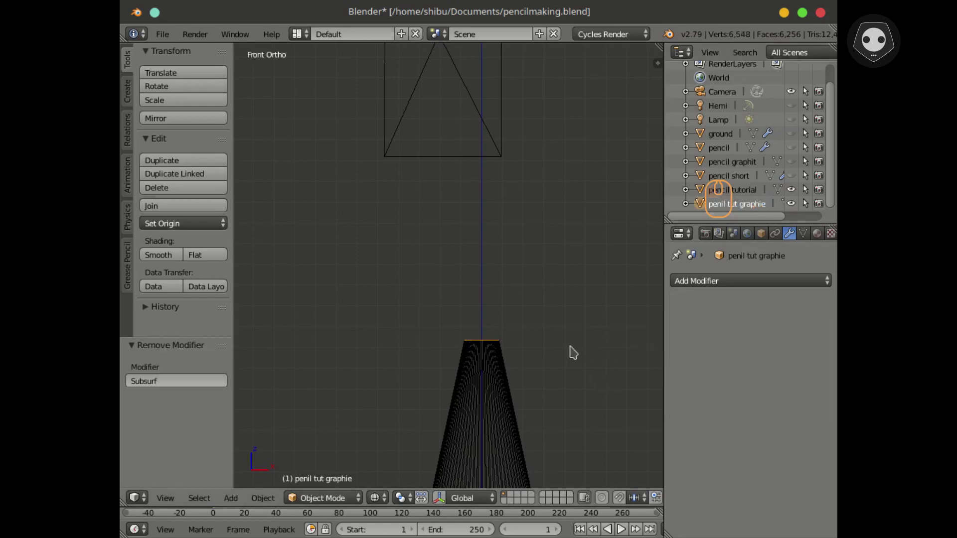
Step: In Edit Mode, select all vertices of the "penil tut graphie" ring
key(Tab)
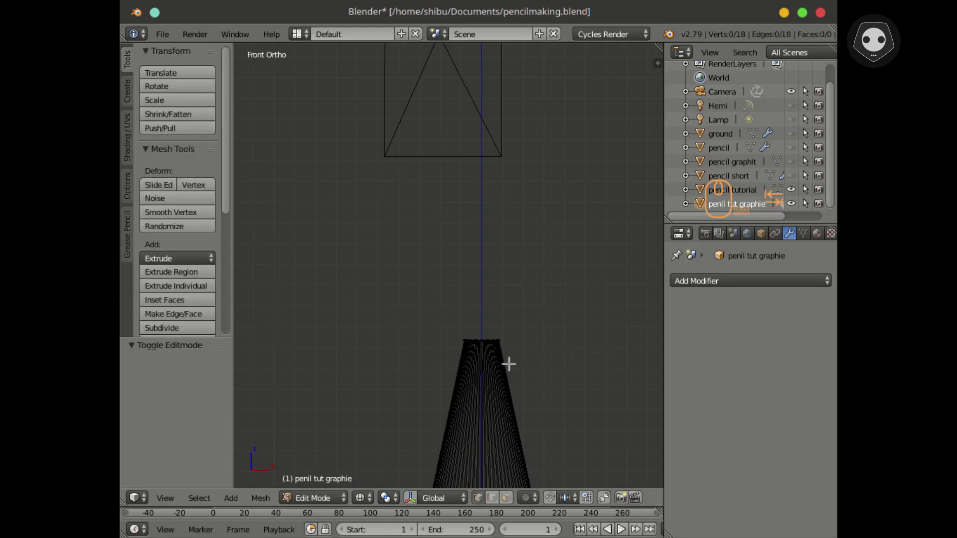
shift+middle_drag(508, 363, 397, 327)
key(a)
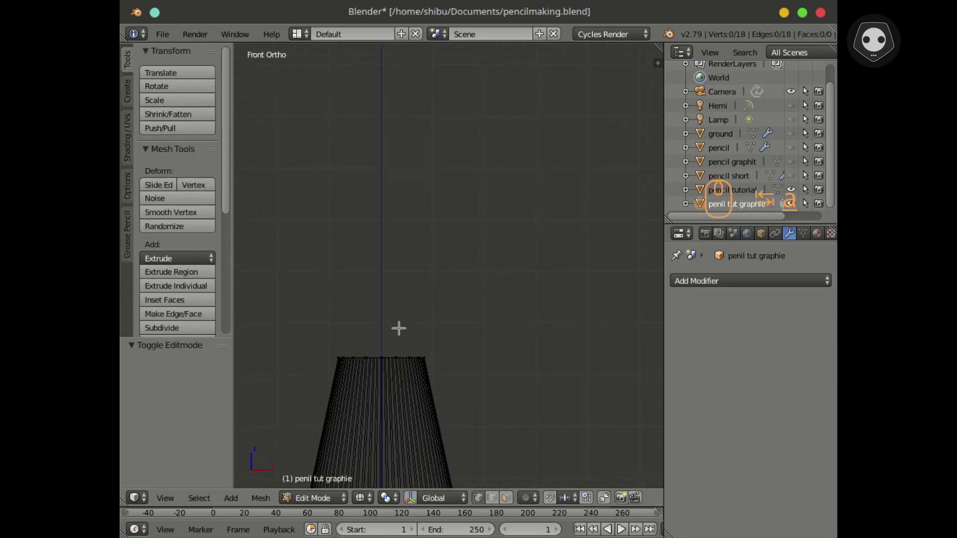
scroll(402, 332, down, 2)
scroll(381, 348, up, 3)
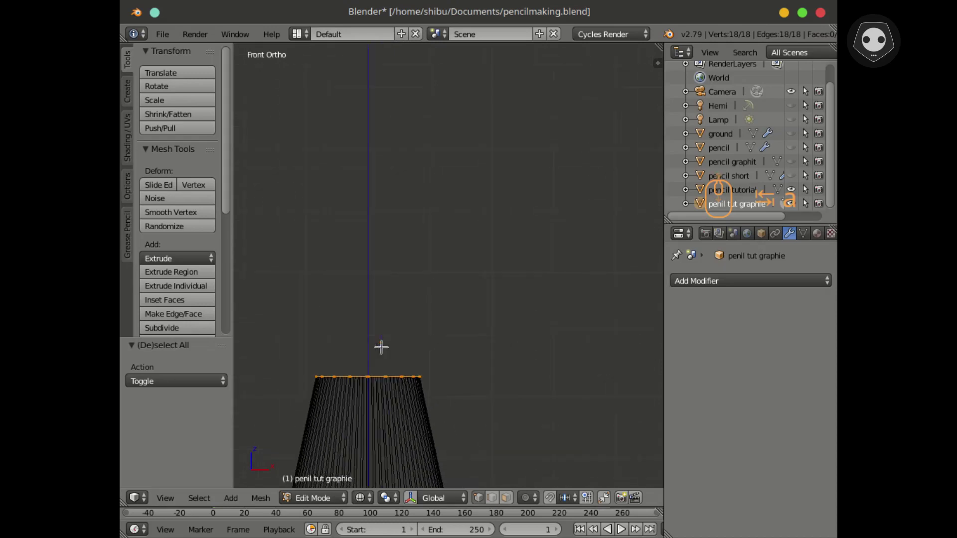
shift+middle_drag(370, 359, 430, 336)
scroll(430, 336, down, 5)
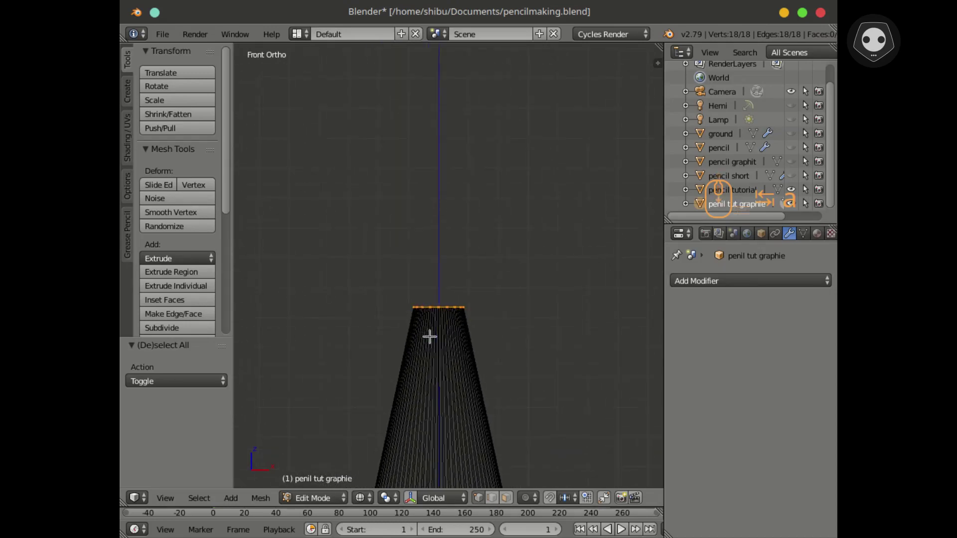
Step: Return to Object Mode and set the ring's origin with Origin to Geometry
key(Tab)
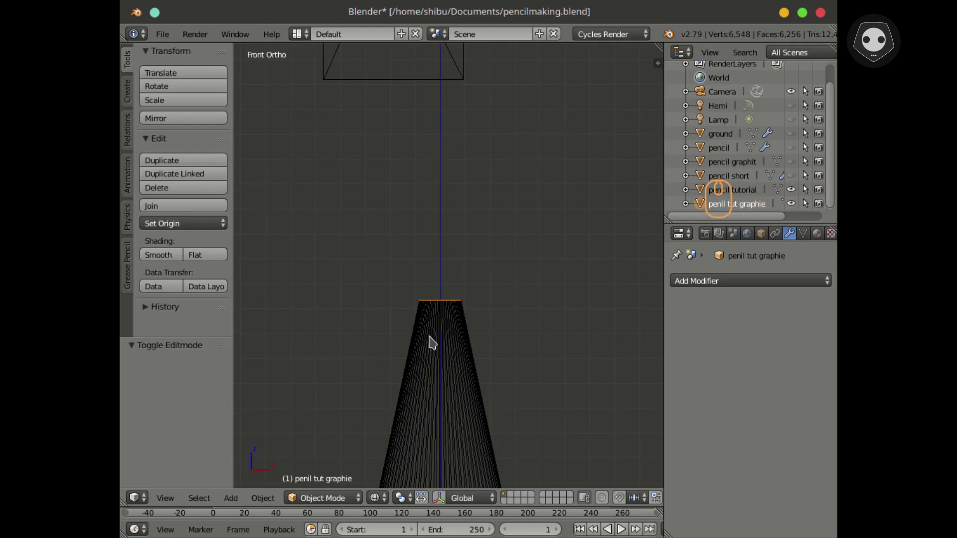
key(shift+ctrl+alt+c)
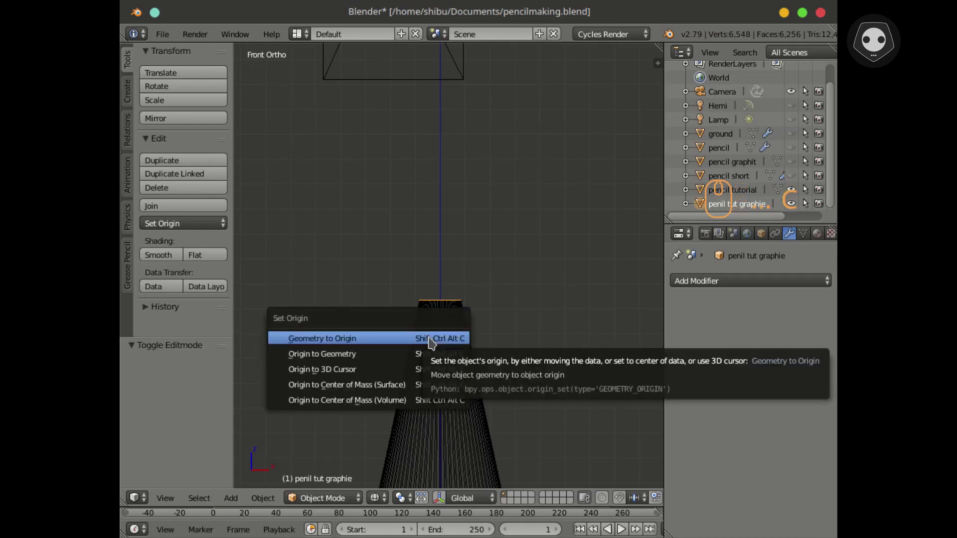
click(362, 354)
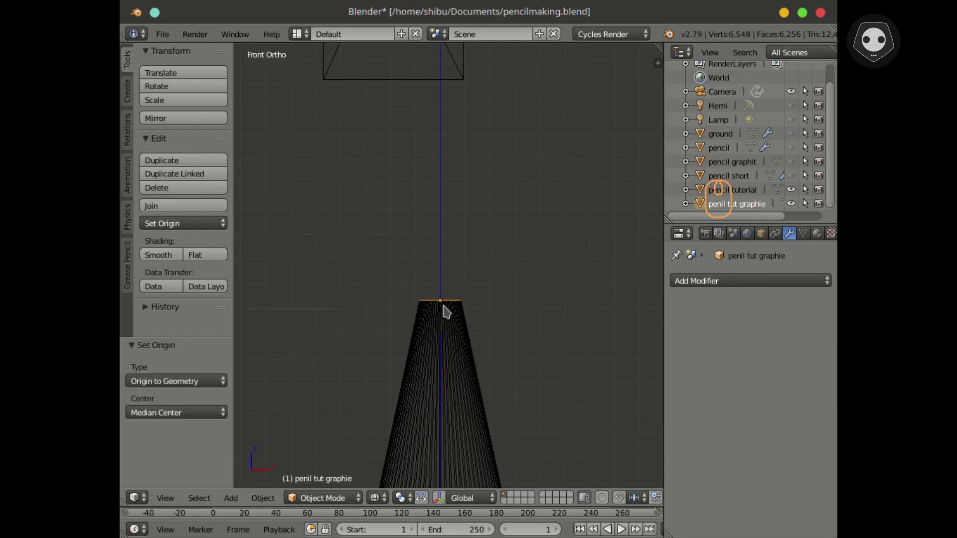
scroll(447, 326, up, 3)
scroll(447, 327, up, 1)
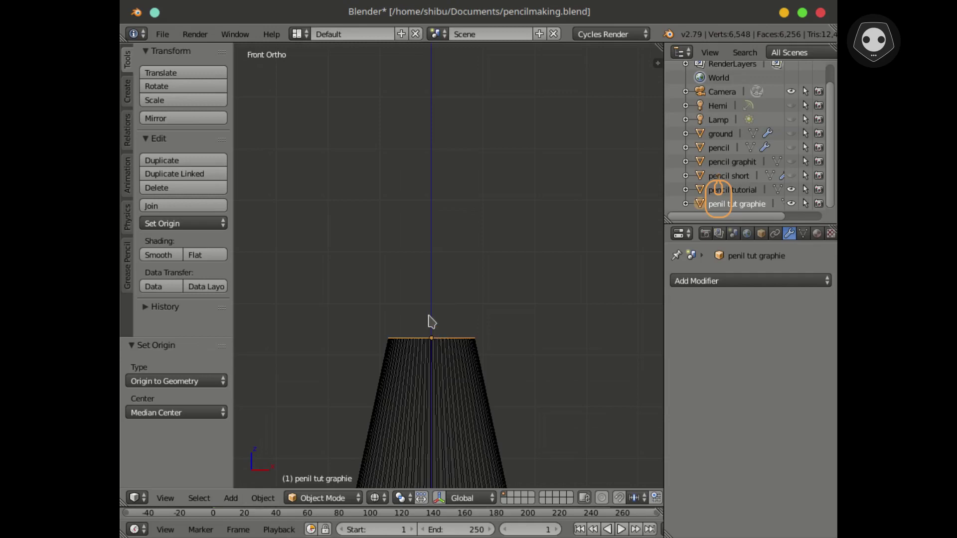
Step: Put the ring object back into Edit Mode with all its vertices still selected
key(Tab)
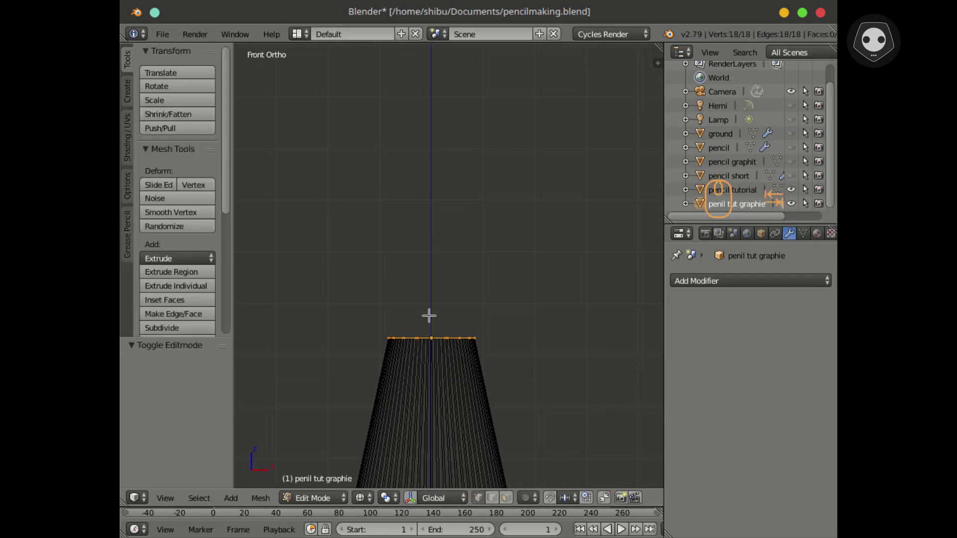
key(Tab)
click(321, 498)
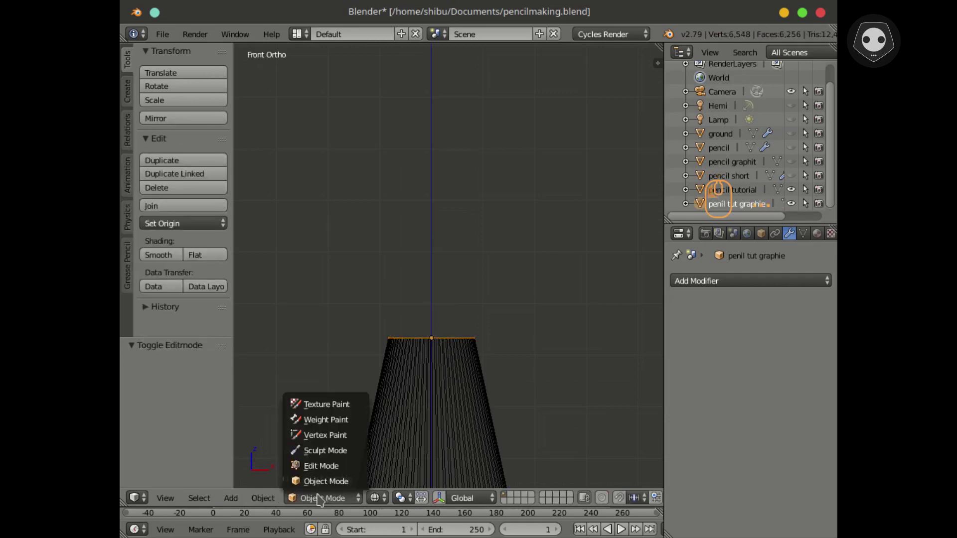
click(312, 466)
key(Tab)
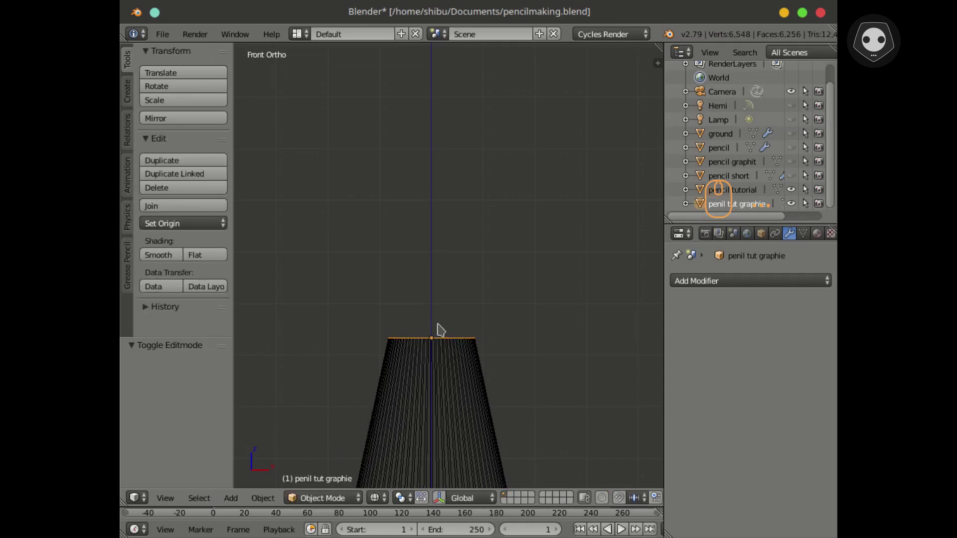
key(Tab)
key(Tab)
key(Tab)
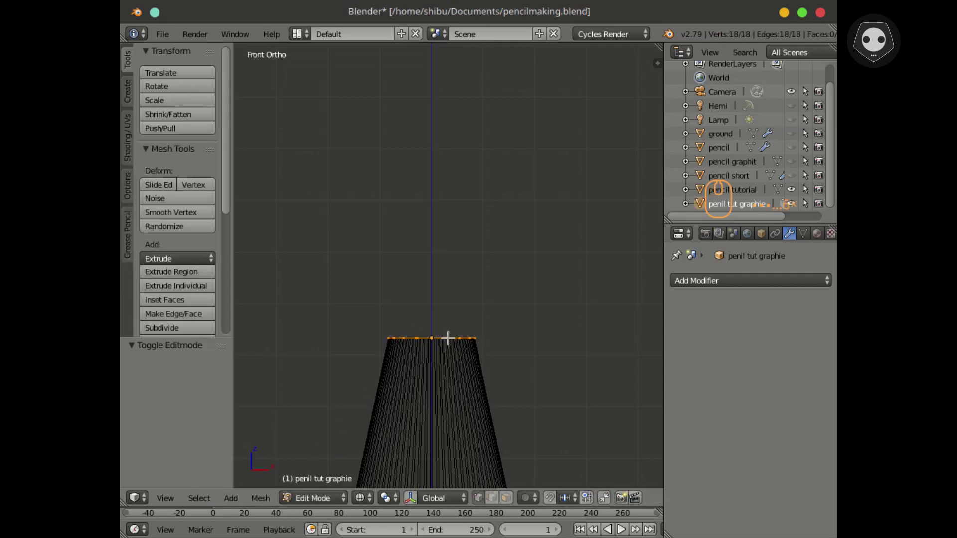
Step: Extrude the selected tip ring 1 unit upward along the global Z axis
scroll(447, 338, down, 2)
key(e)
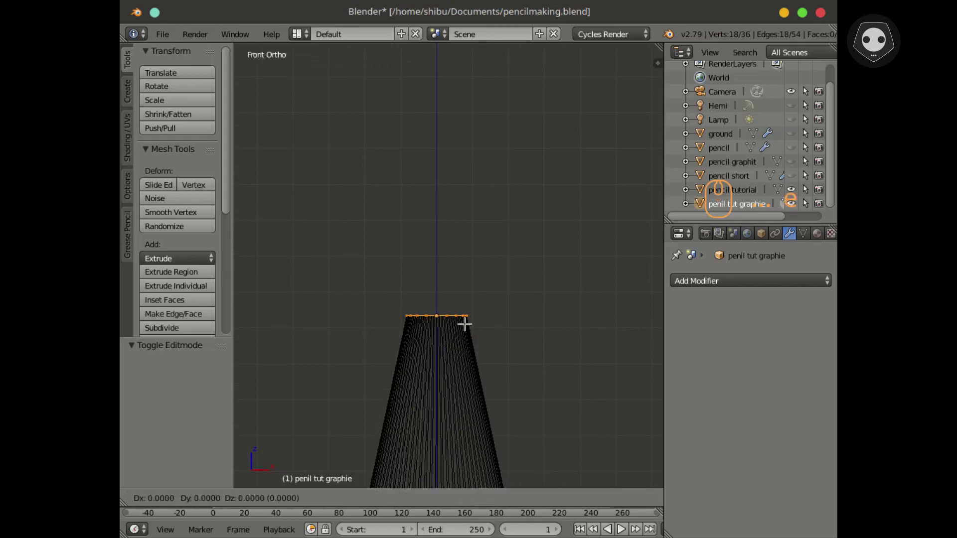
key(z)
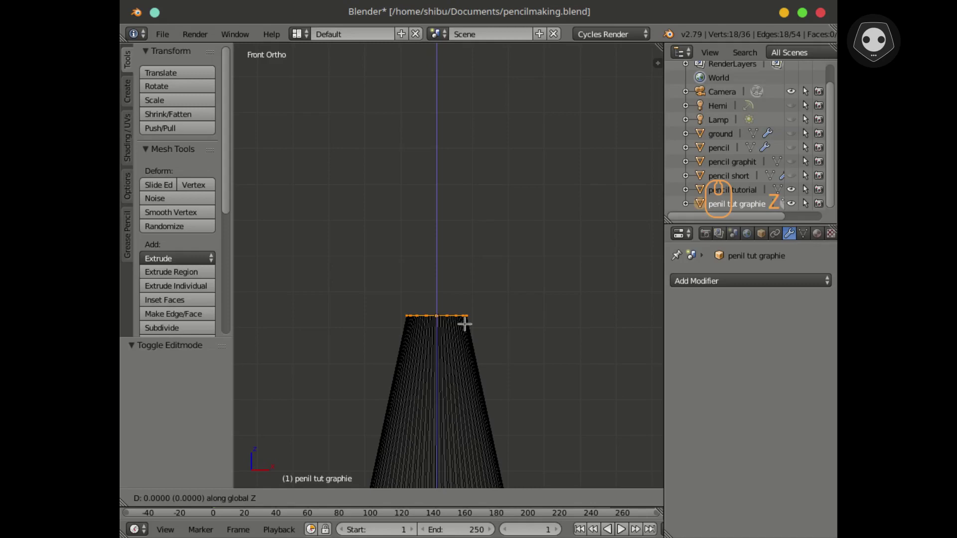
text(1)
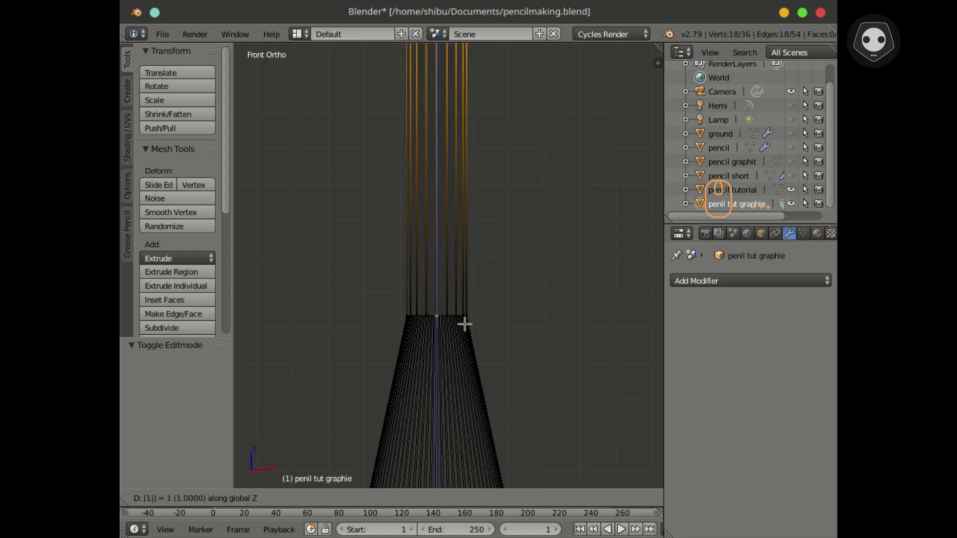
key(Return)
scroll(465, 325, down, 1)
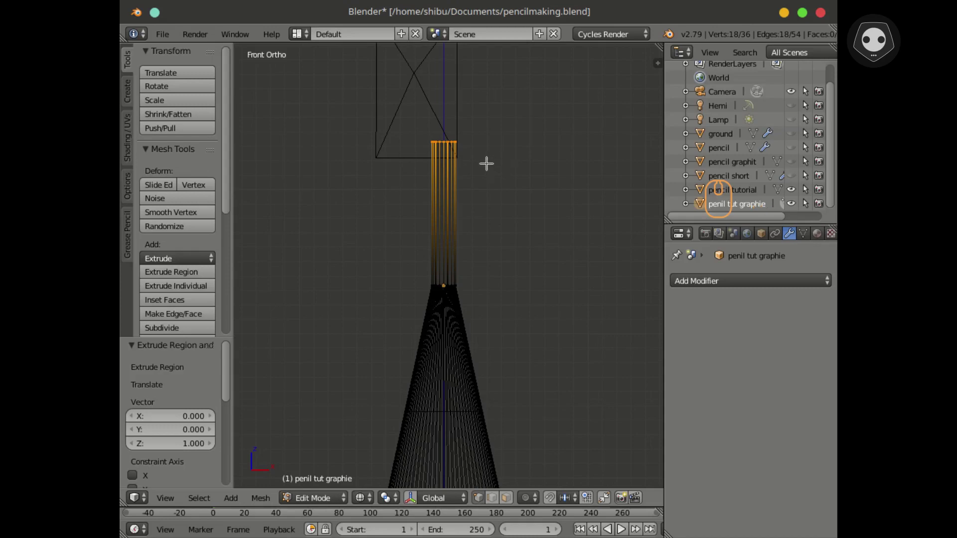
Step: Move the extruded top ring by -0.3 along the global Z axis
key(g)
key(z)
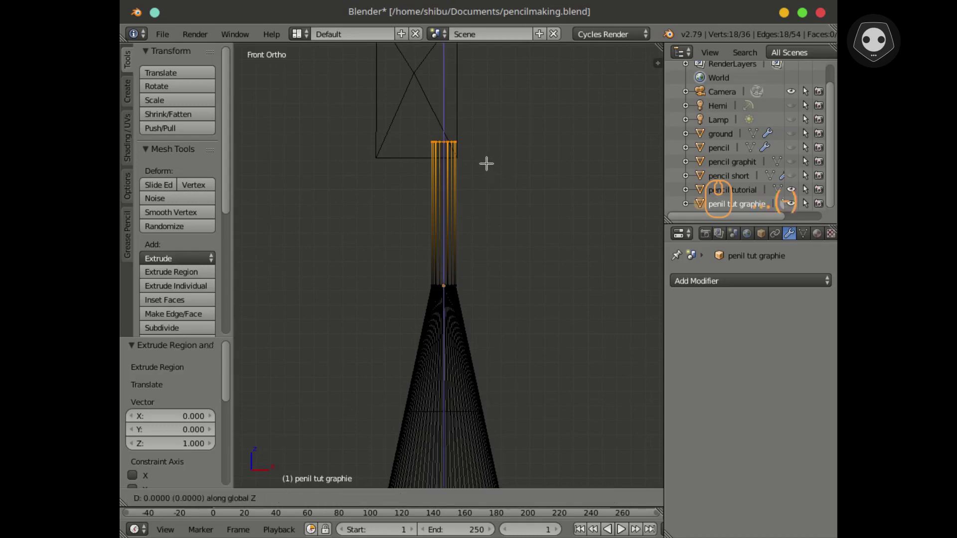
text(-.3)
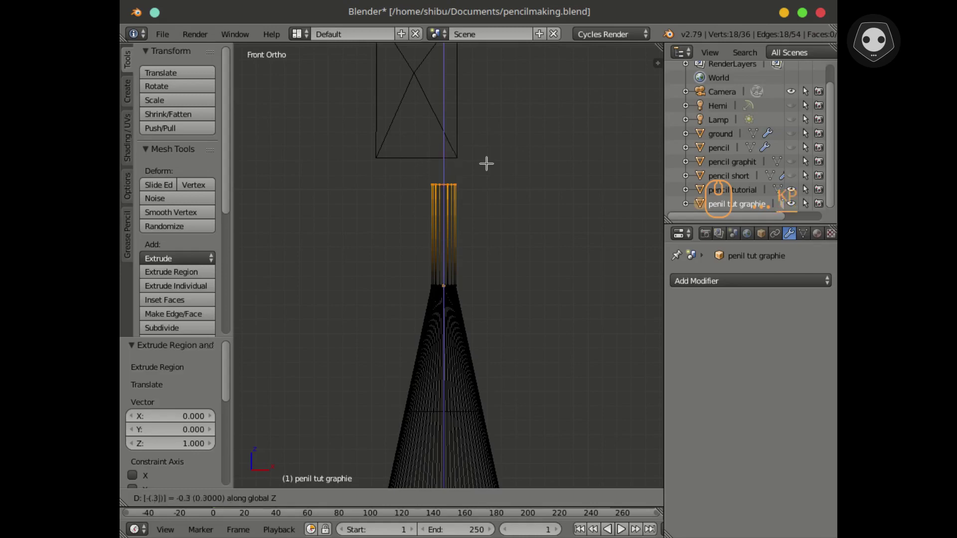
key(Return)
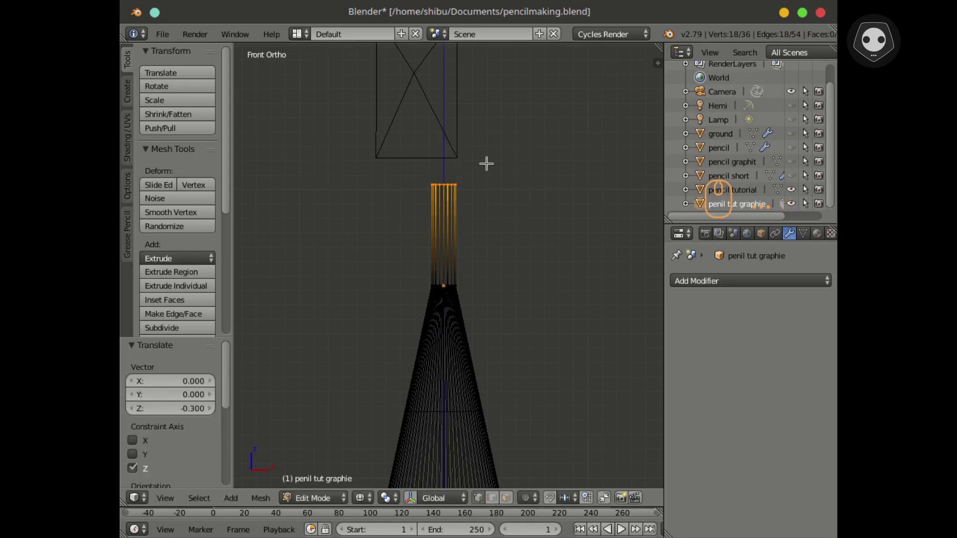
Step: Merge the top ring's vertices at their center to form a pointed graphite tip
key(s)
key(Escape)
key(alt+m)
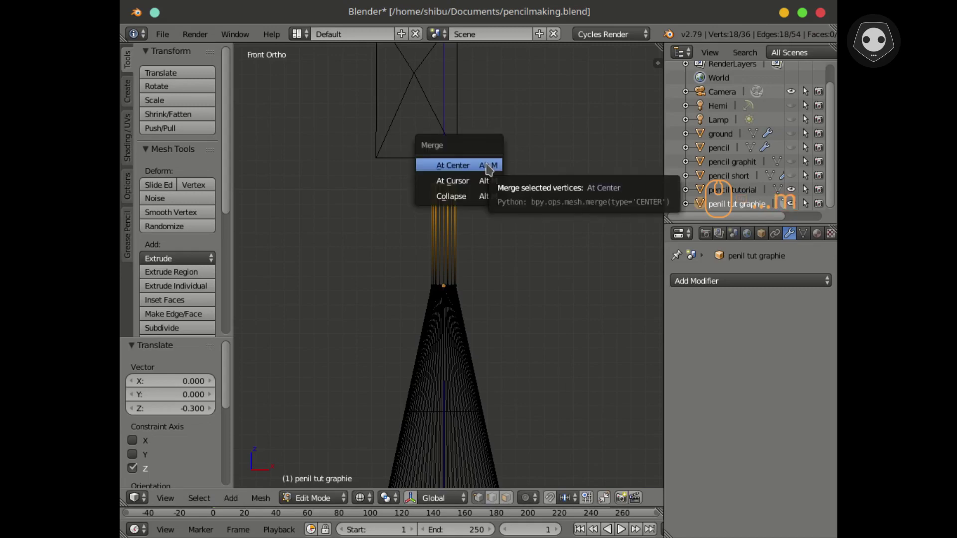
click(486, 167)
scroll(463, 239, down, 3)
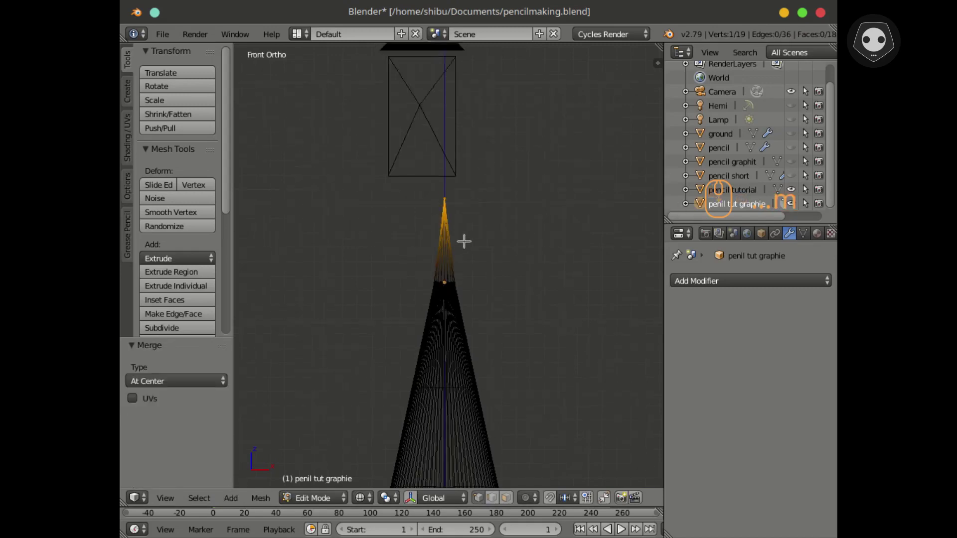
scroll(469, 242, up, 3)
Step: Show the translate manipulator, raise the graphite's apex vertex along Z for a longer point, and return to Object Mode
key(Tab)
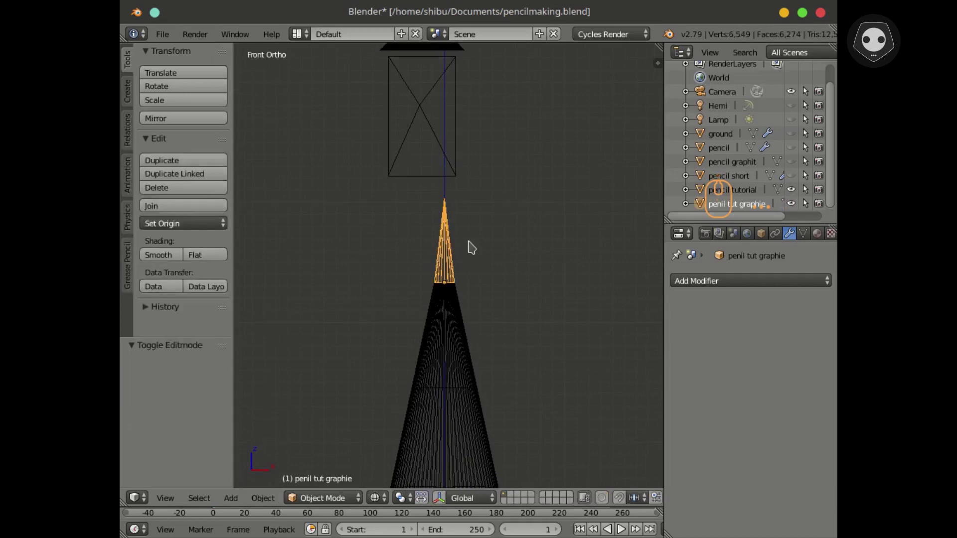
key(Tab)
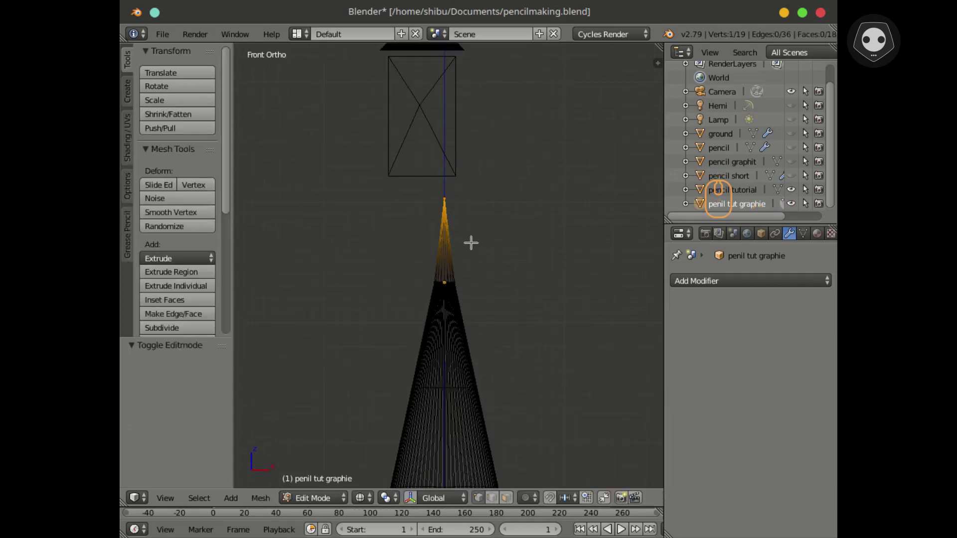
click(410, 499)
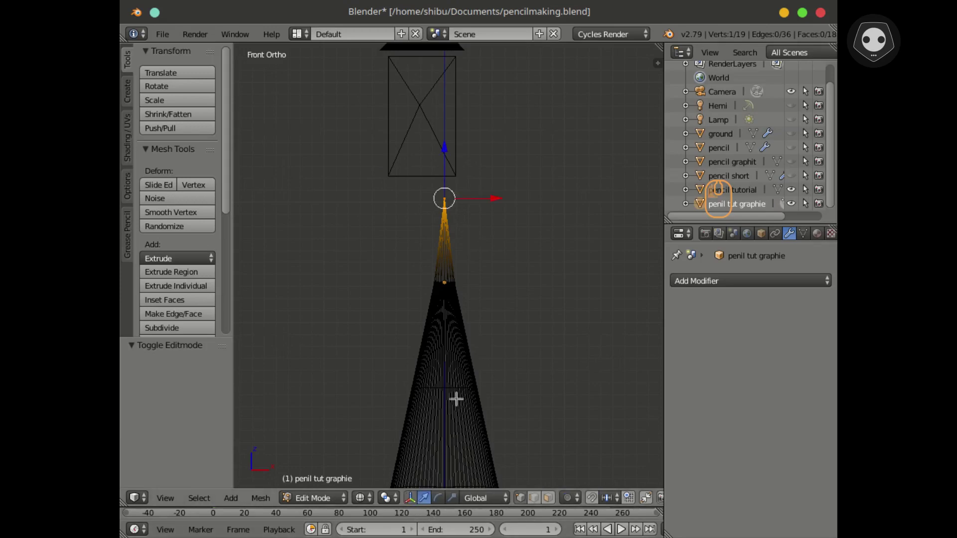
shift+scroll(455, 278, up, 3)
drag(442, 208, 442, 172)
key(Tab)
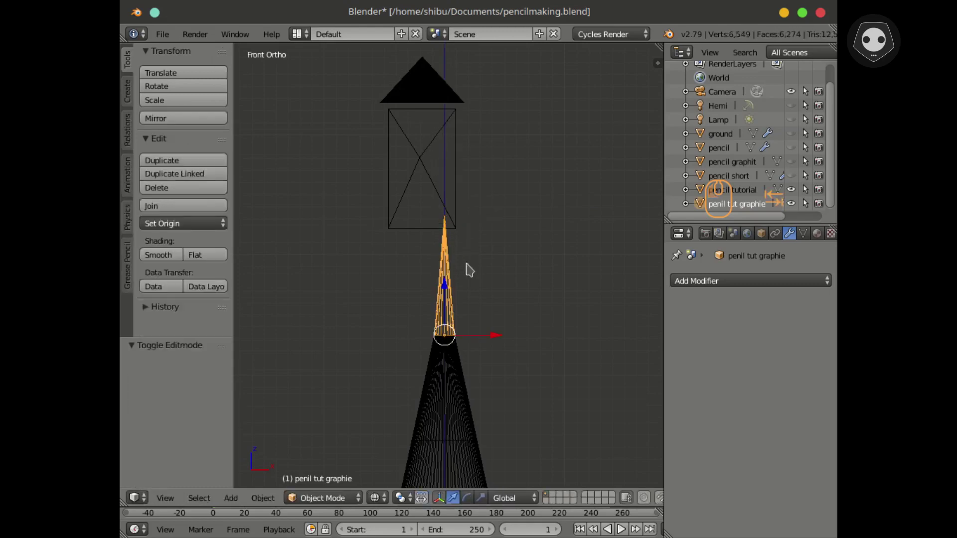
Step: Switch the viewport to solid shading and examine the graphite tip against the pencil's sharpened cone
scroll(468, 270, down, 3)
key(z)
scroll(455, 284, down, 2)
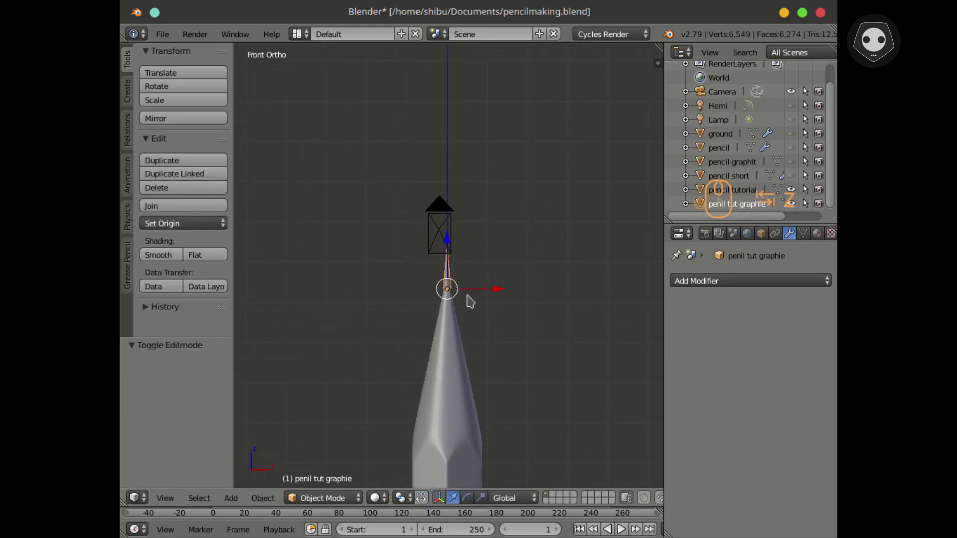
scroll(470, 341, up, 5)
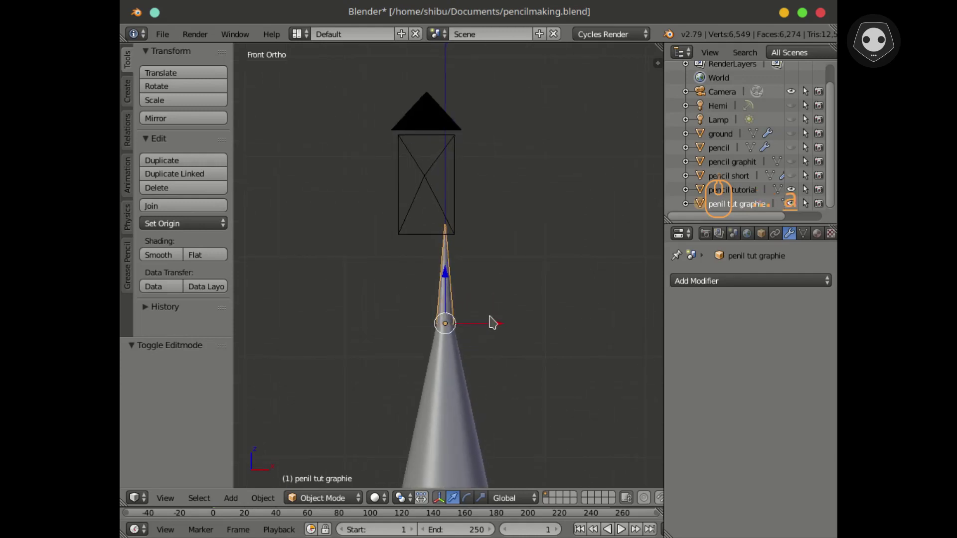
Step: Apply smooth shading to the separate graphite tip object and deselect it
key(a)
scroll(444, 333, up, 5)
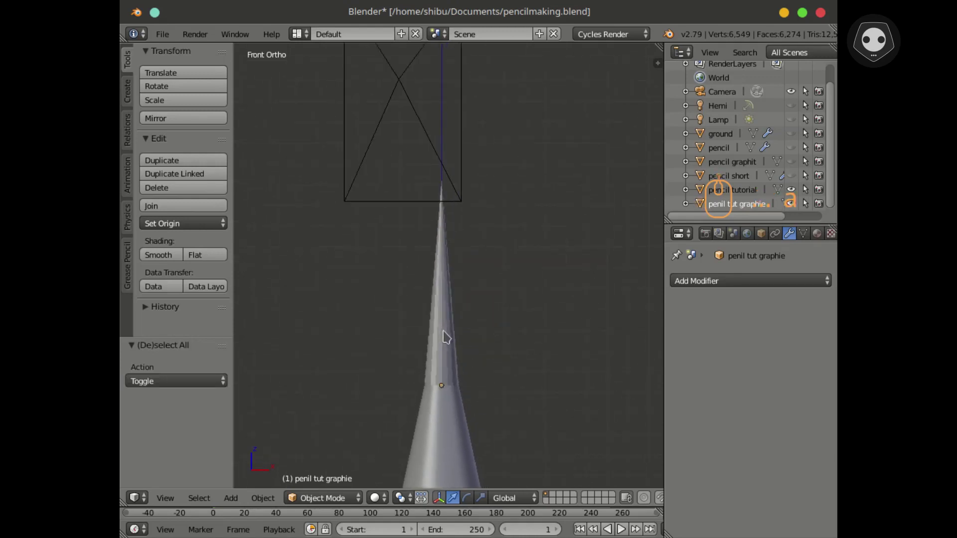
click(717, 205)
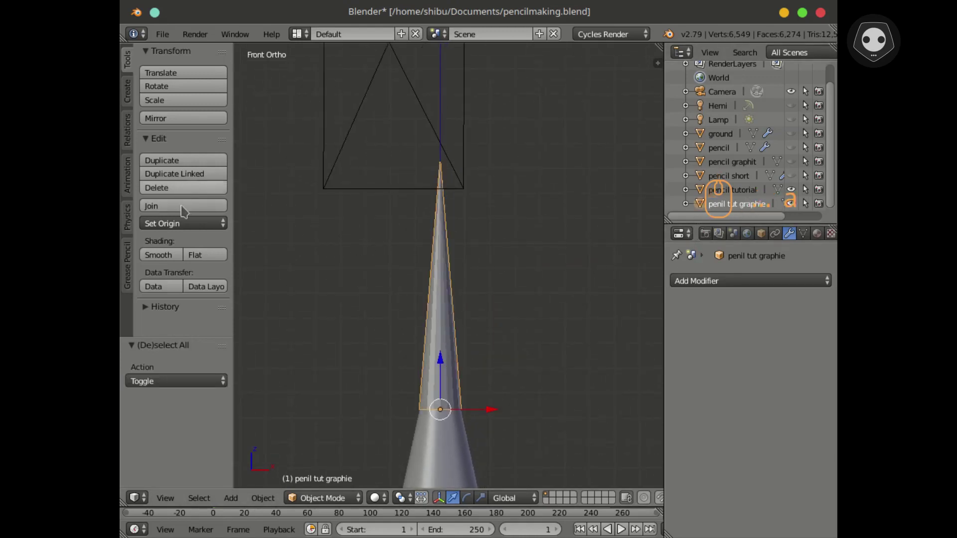
click(160, 256)
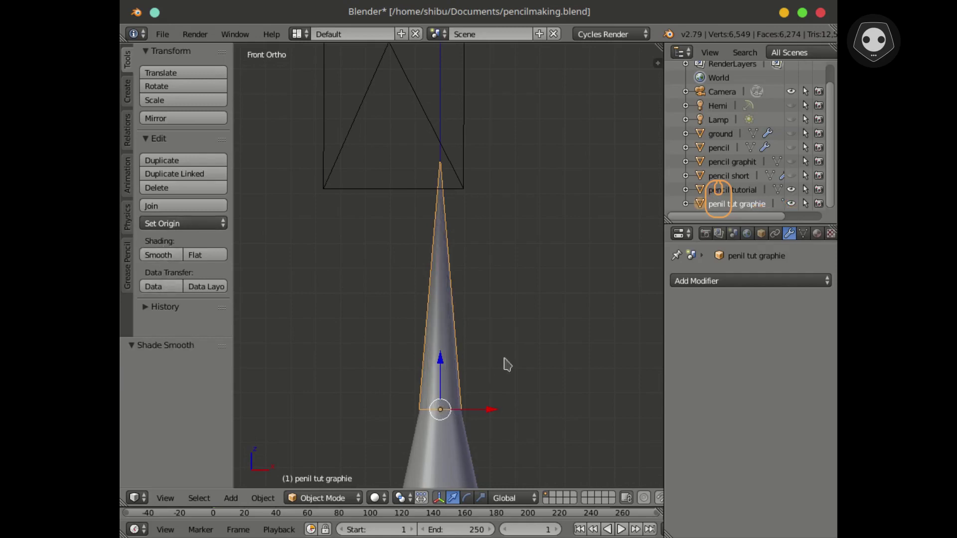
key(a)
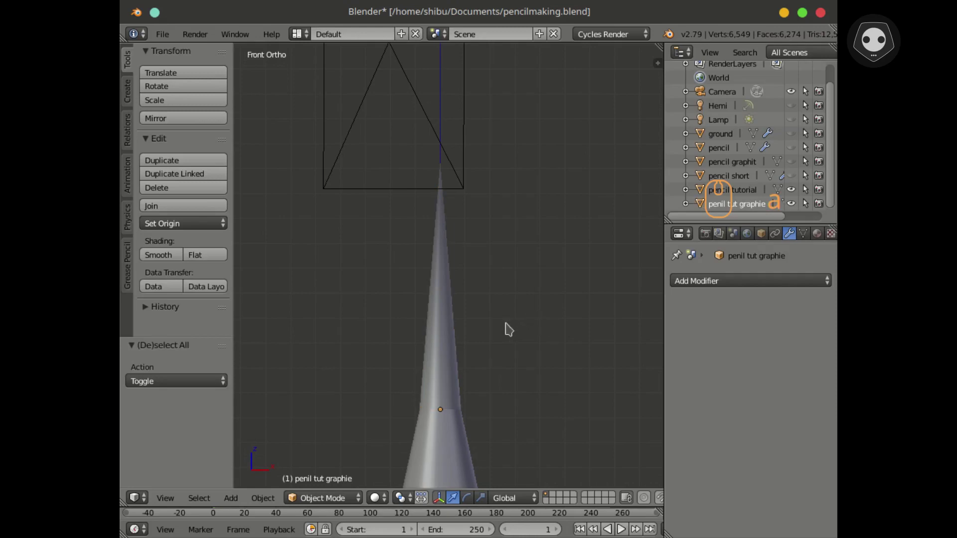
Step: Switch to a perspective view showing the whole tutorial pencil and save over pencilmaking.blend
scroll(506, 323, down, 8)
scroll(471, 369, down, 1)
shift+middle_drag(471, 369, 462, 235)
scroll(447, 275, down, 1)
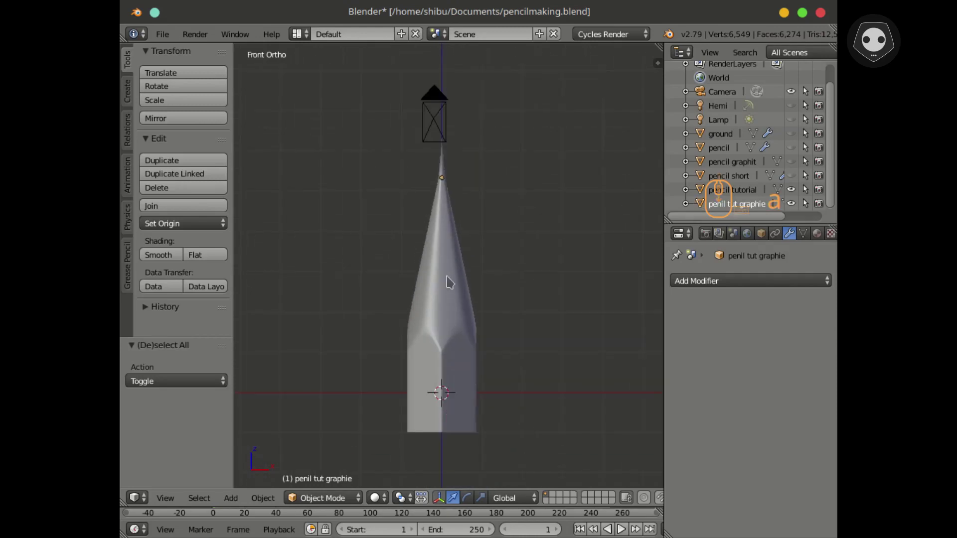
middle_drag(447, 297, 427, 335)
key(KP_5)
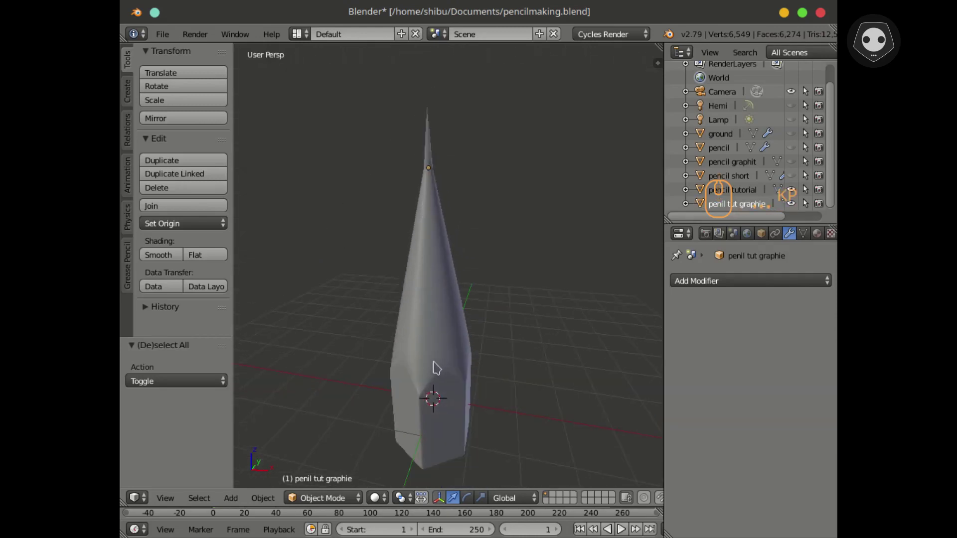
key(ctrl+s)
click(436, 359)
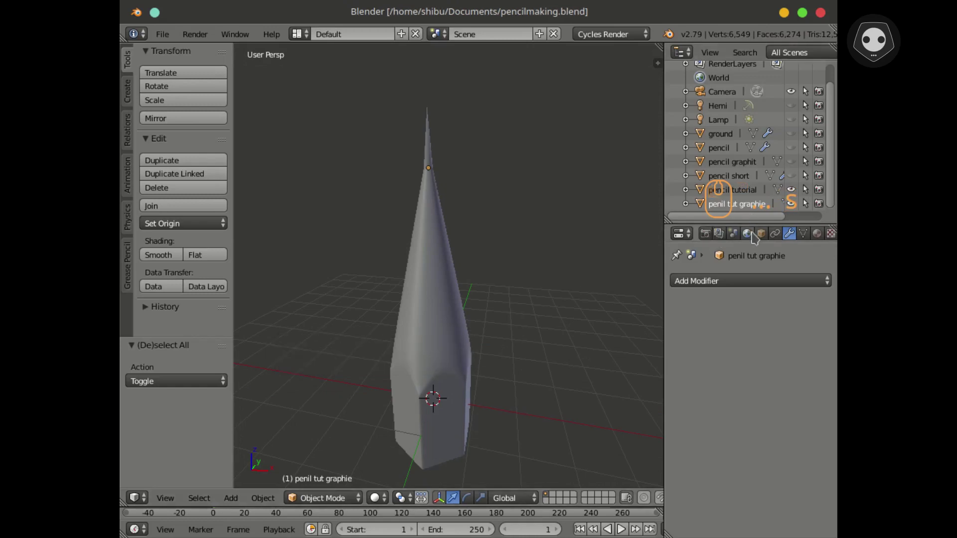
Step: Enlarge the outliner, unhide the Hemi, Lamp and ground objects, and save over pencilmaking.blend
drag(746, 224, 746, 294)
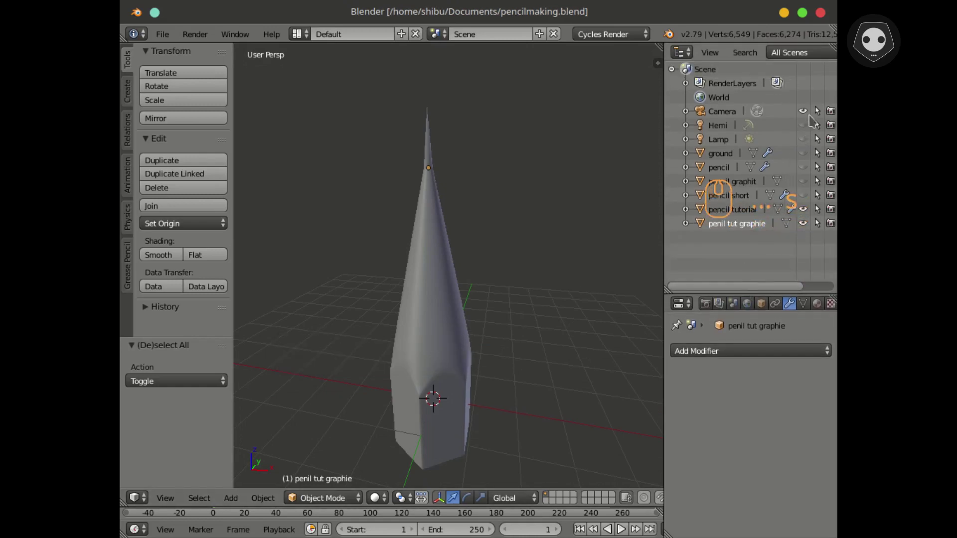
click(802, 125)
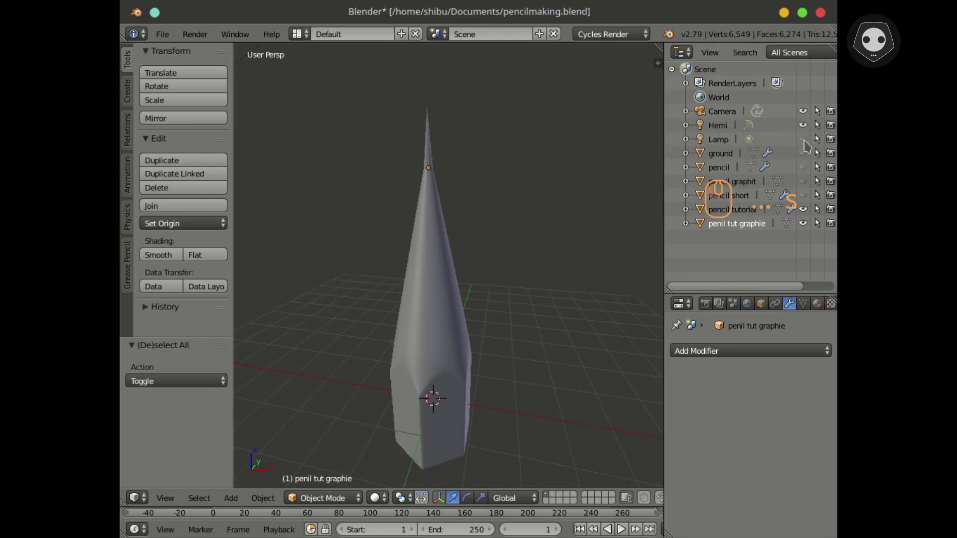
click(802, 139)
click(802, 153)
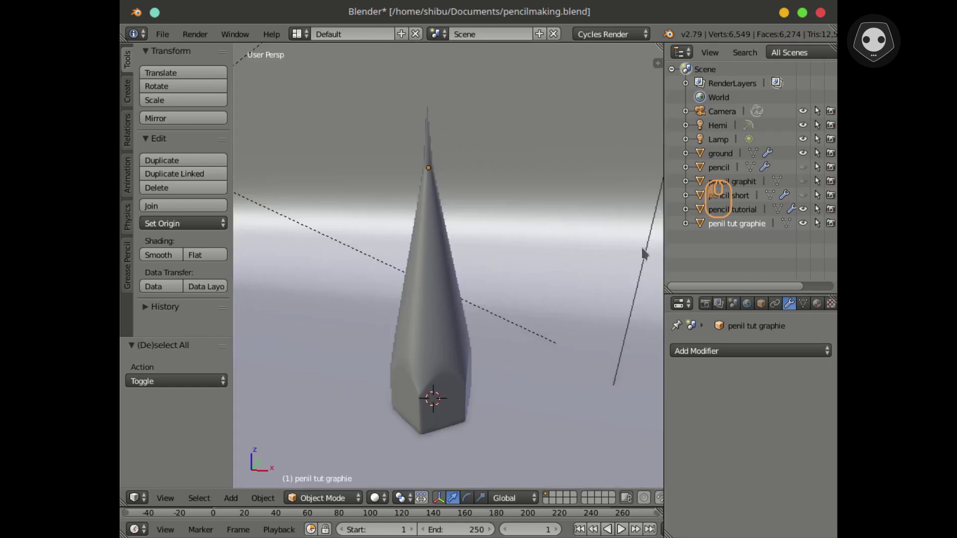
key(ctrl+s)
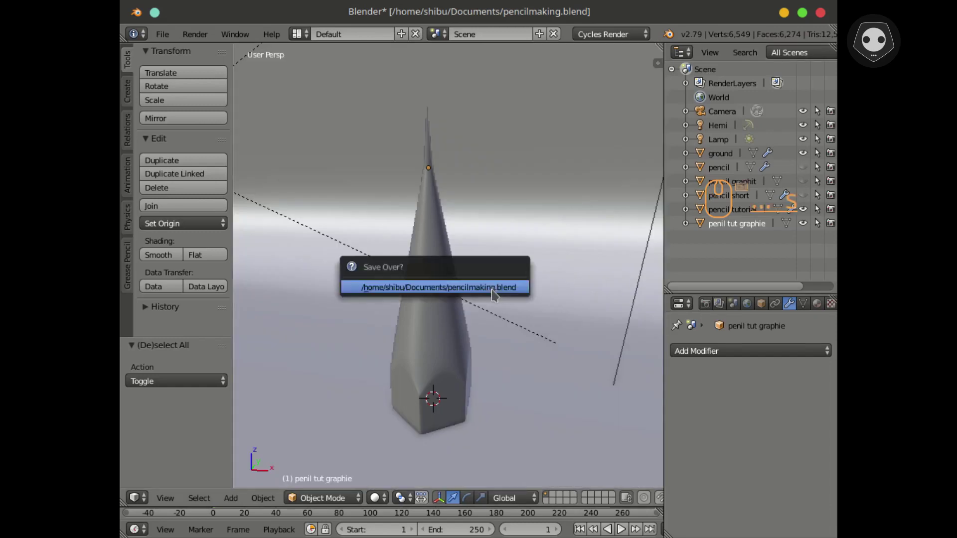
click(474, 289)
Step: Preview the tutorial pencil in rendered shading with the transform manipulator hidden, and return to solid shading
shift+middle_drag(440, 345, 449, 321)
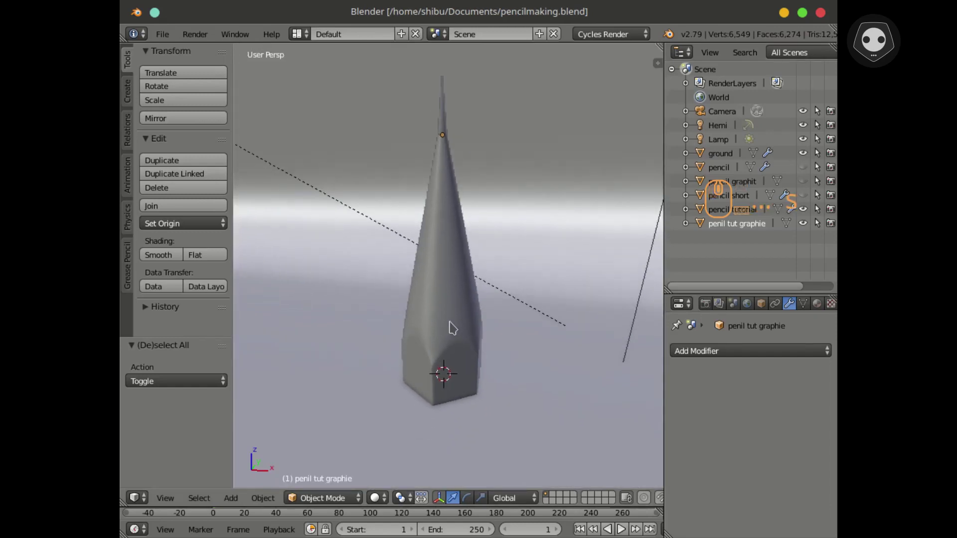
key(shift+z)
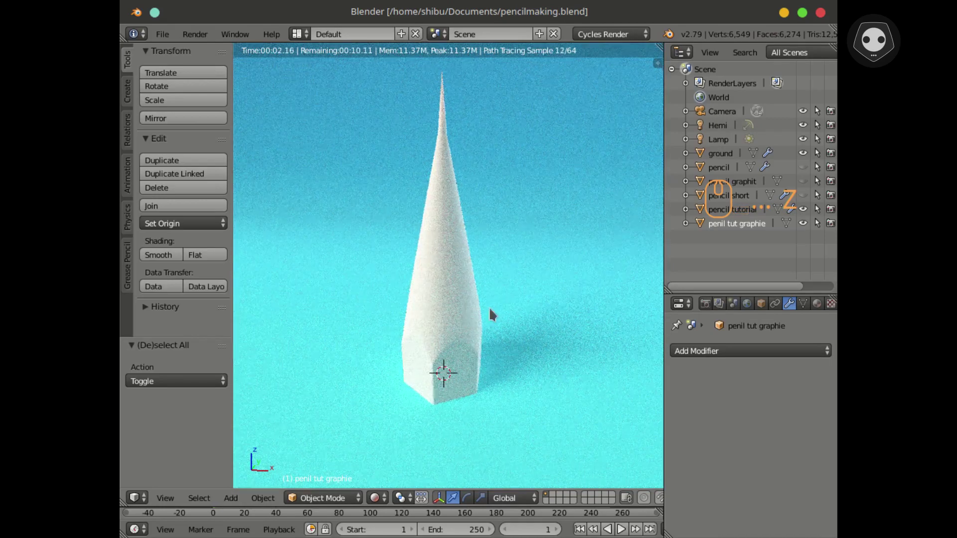
click(438, 498)
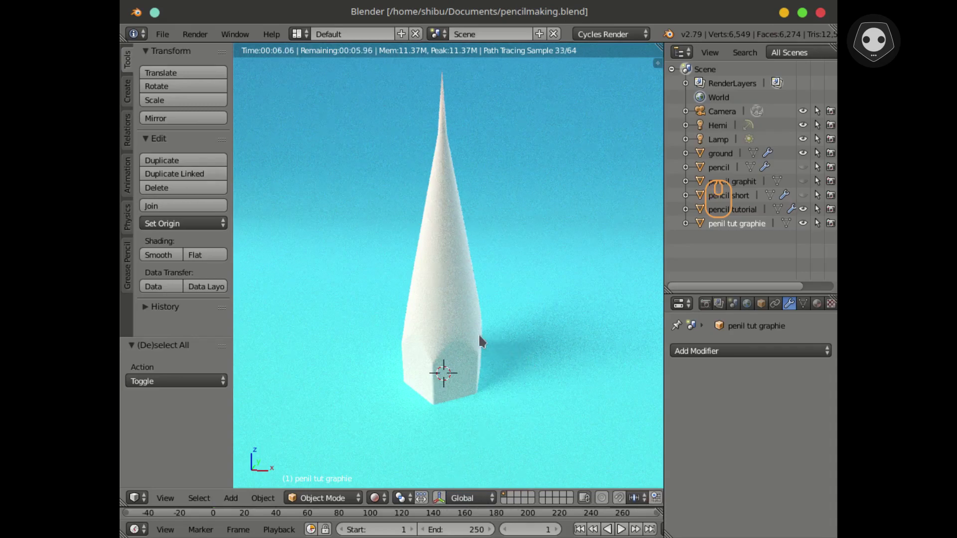
middle_drag(477, 333, 483, 318)
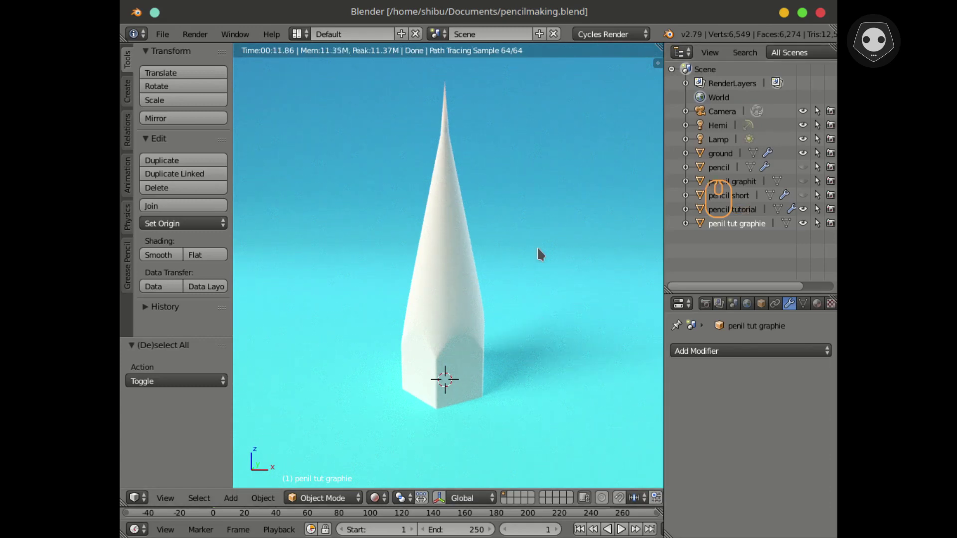
key(shift+z)
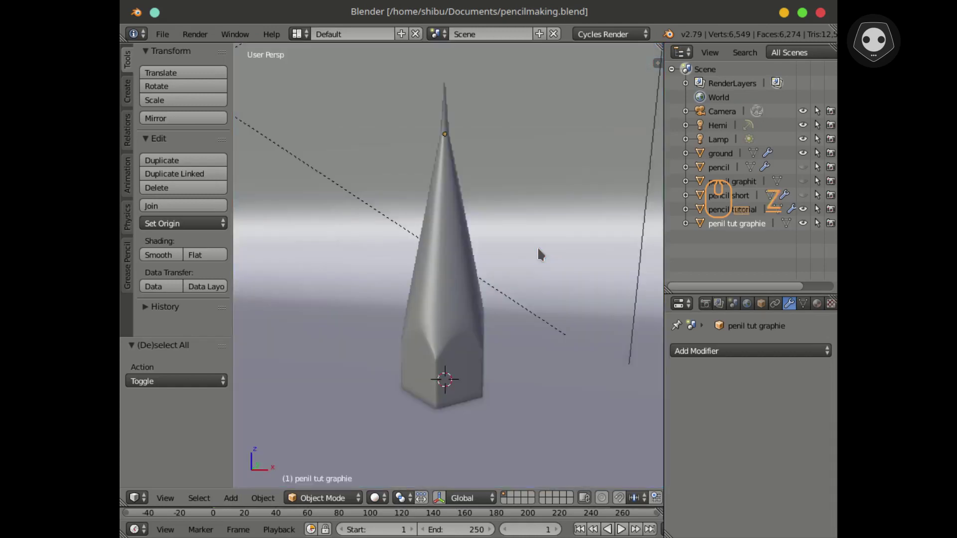
Step: Hide the tutorial pencil and its graphite tip, unhide the pencil and pencil graphit objects, and look through the camera
click(803, 223)
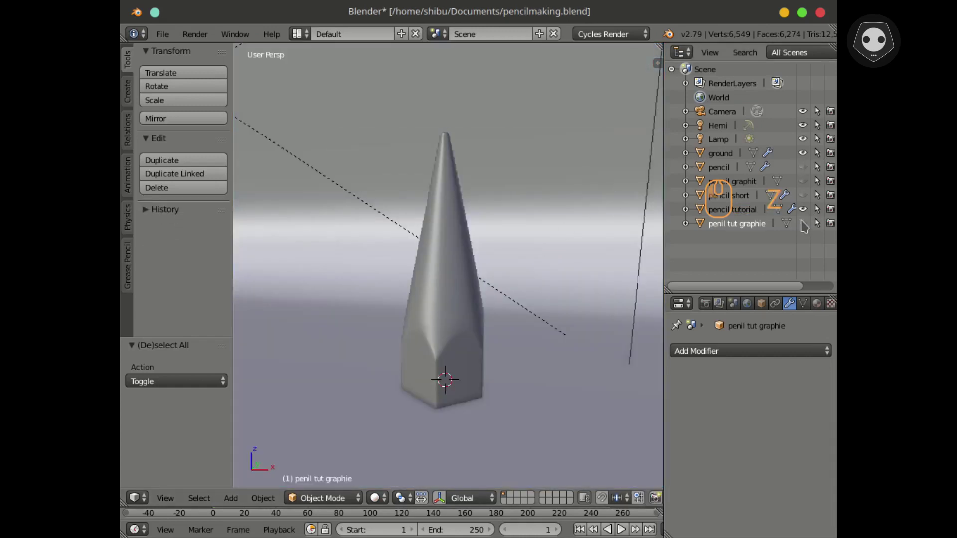
click(804, 210)
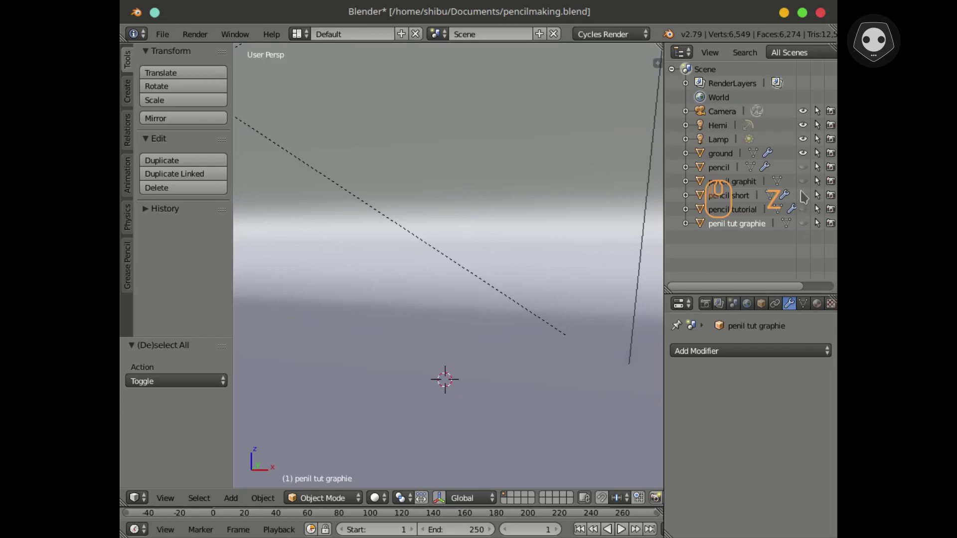
click(802, 181)
click(803, 168)
scroll(524, 255, down, 4)
mouse_move(490, 270)
shift+middle_down()
mouse_move(501, 318)
mouse_move(490, 307)
mouse_move(528, 306)
mouse_move(498, 307)
shift+middle_up()
key(KP_0)
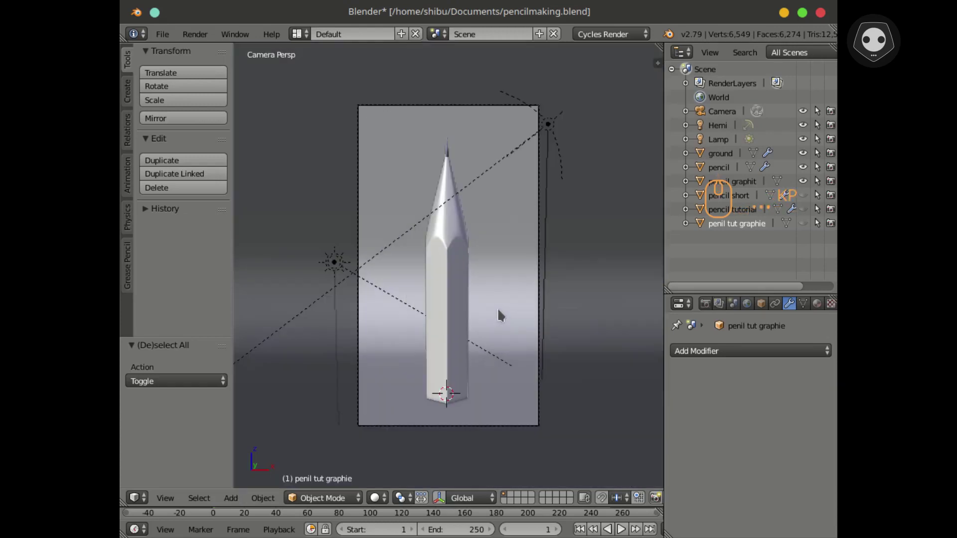
scroll(480, 270, up, 1)
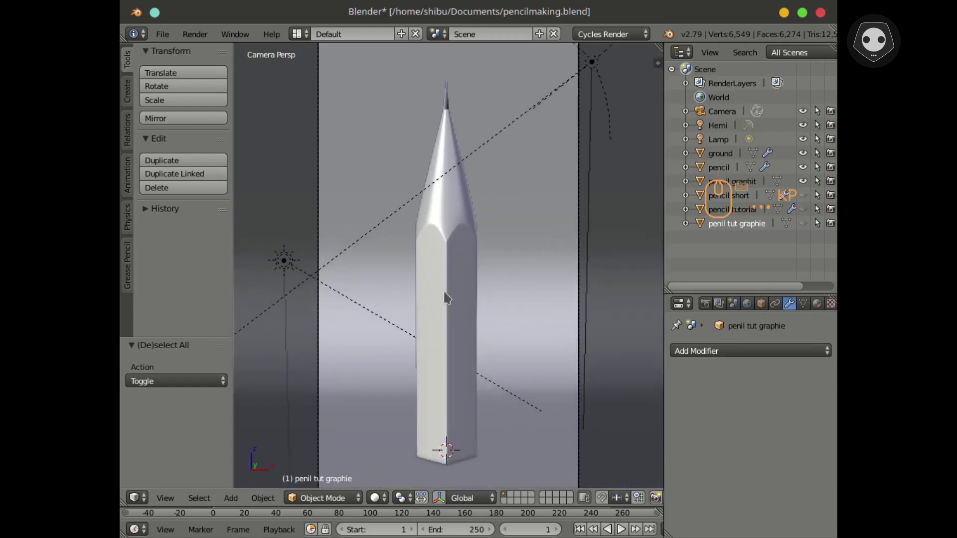
Step: Save over pencilmaking.blend and preview the original pencil from the camera in rendered shading before returning to solid shading
key(ctrl+s)
click(444, 292)
key(shift+z)
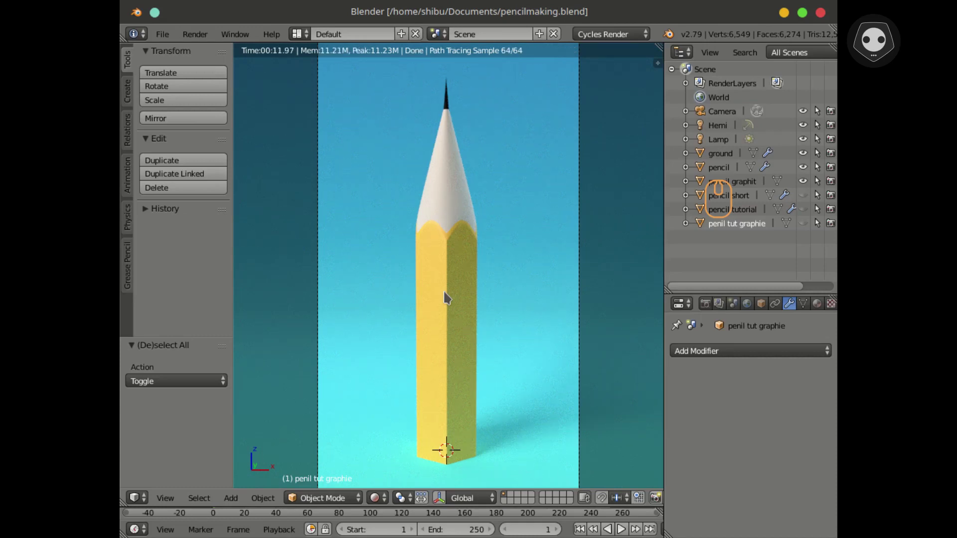
key(shift+z)
mouse_move(654, 1)
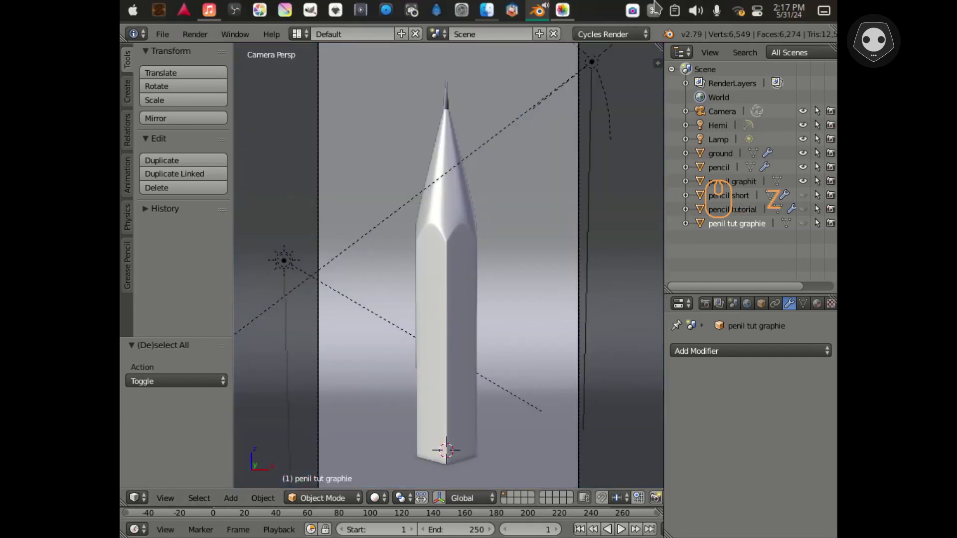